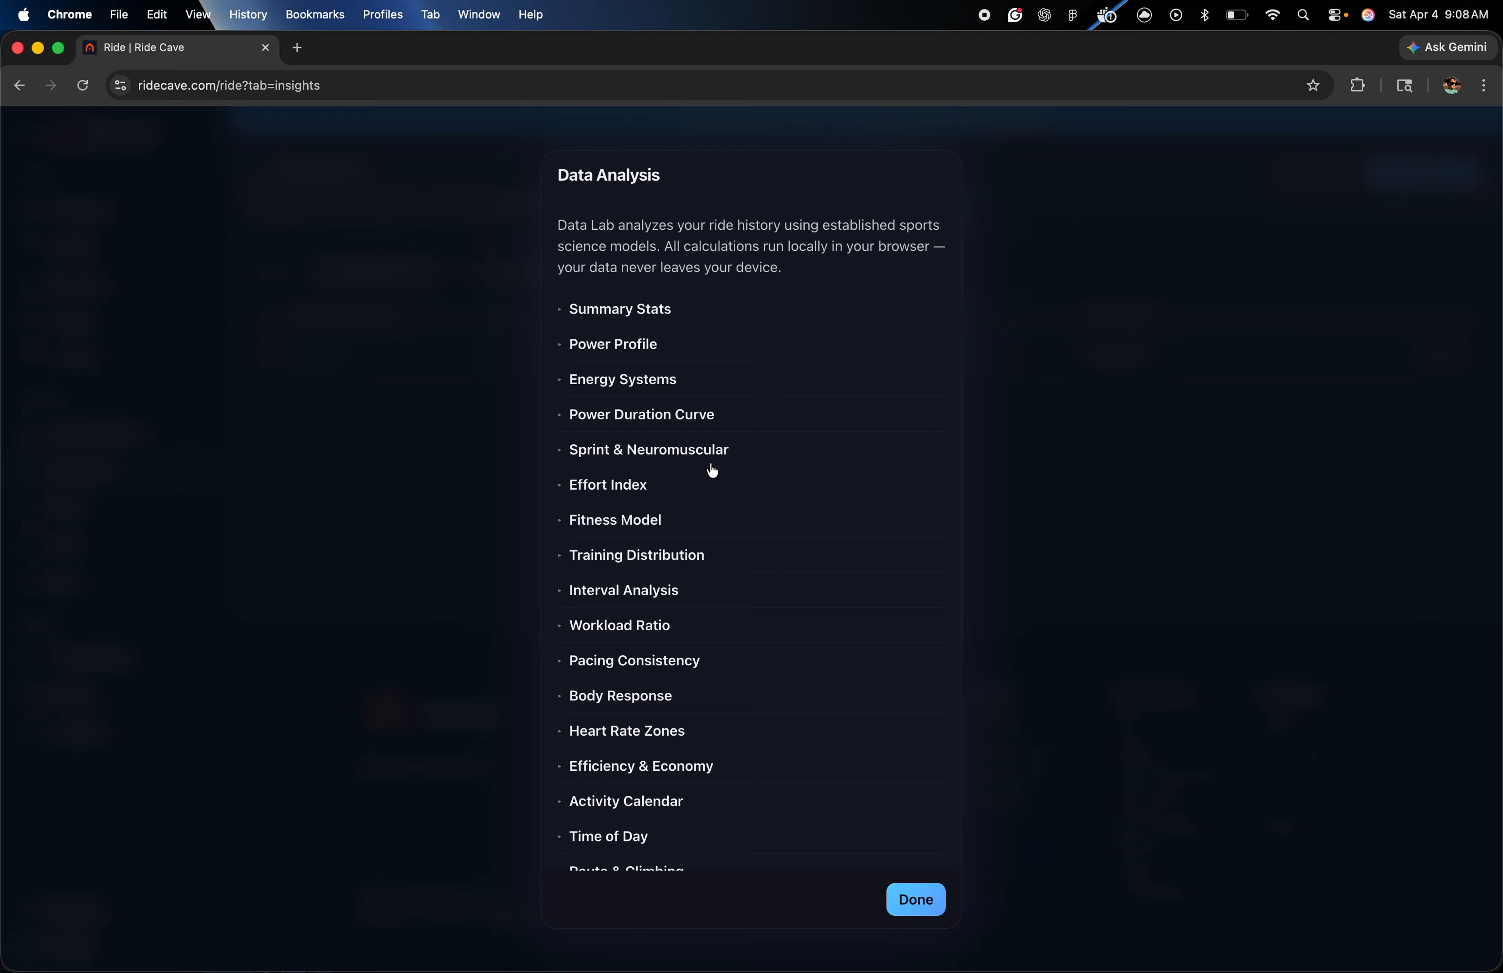
- Read through the list of analyses in the Data Analysis overview, close it and open the Test 1 report
scroll(712, 470, down, 3)
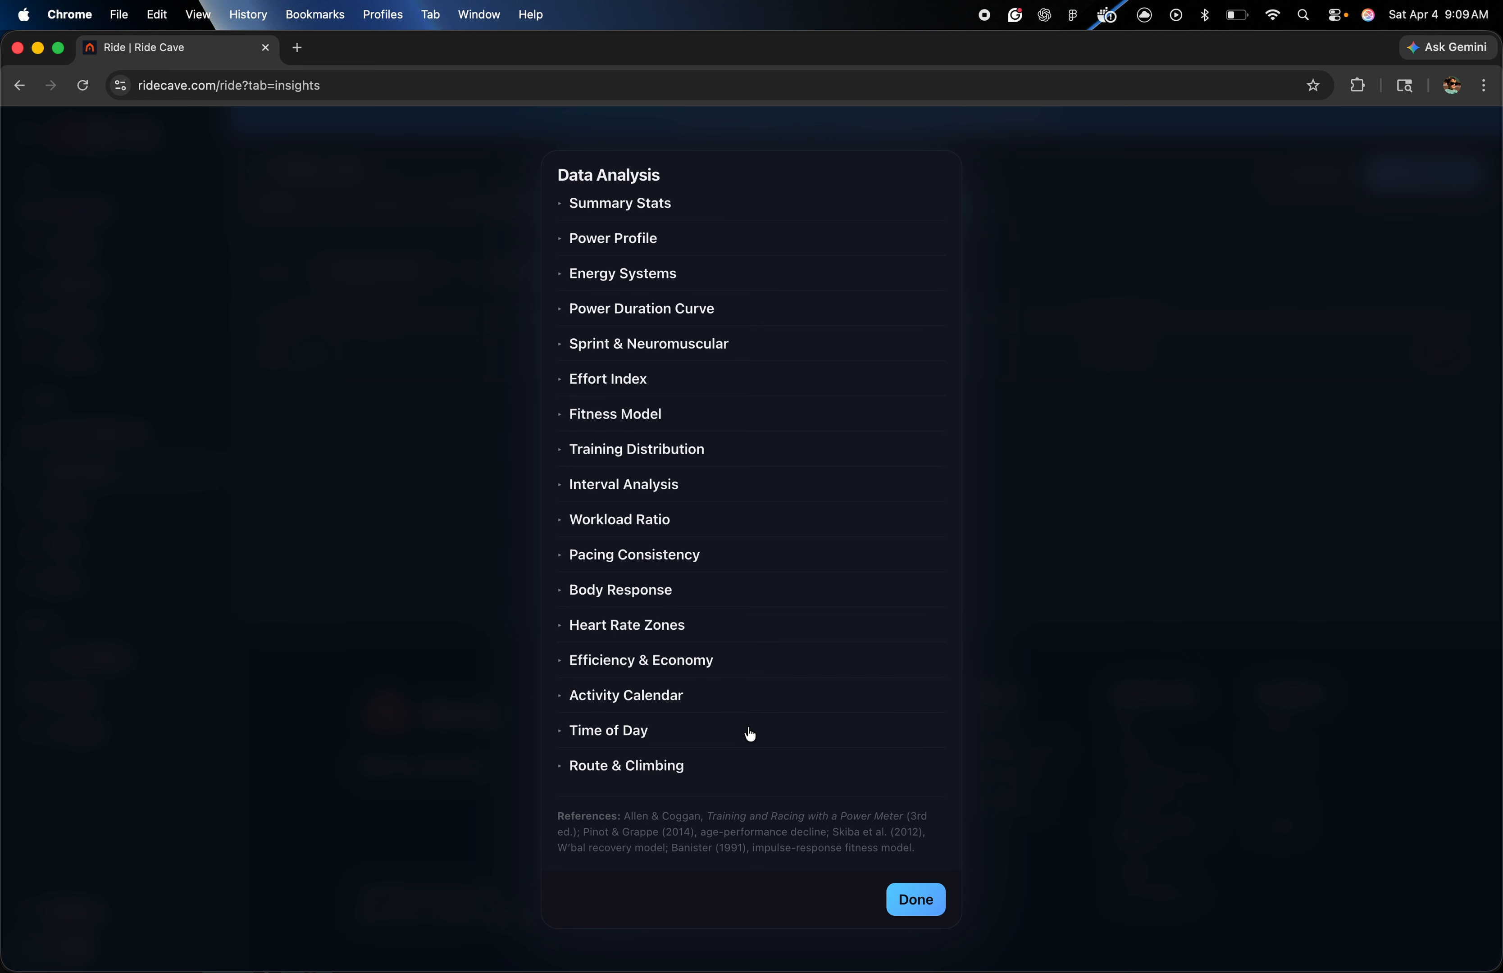
click(916, 900)
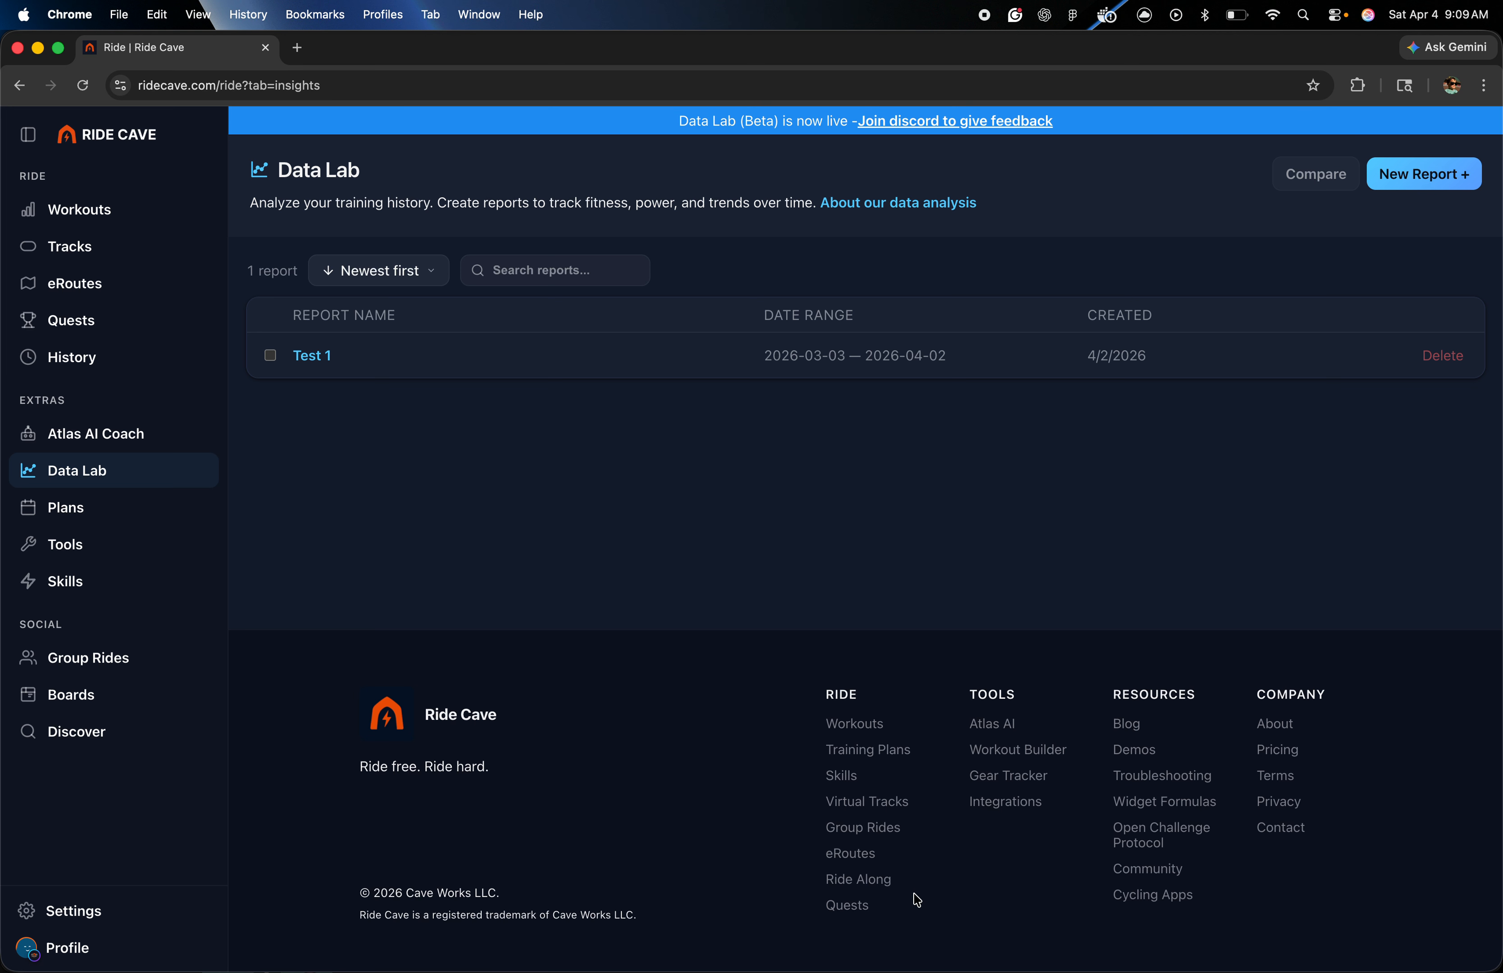
click(313, 356)
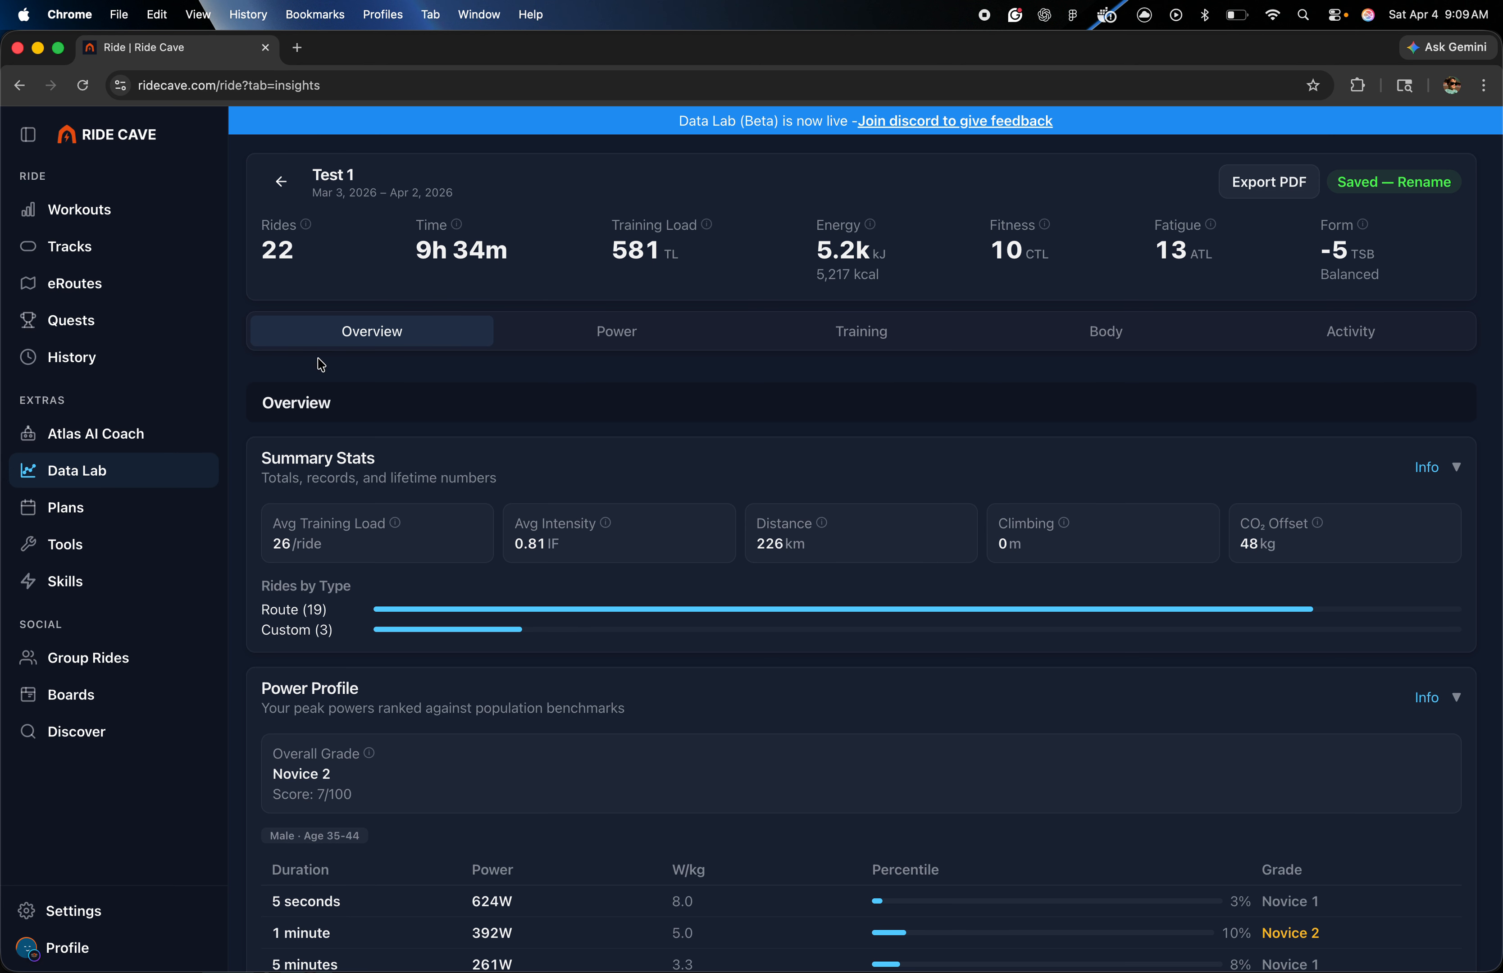
- Review the Test 1 report's headline totals and the Summary Stats section, including the rides by type
scroll(321, 364, down, 3)
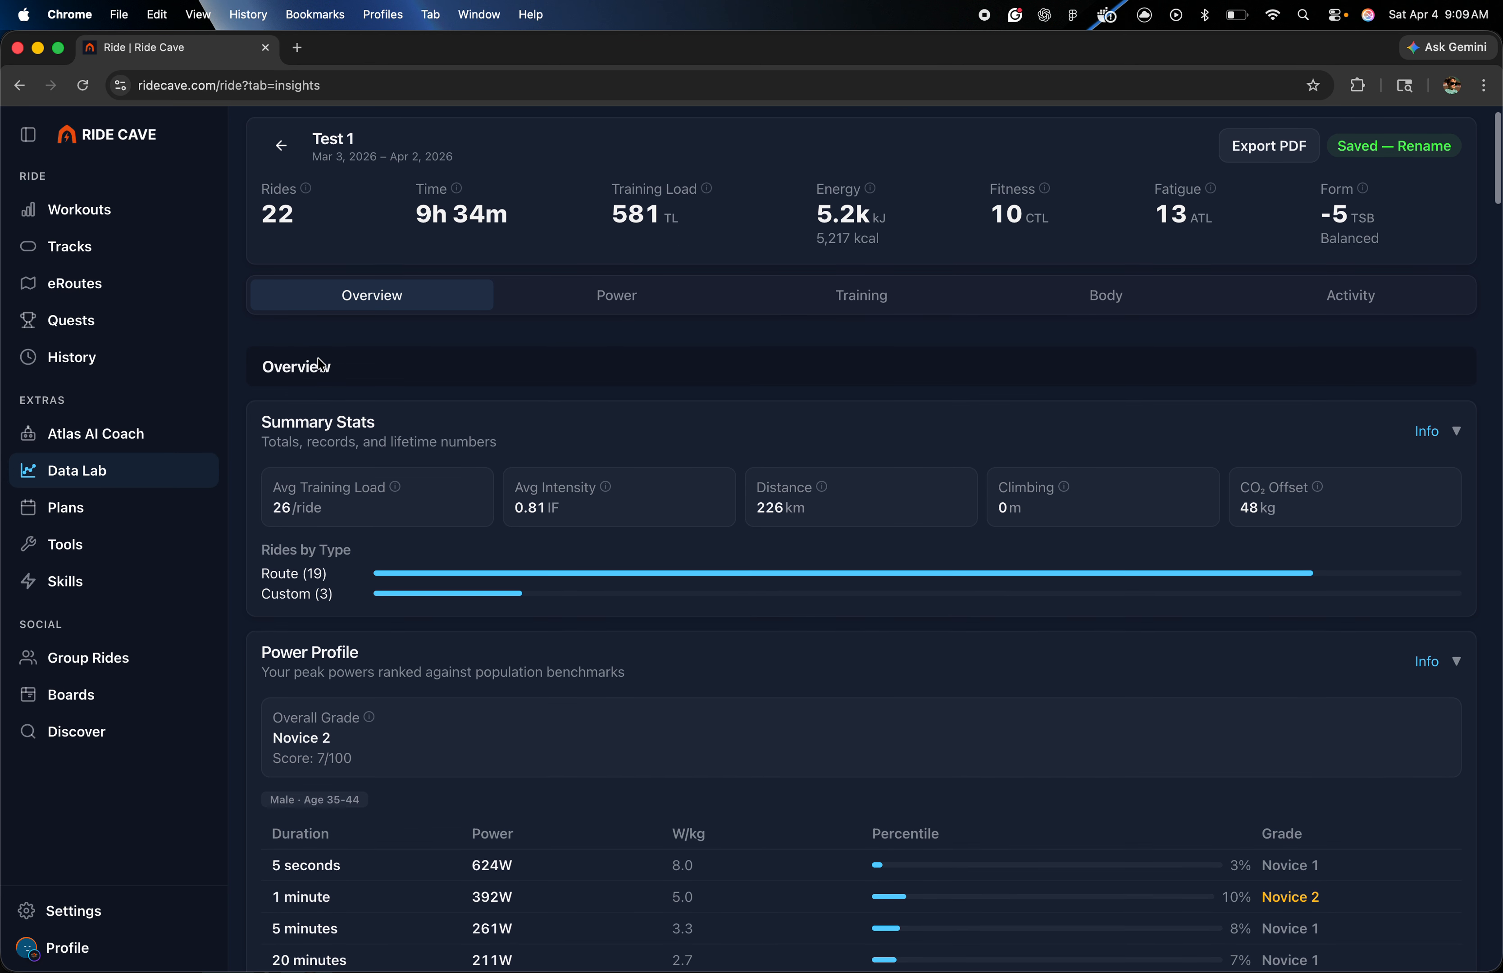
scroll(321, 365, down, 4)
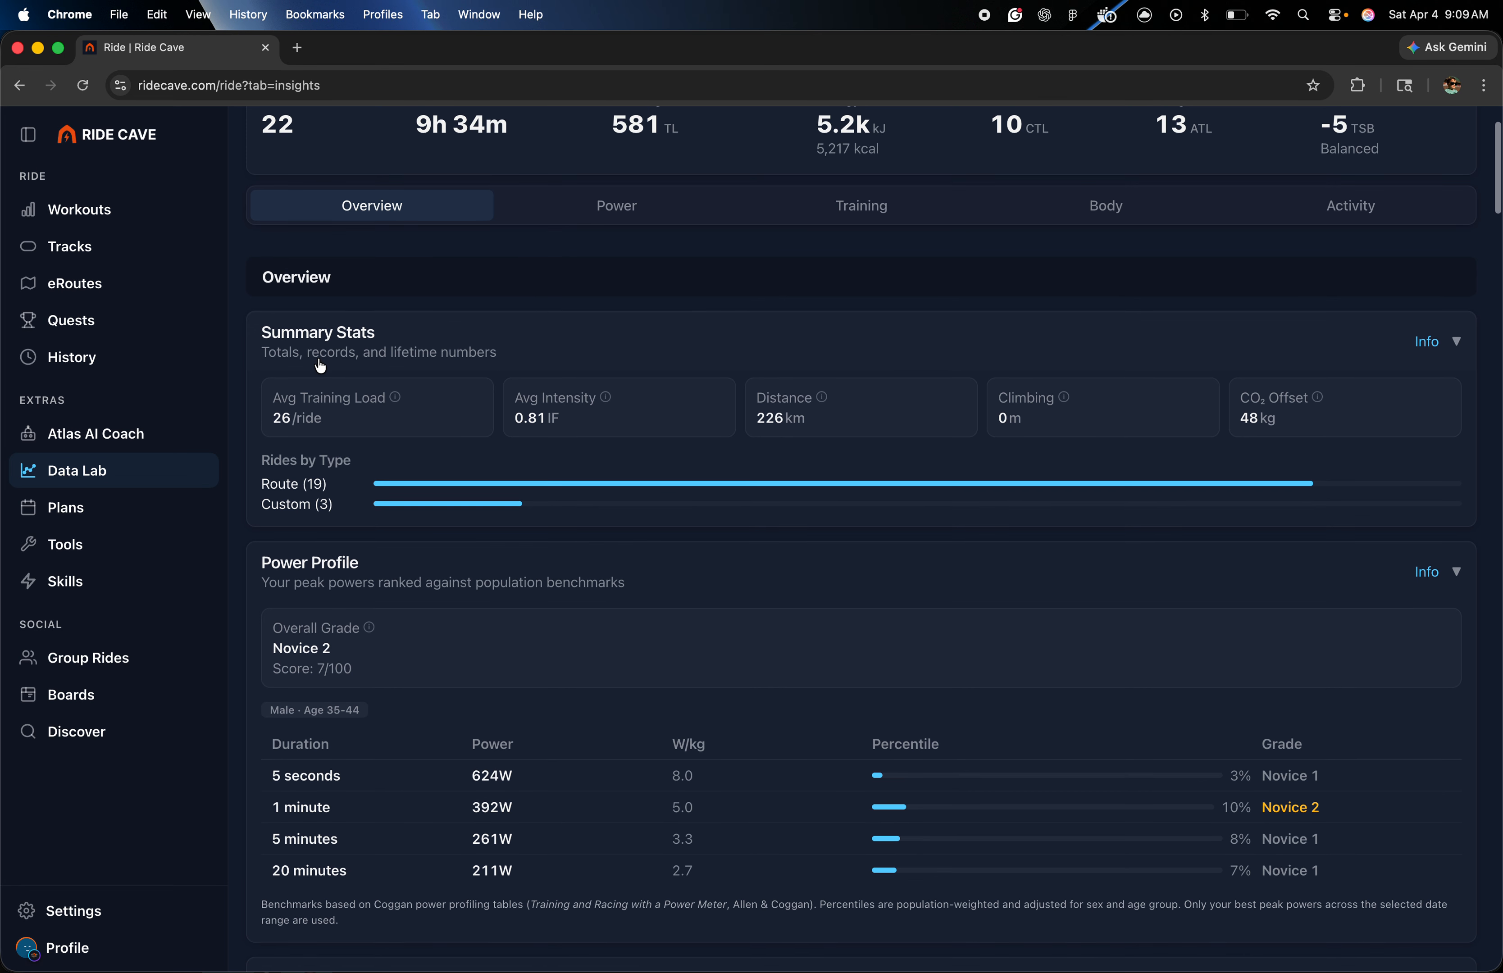
scroll(319, 364, up, 5)
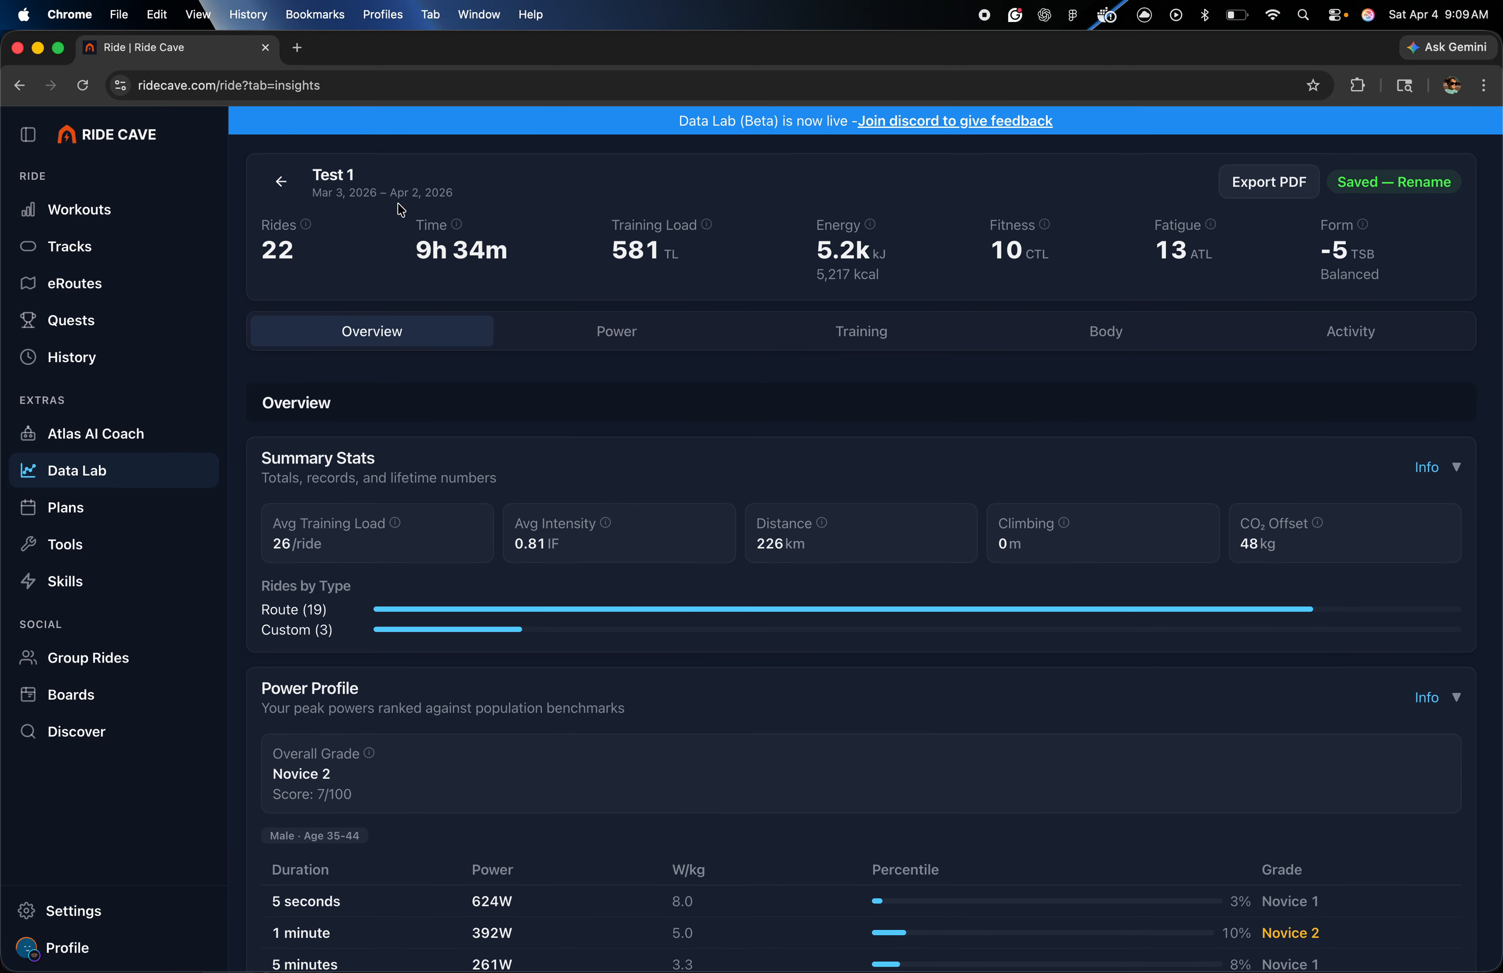
scroll(414, 212, down, 5)
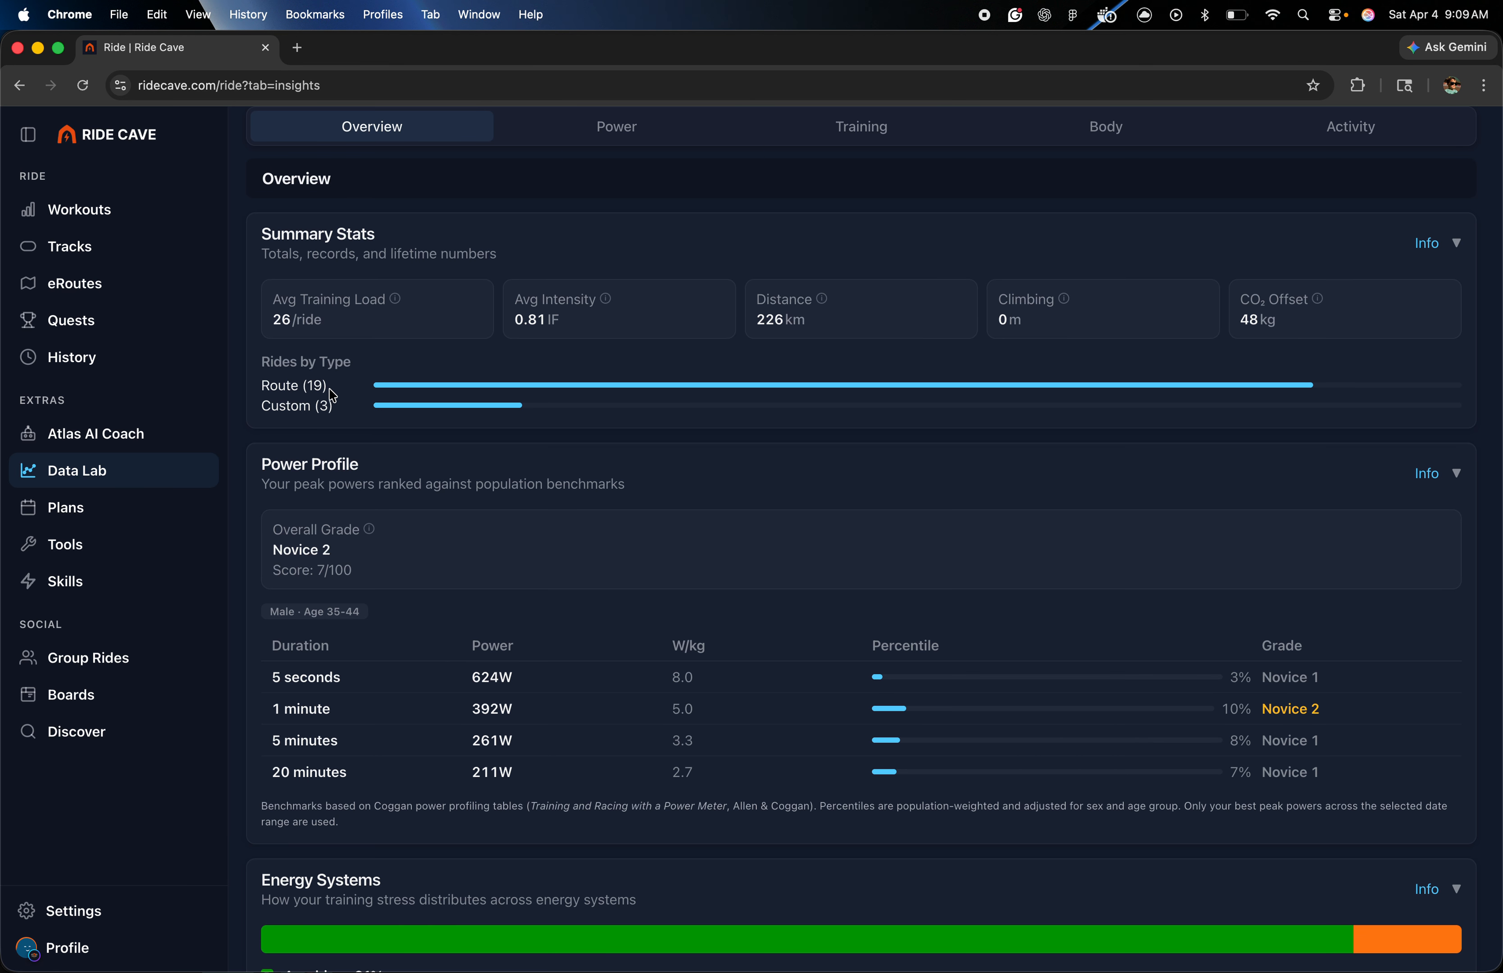
- Check the sex and age group used in the Power Profile section and read the section's explanation
scroll(694, 541, down, 5)
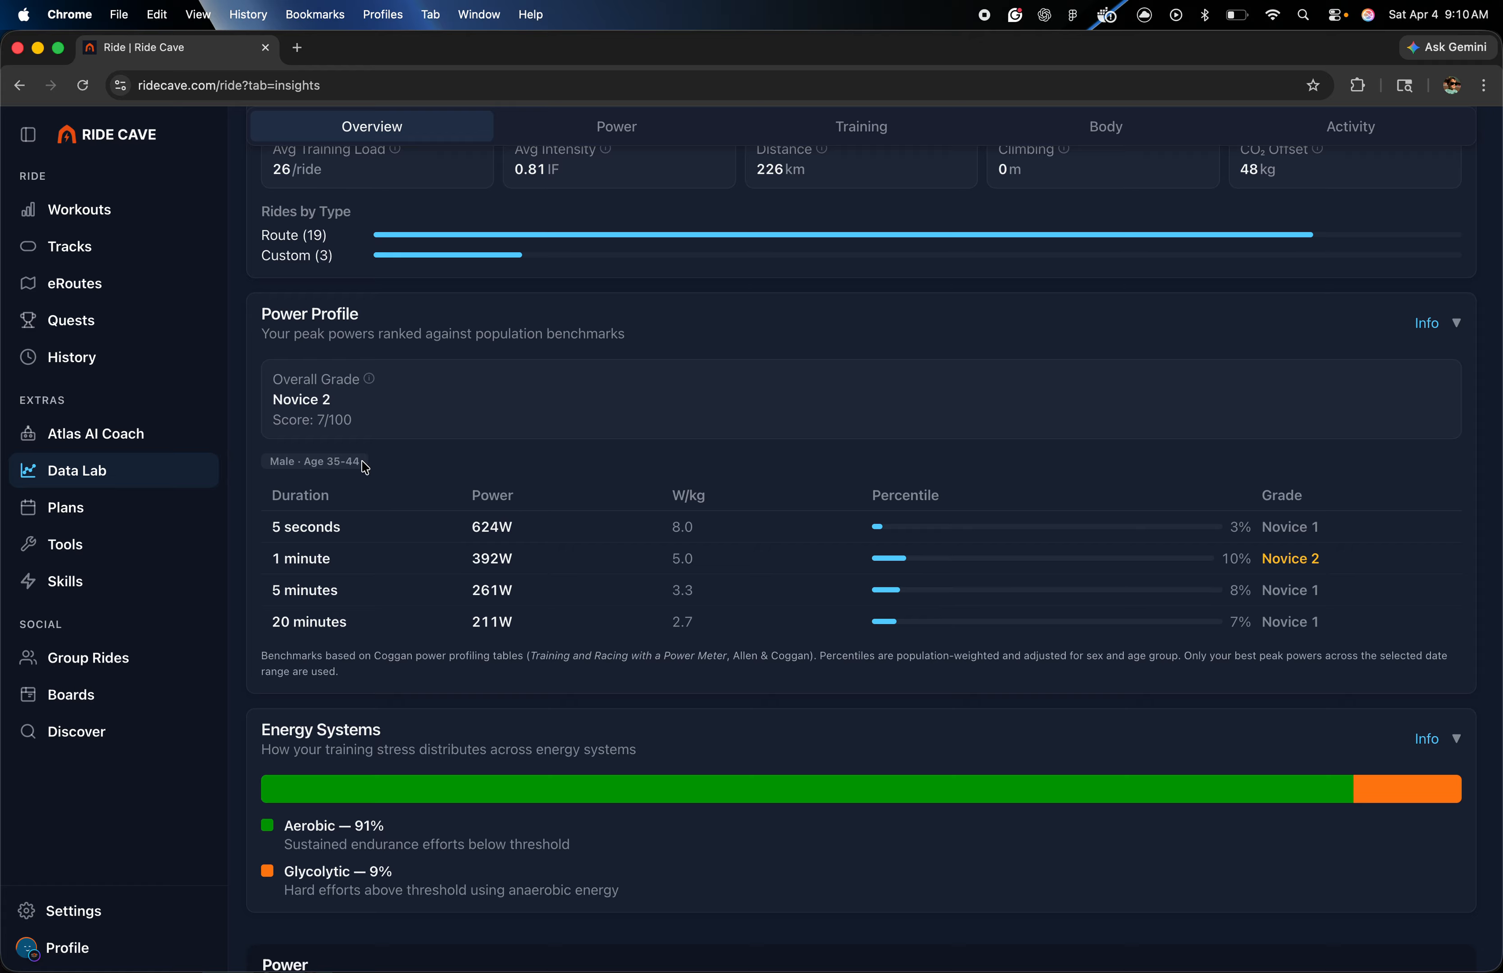
drag(359, 462, 264, 469)
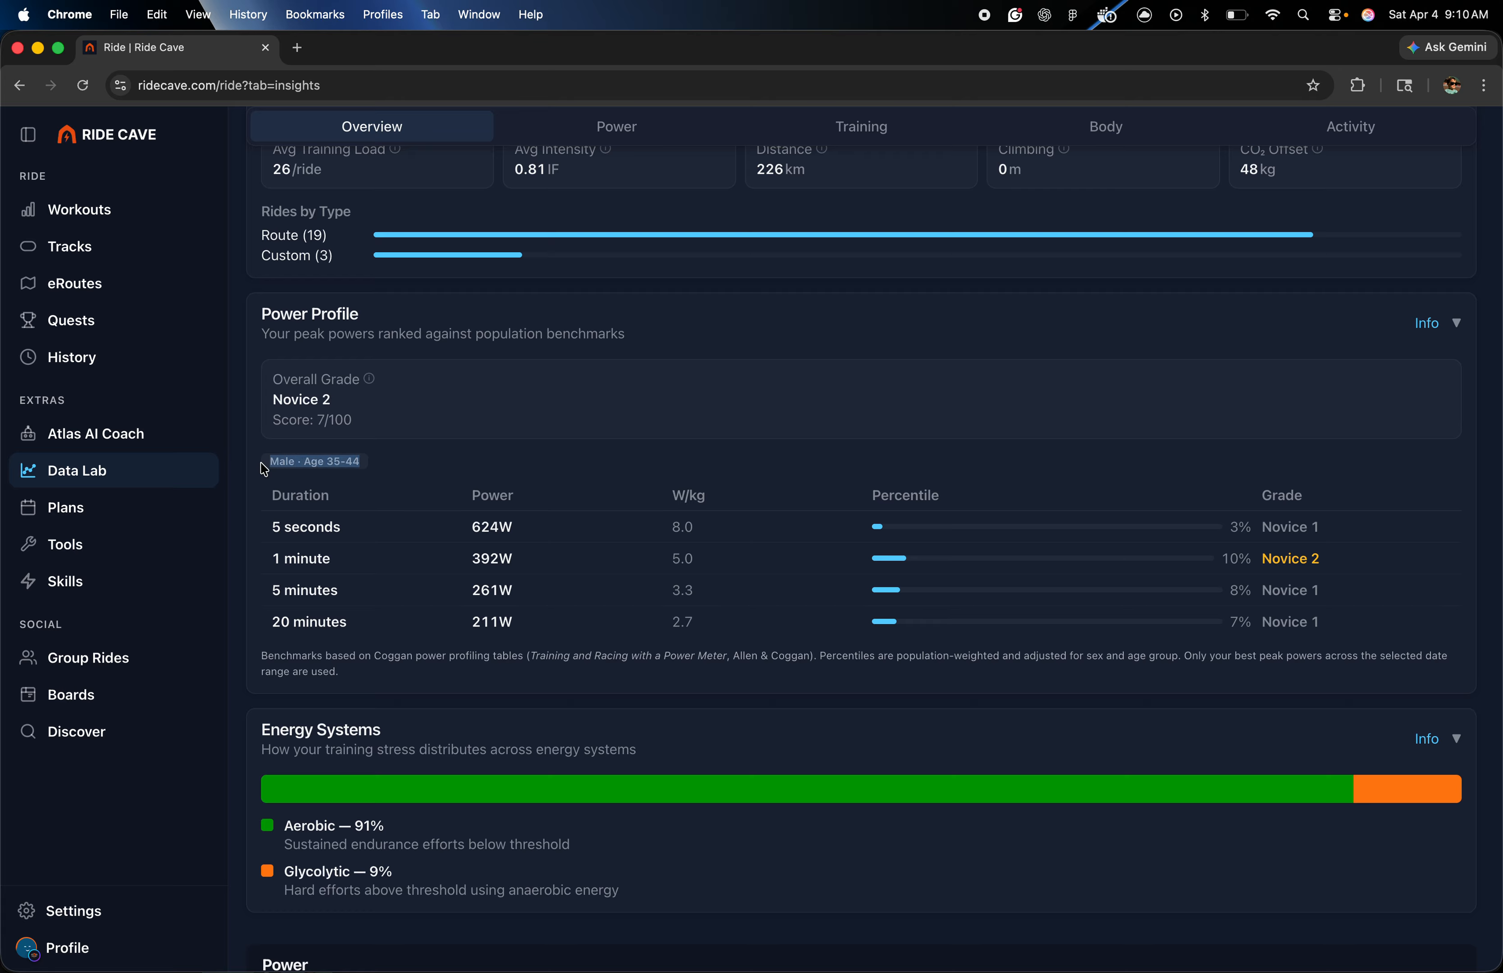
click(394, 481)
click(1428, 327)
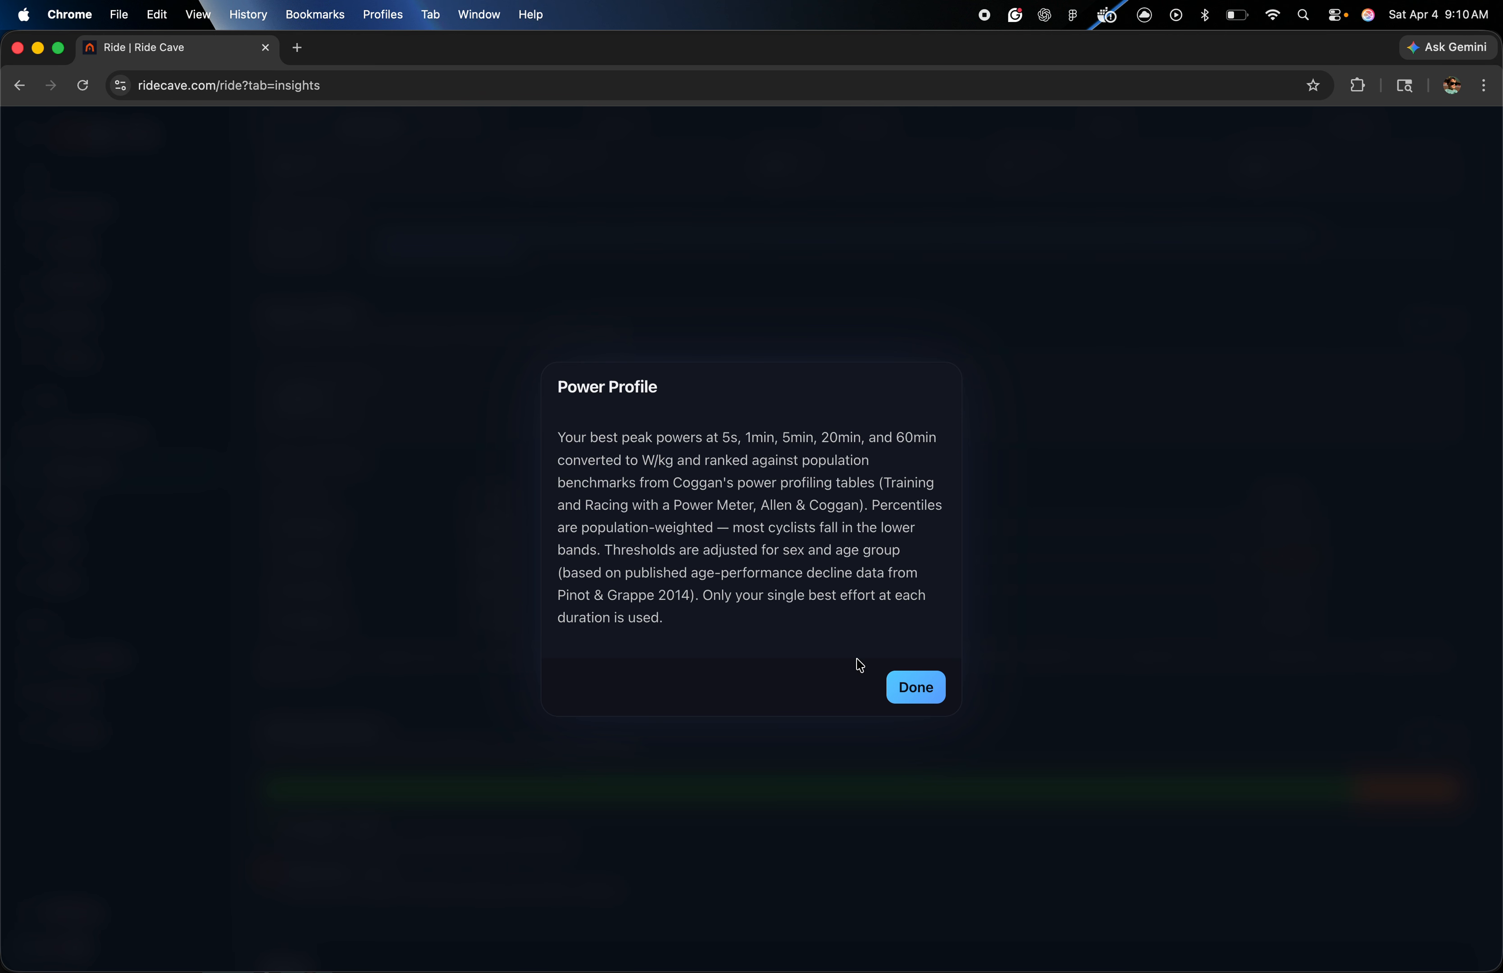
click(930, 691)
- Review the Energy Systems breakdown and the Power Curve section with its rider type
scroll(933, 690, down, 5)
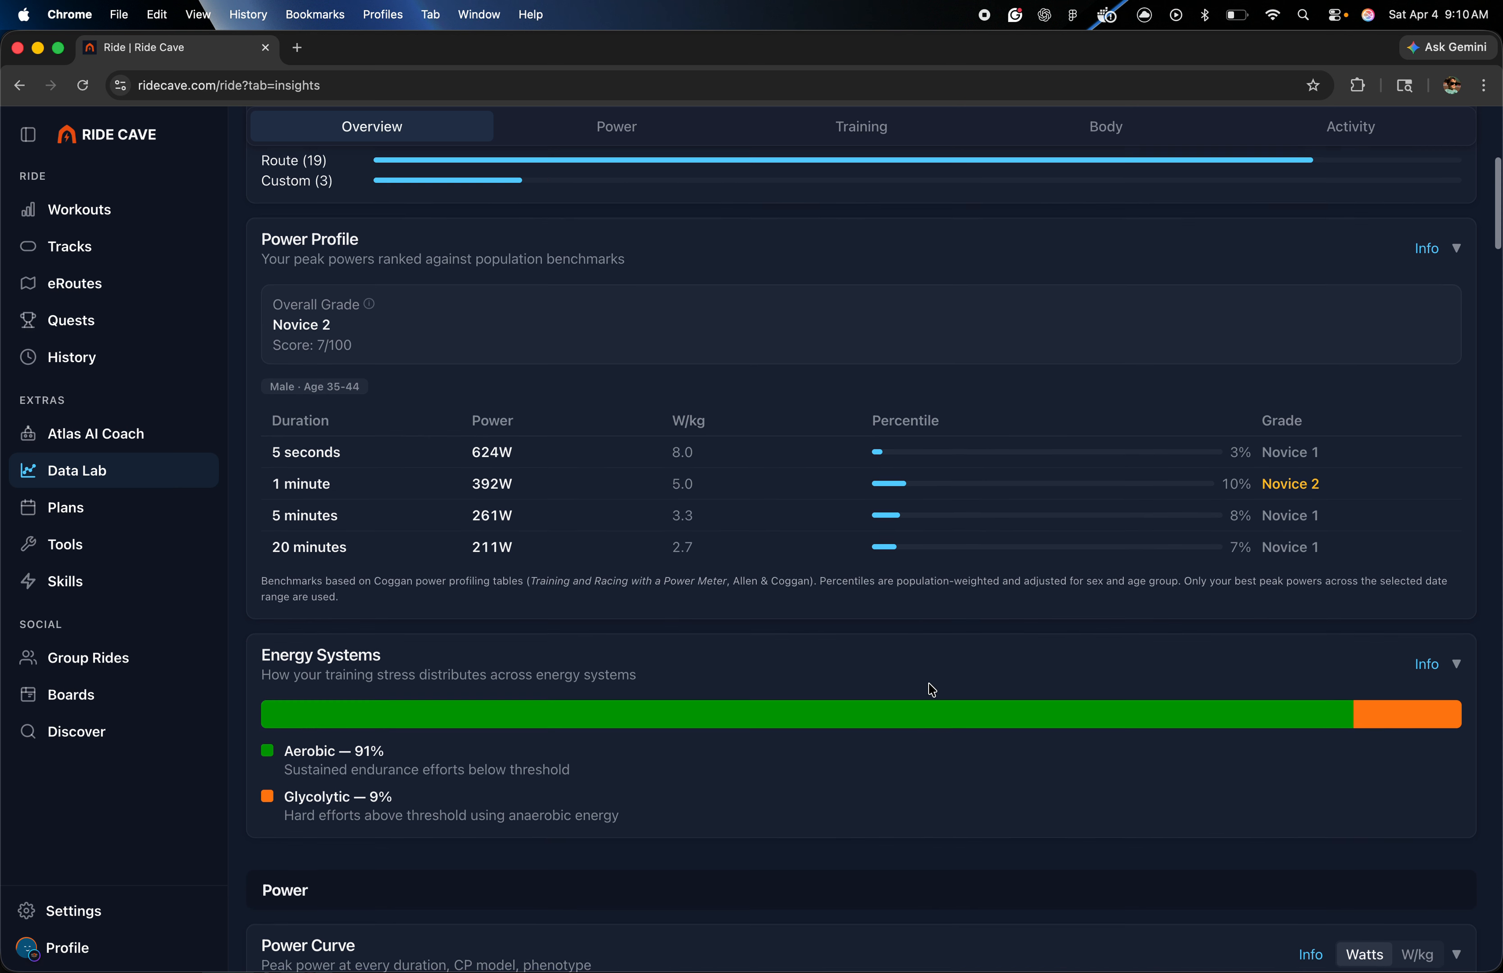
scroll(933, 690, down, 1)
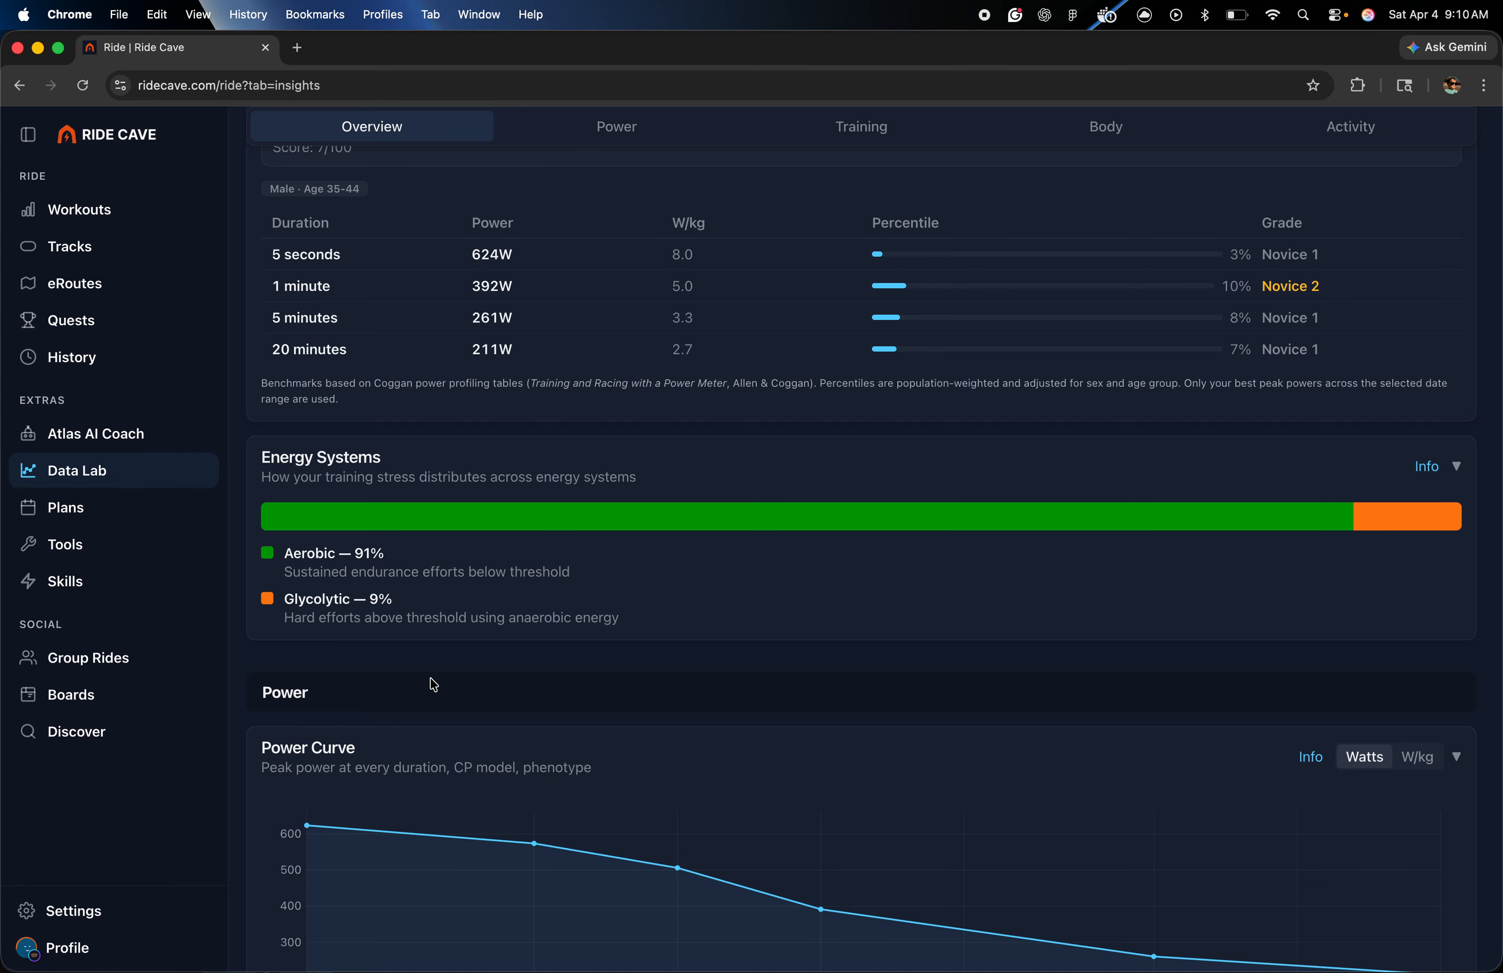
scroll(434, 685, down, 5)
scroll(434, 684, down, 3)
scroll(434, 685, down, 2)
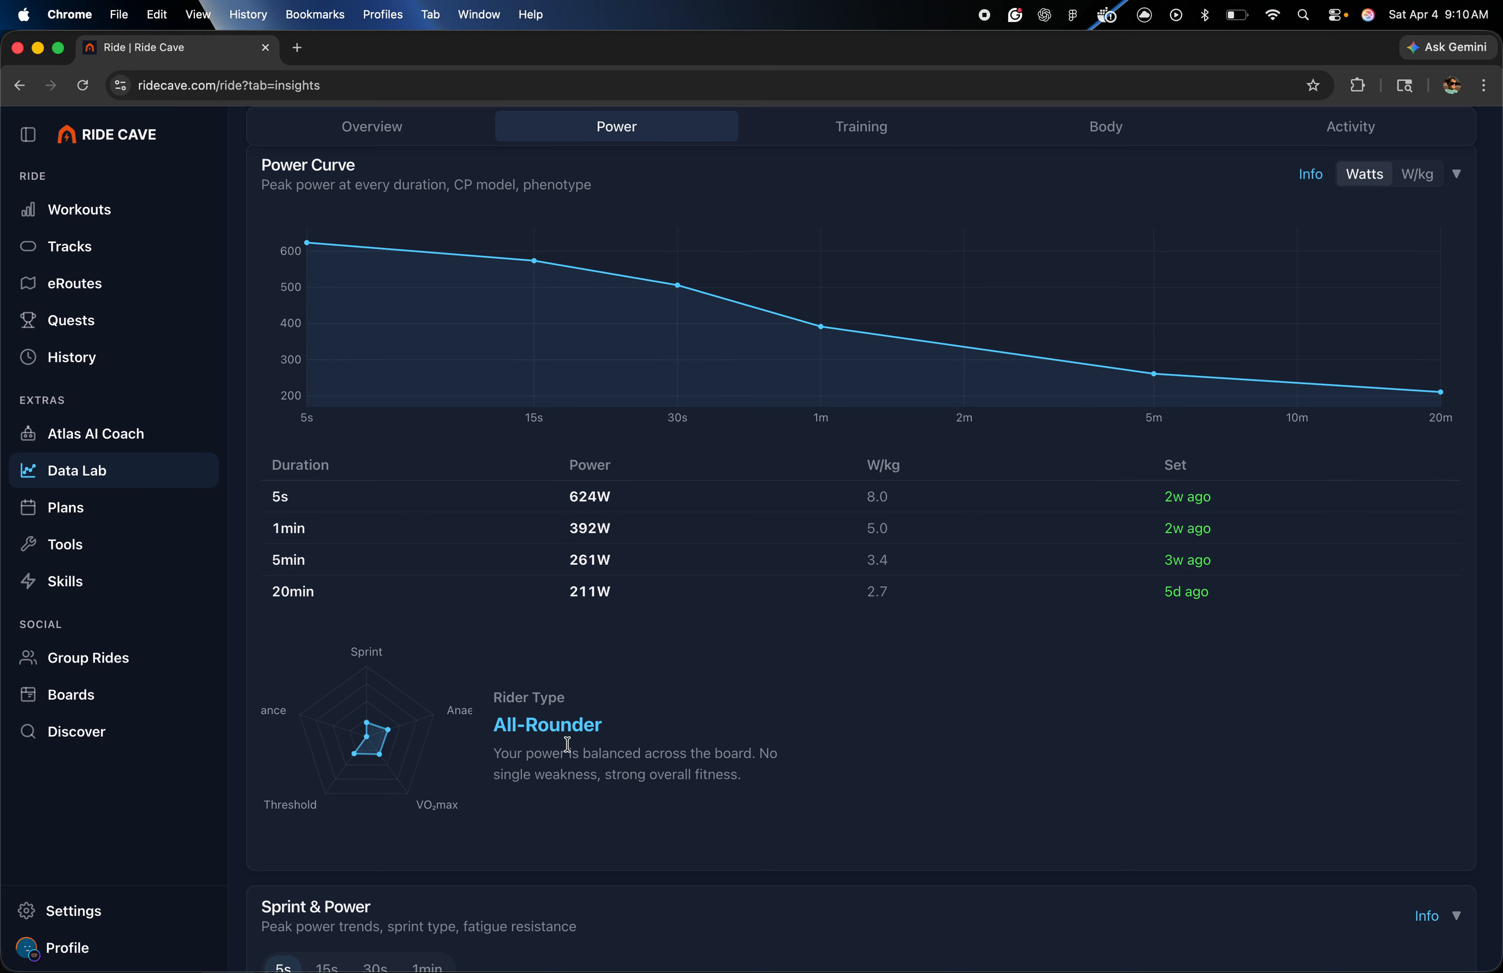
scroll(628, 757, down, 7)
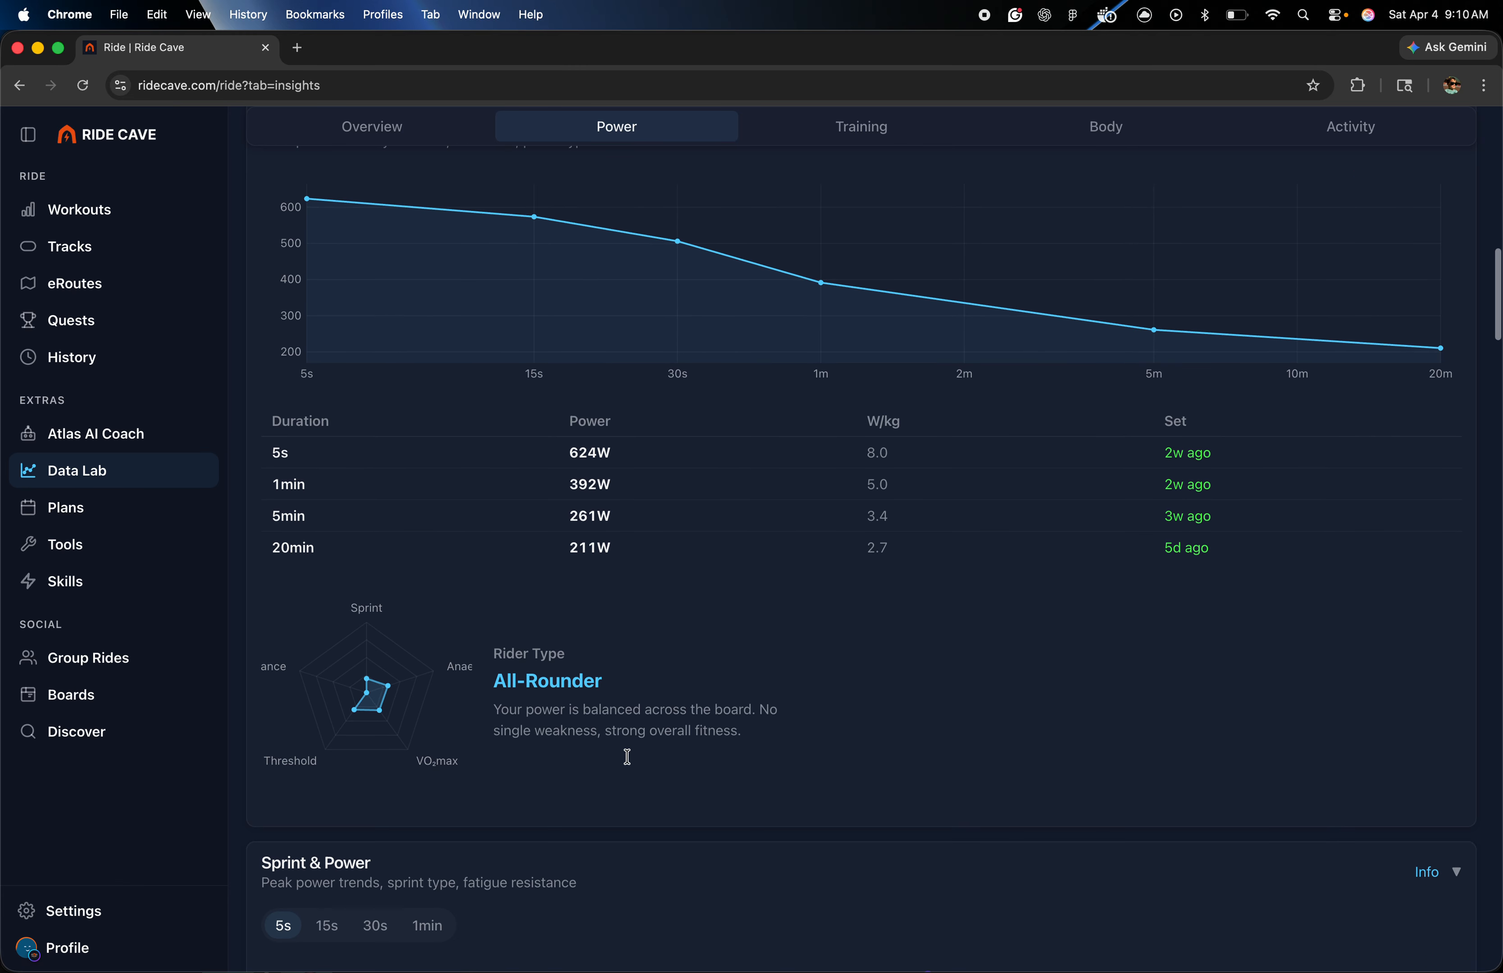
- Compare the 15s, 30s and 1min peak power trends in the Sprint & Power section, then return the chart to 5s
scroll(631, 763, down, 2)
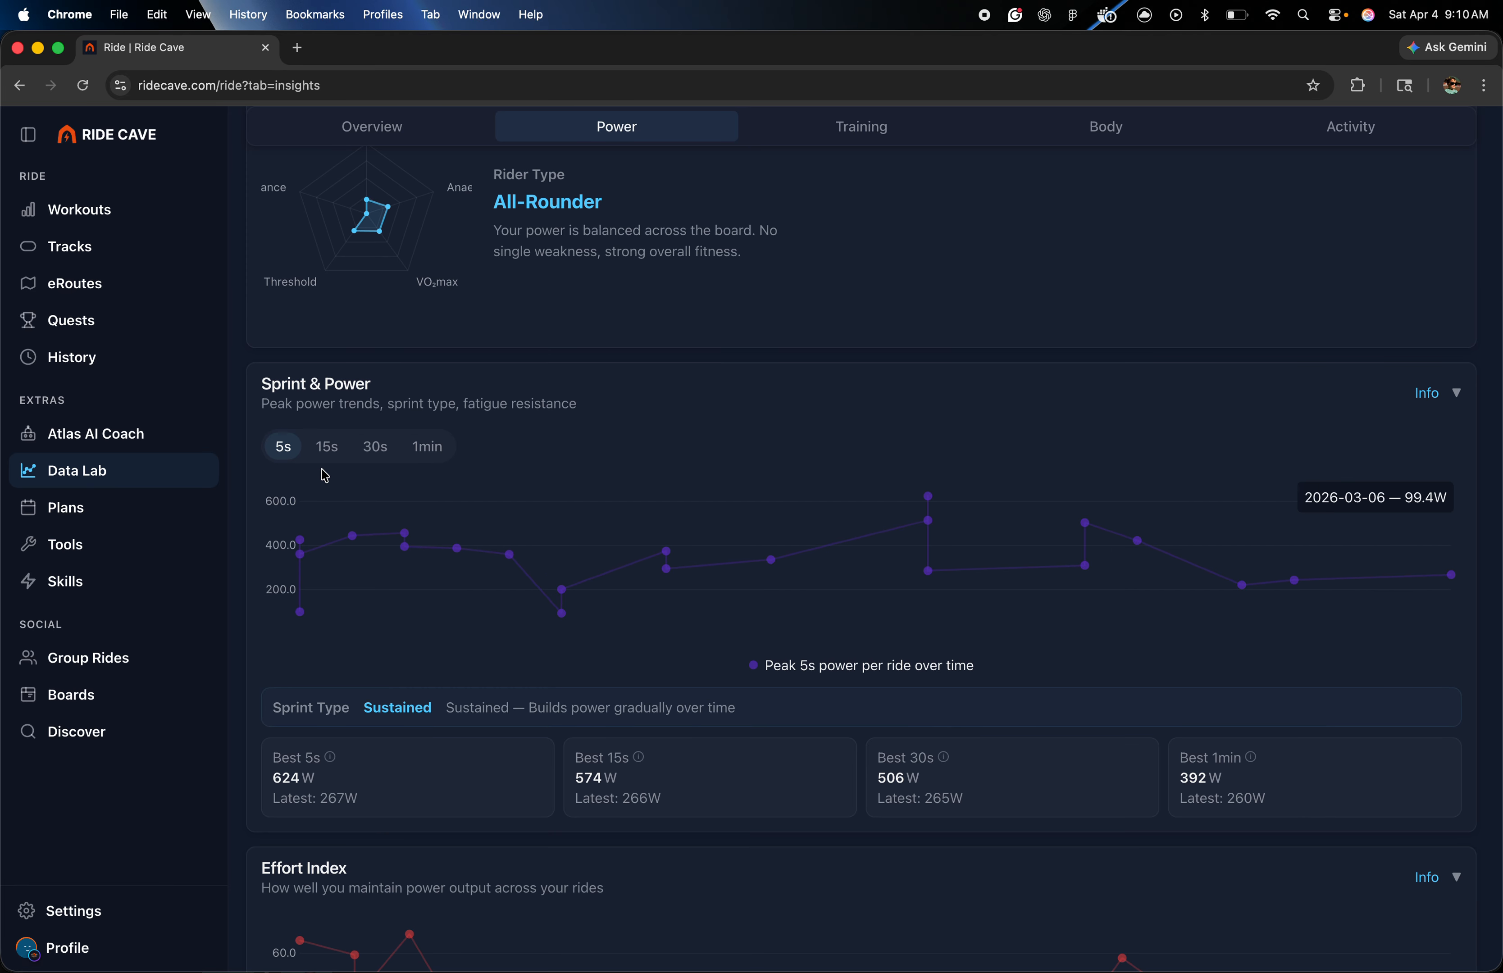
click(327, 454)
click(376, 454)
click(427, 446)
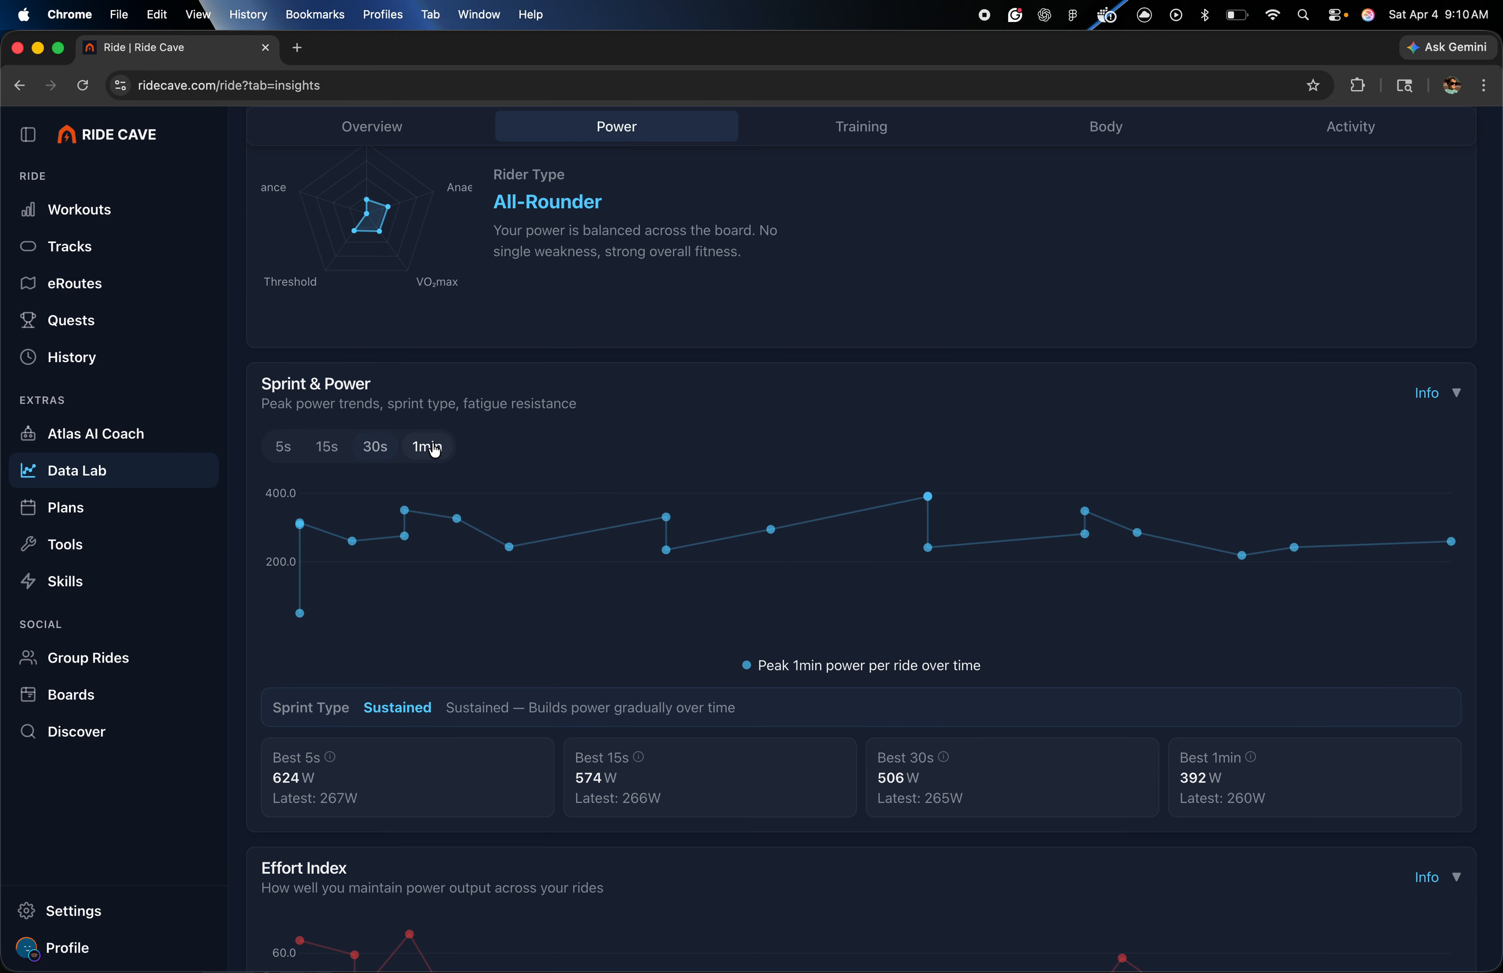
mouse_move(771, 531)
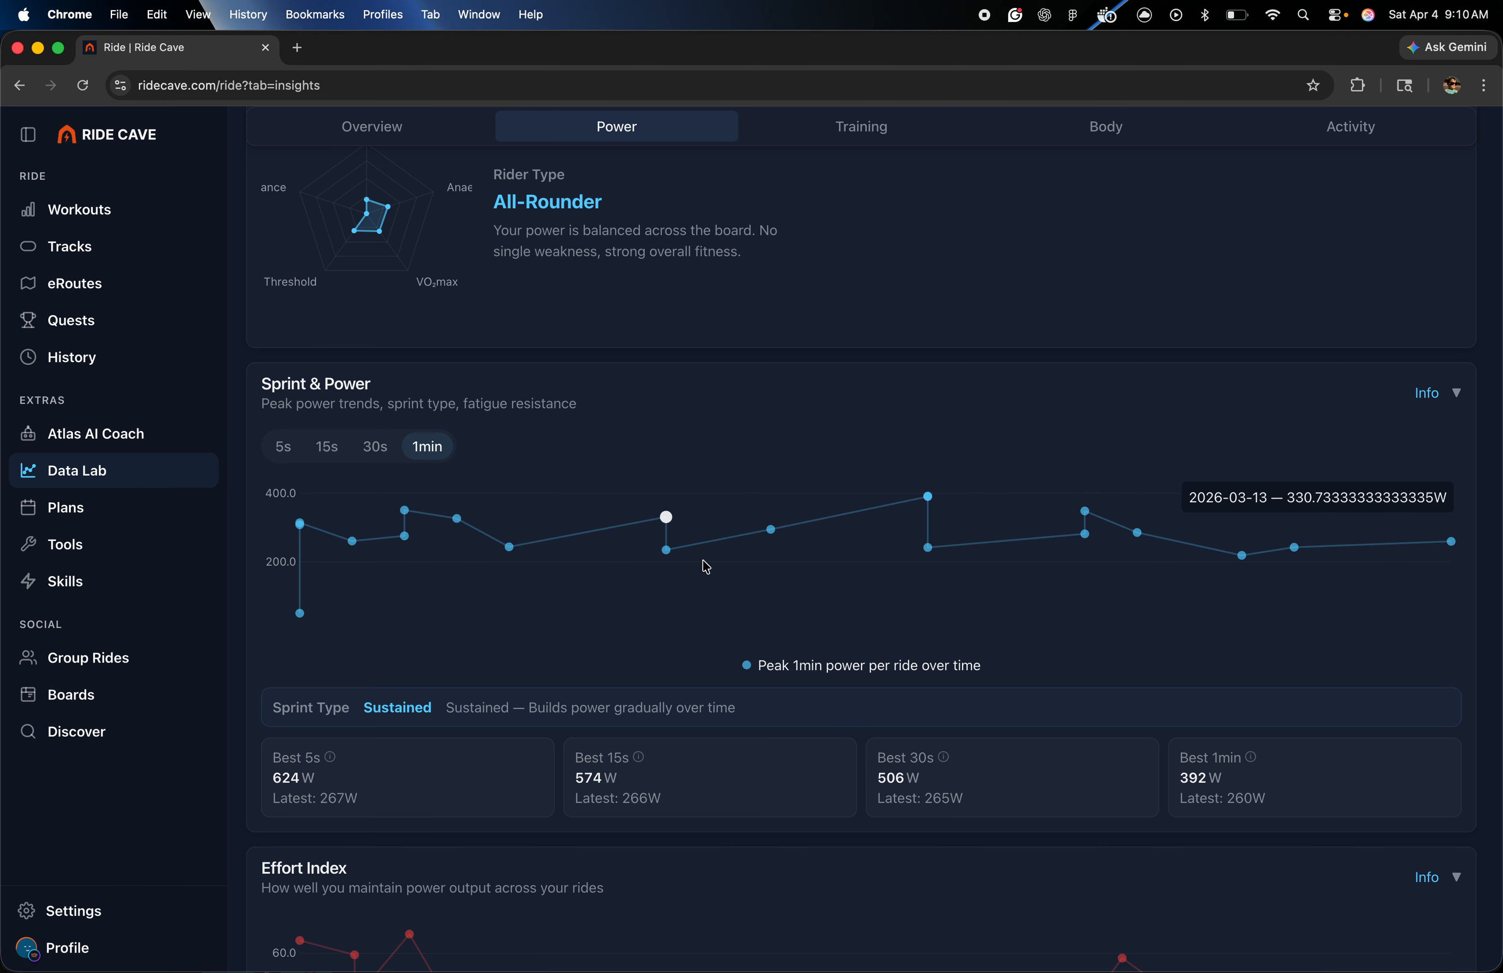
click(288, 450)
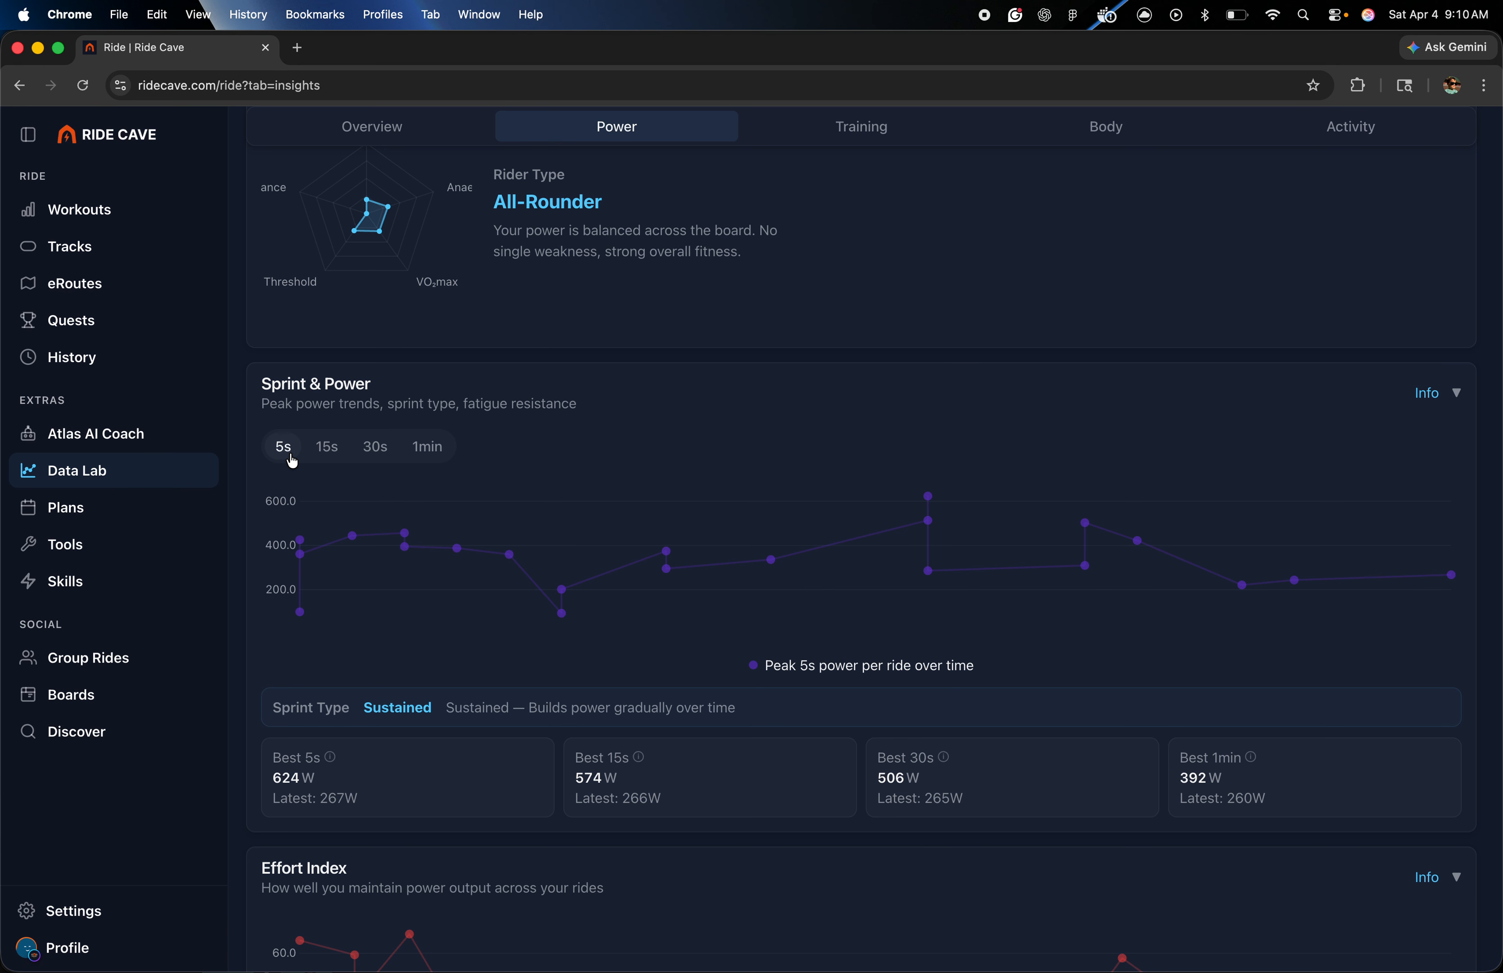
- Examine the Effort Index chart and read its explanation of how ride difficulty is rated
scroll(292, 461, down, 3)
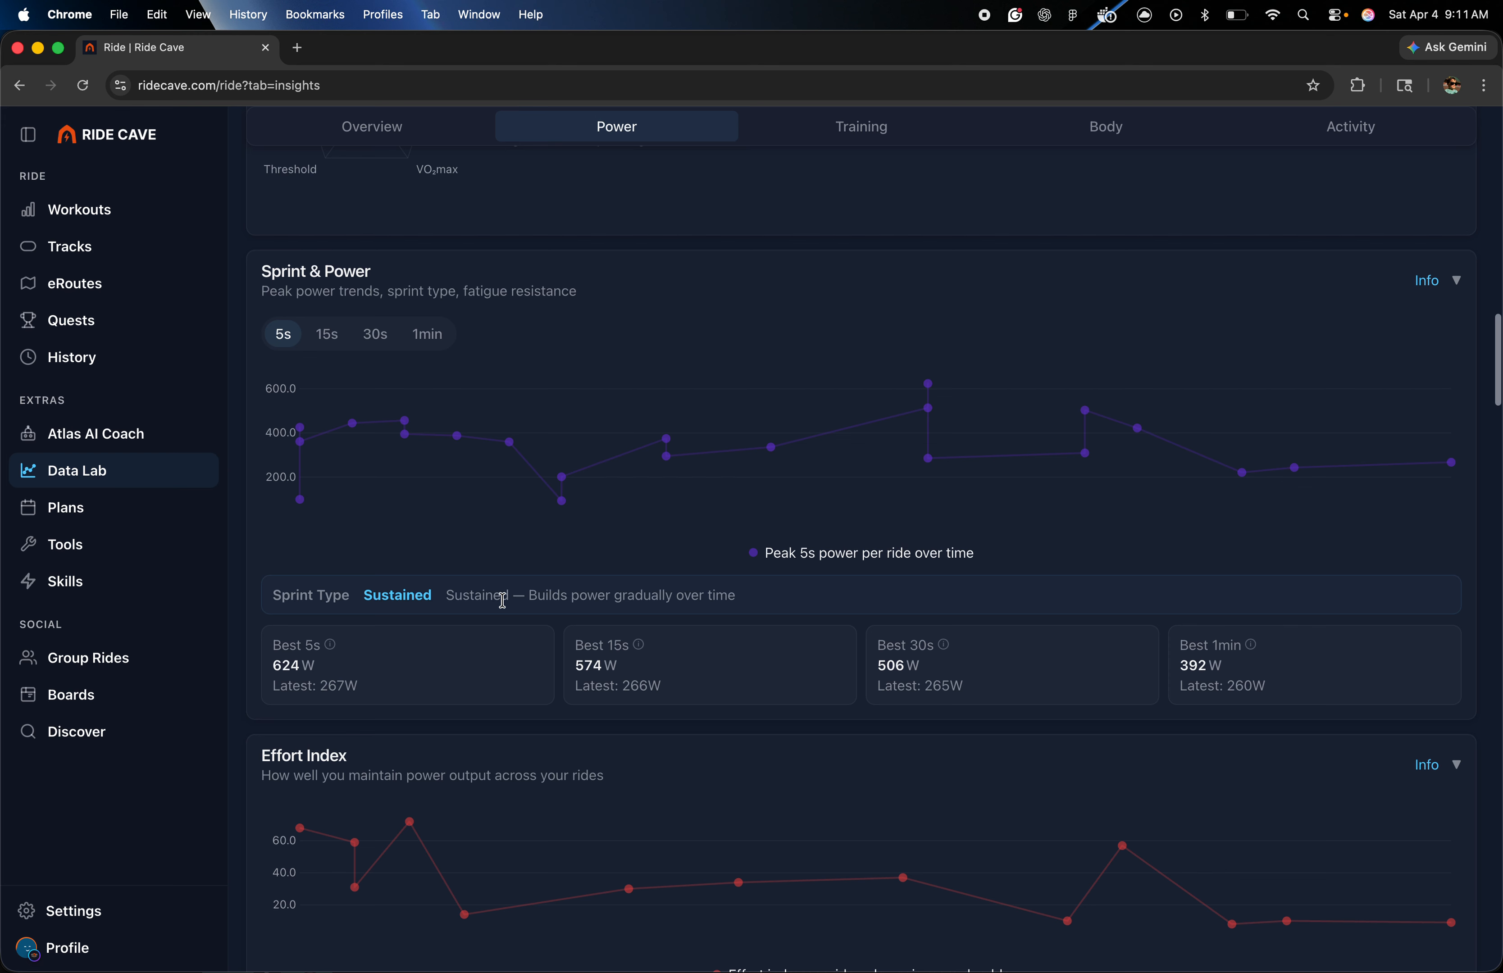
scroll(502, 600, down, 5)
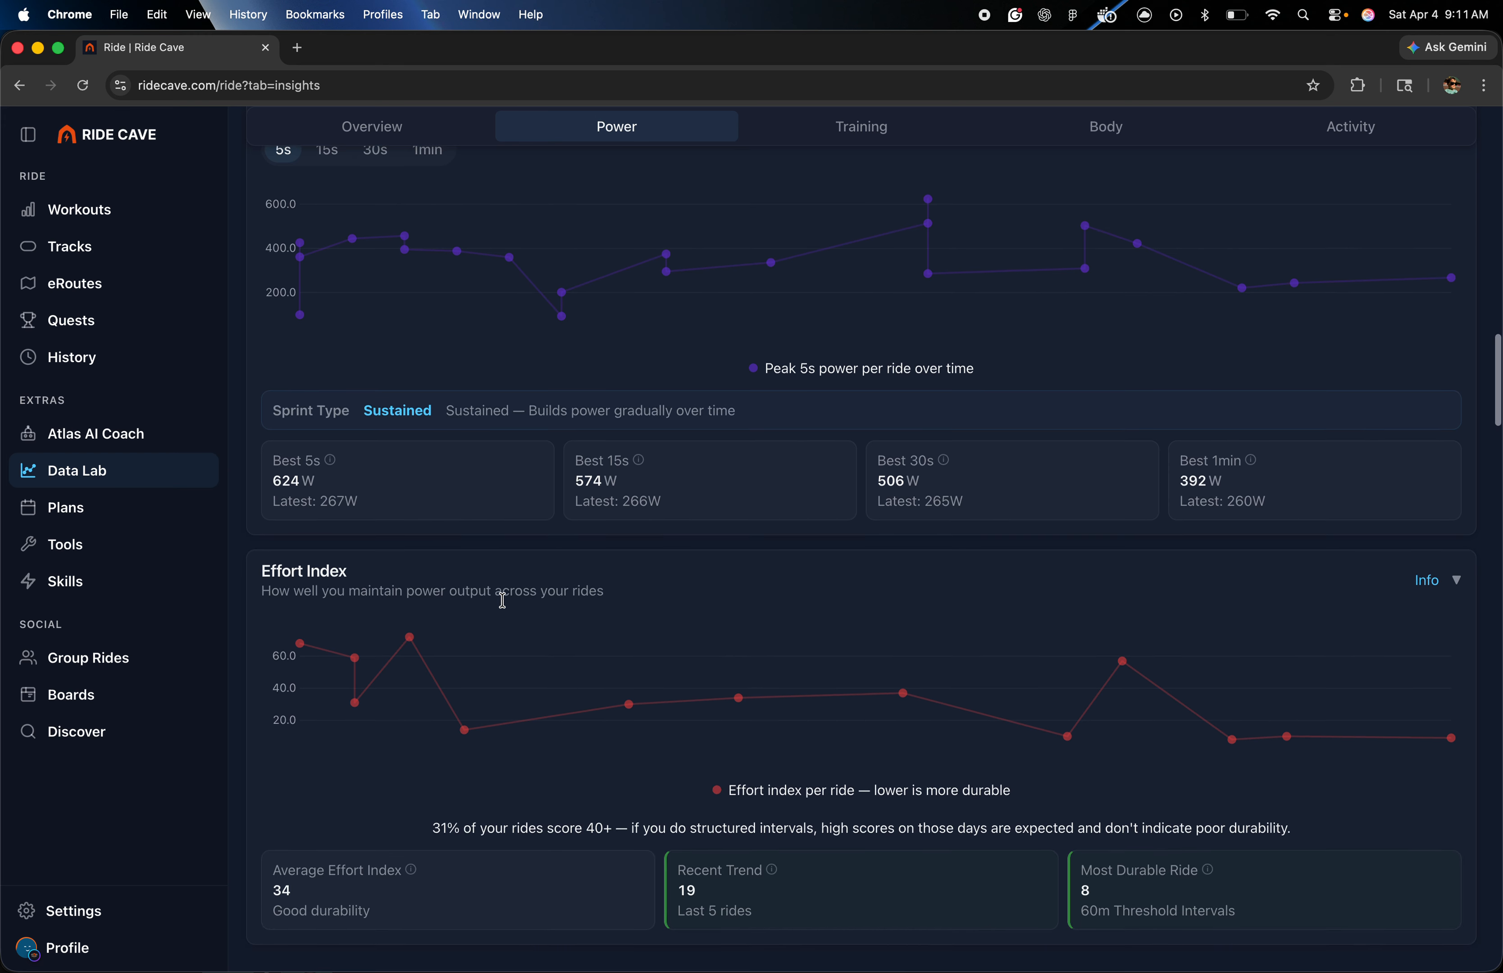
scroll(505, 608, down, 3)
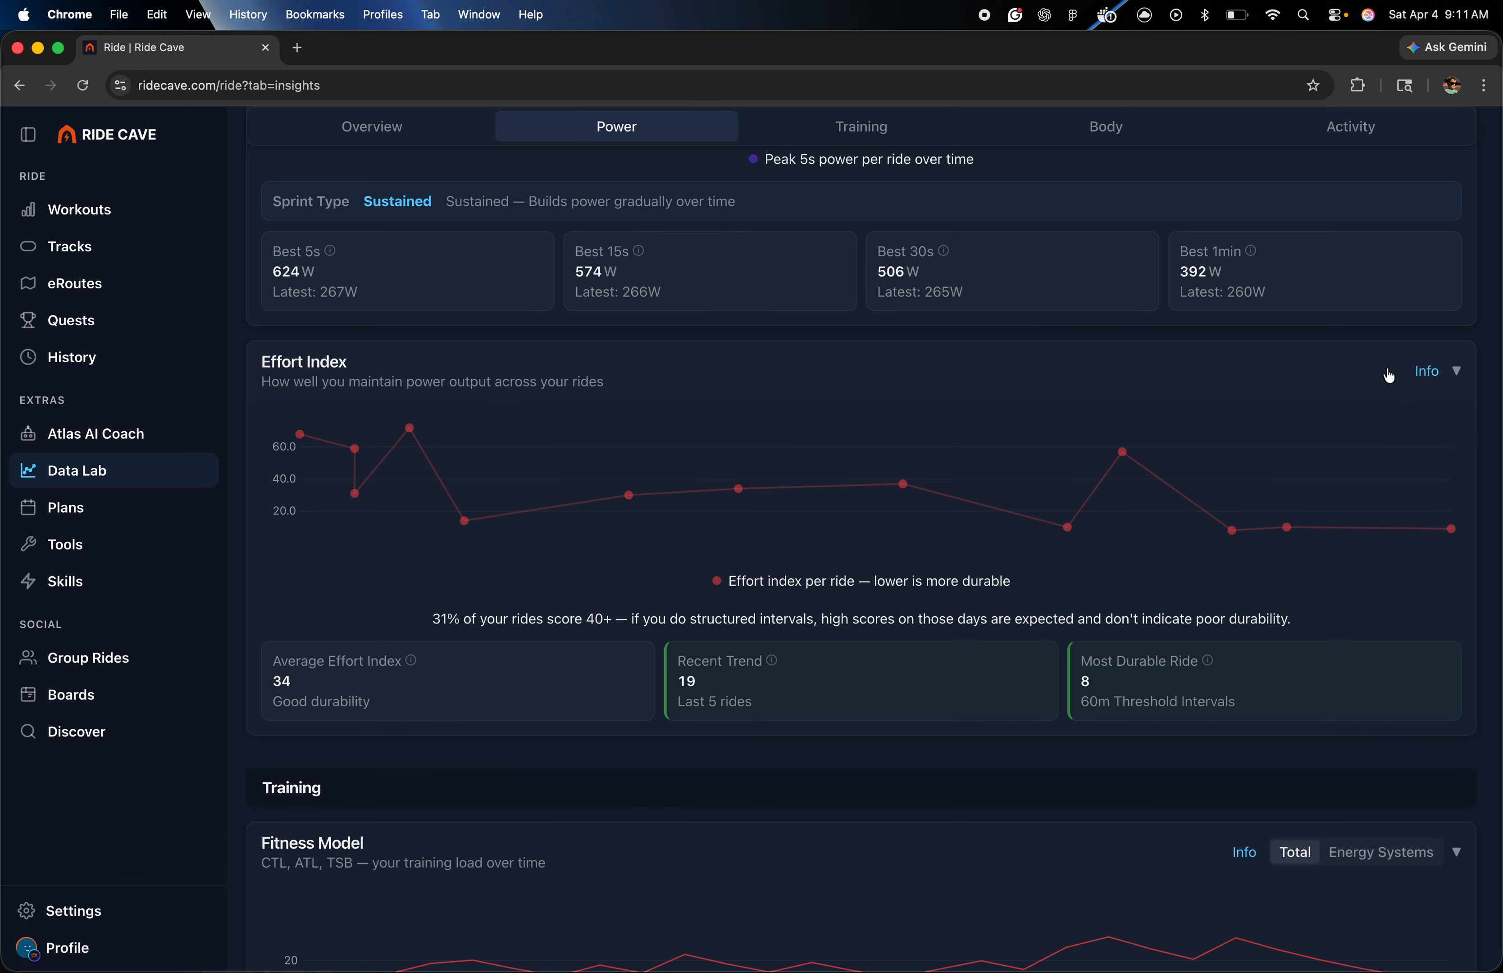
click(1426, 370)
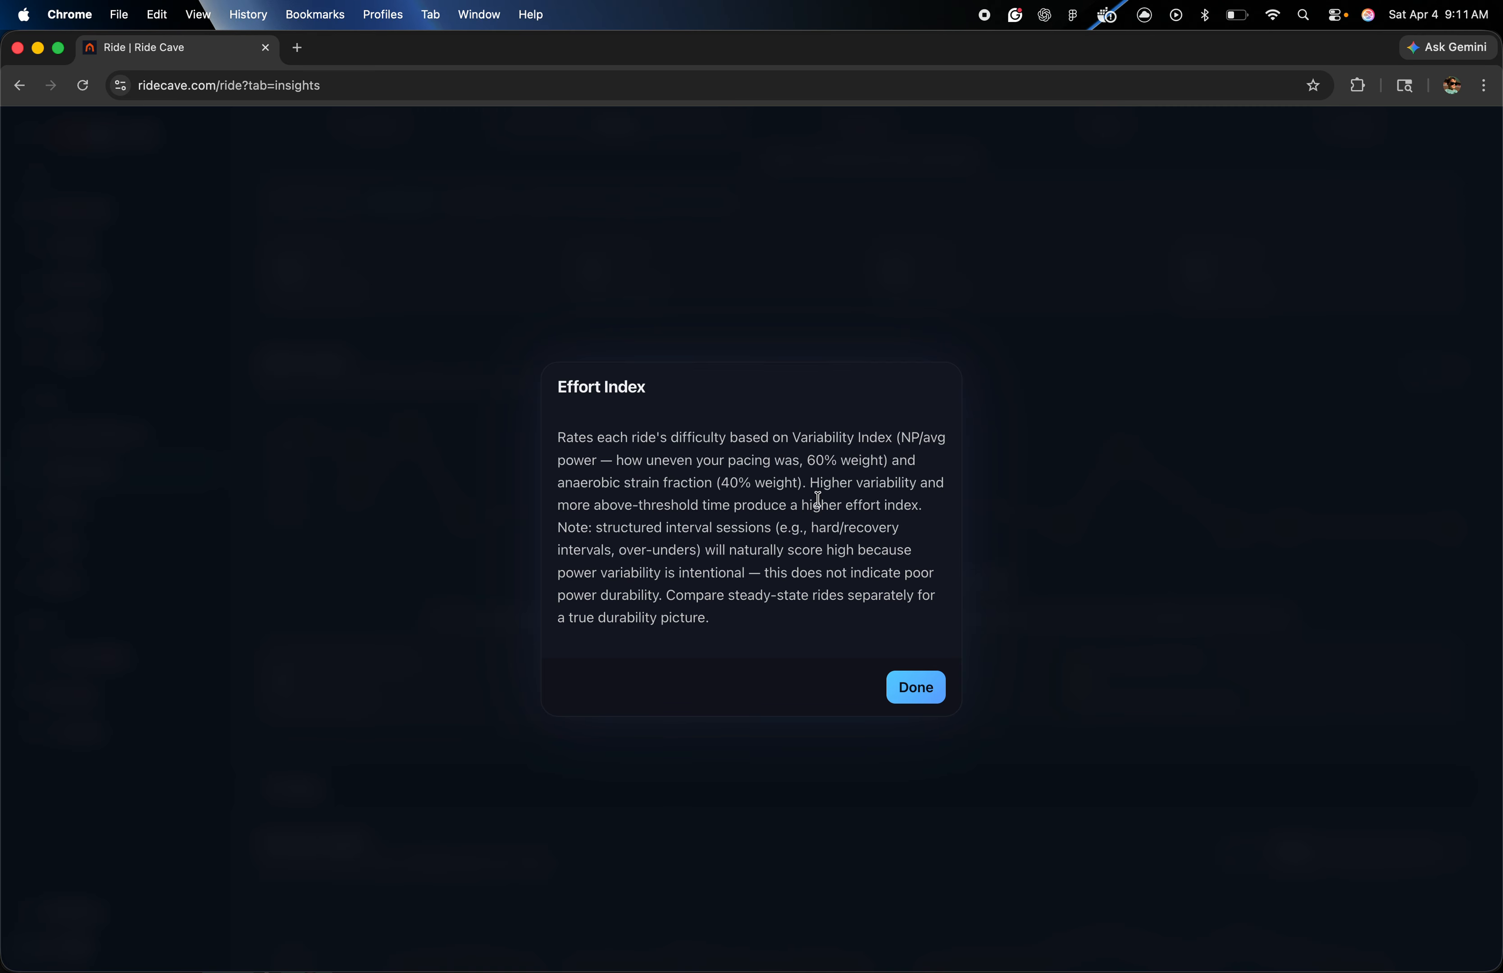
click(918, 690)
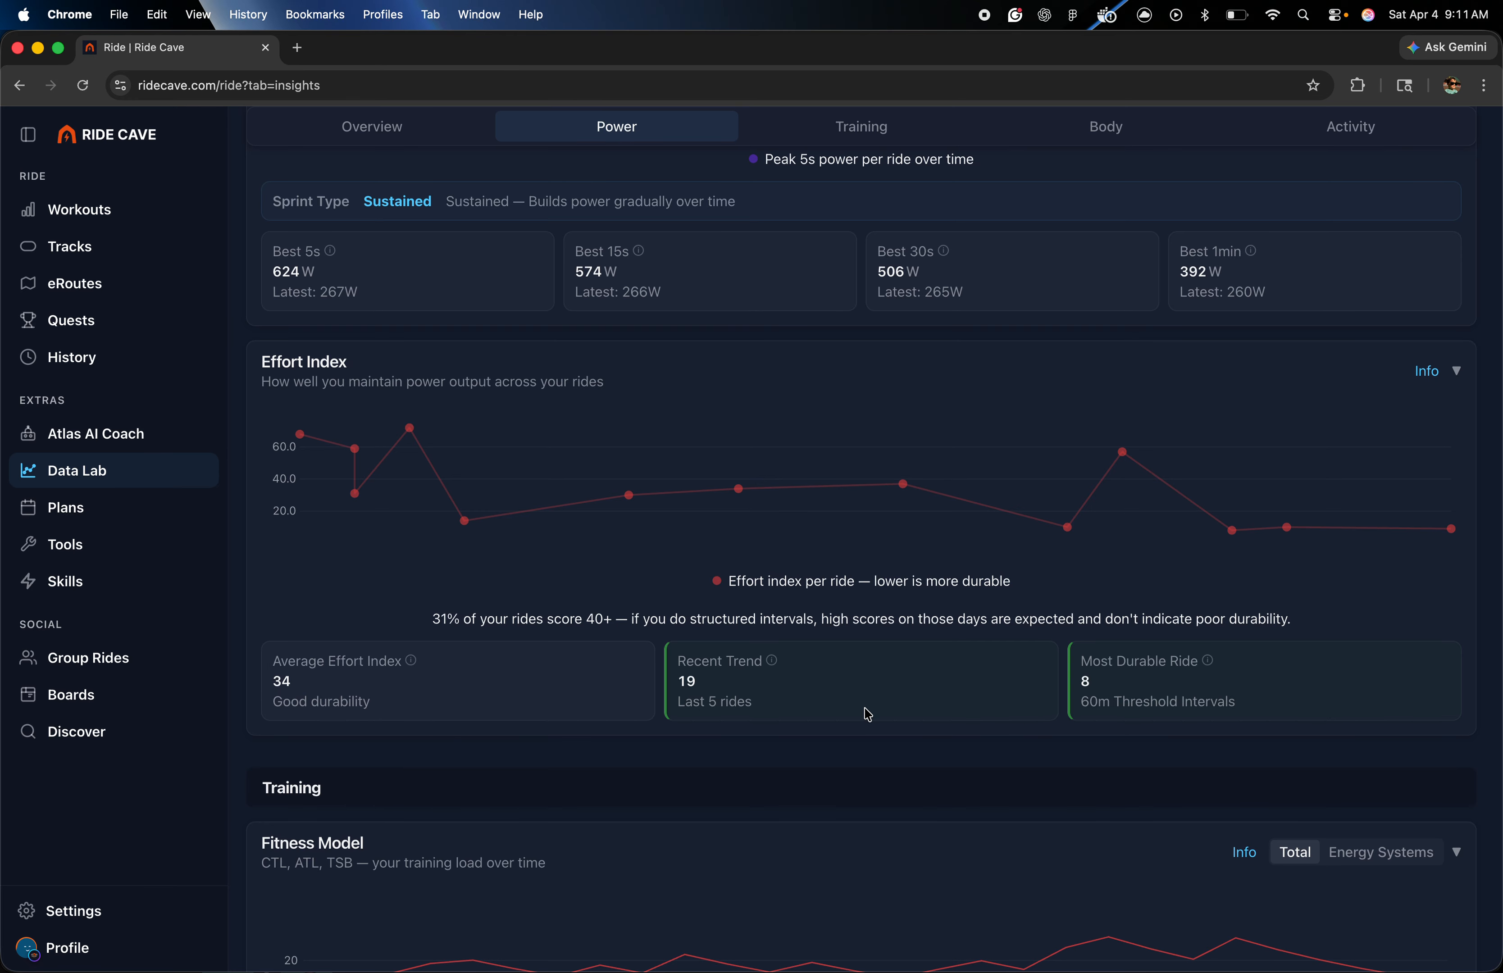
- Inspect daily values on the Fitness Model chart and switch the chart to the Energy Systems view
scroll(868, 714, down, 8)
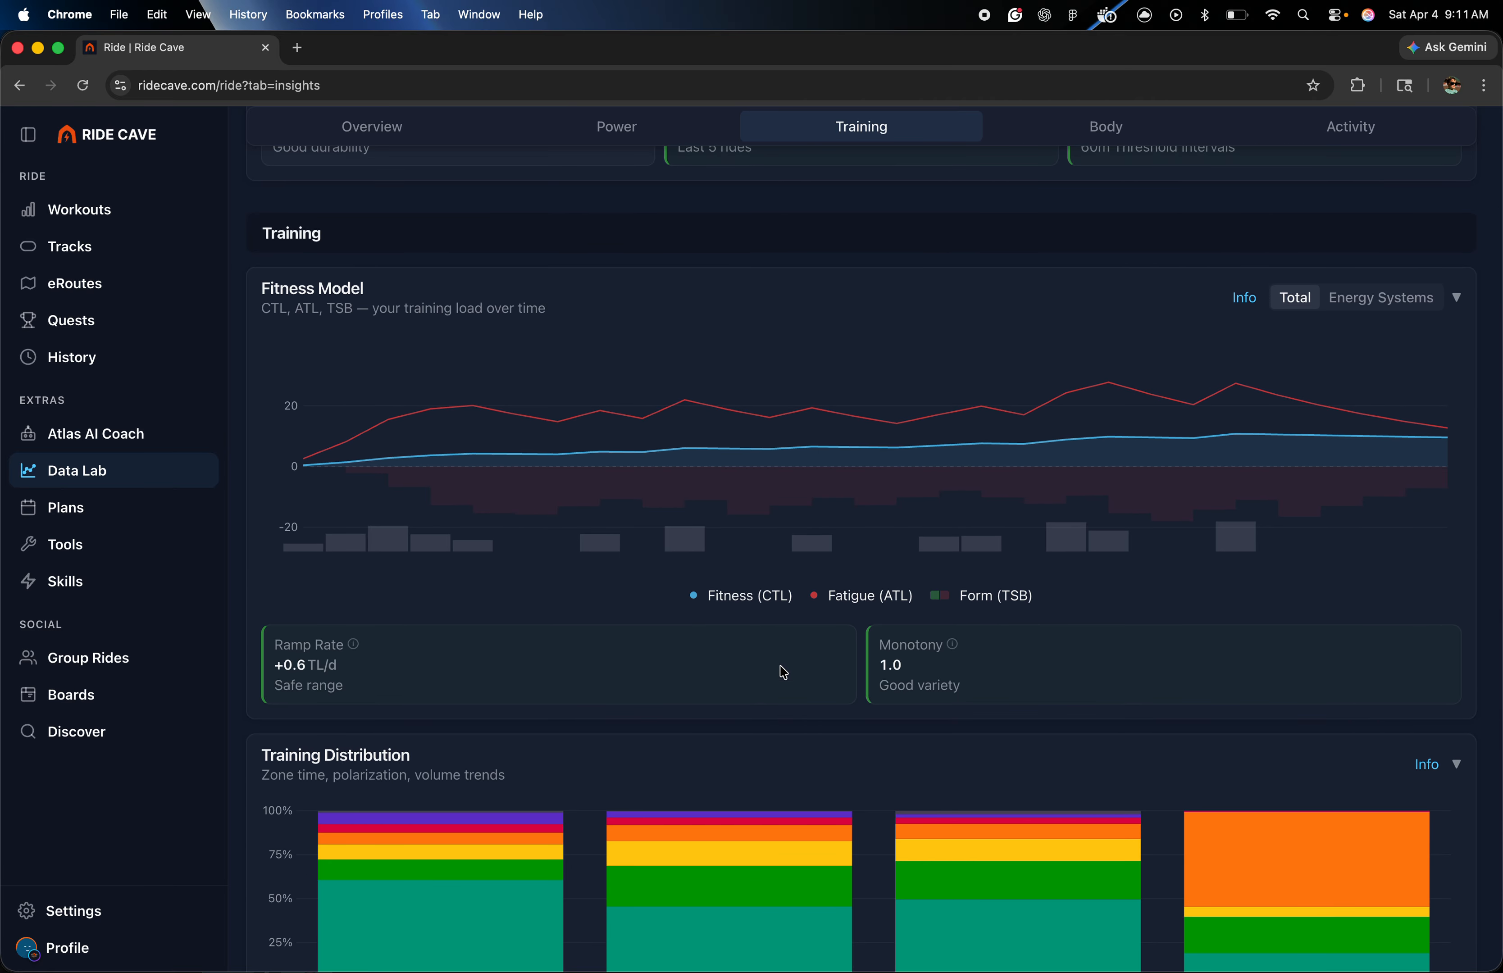
mouse_move(698, 486)
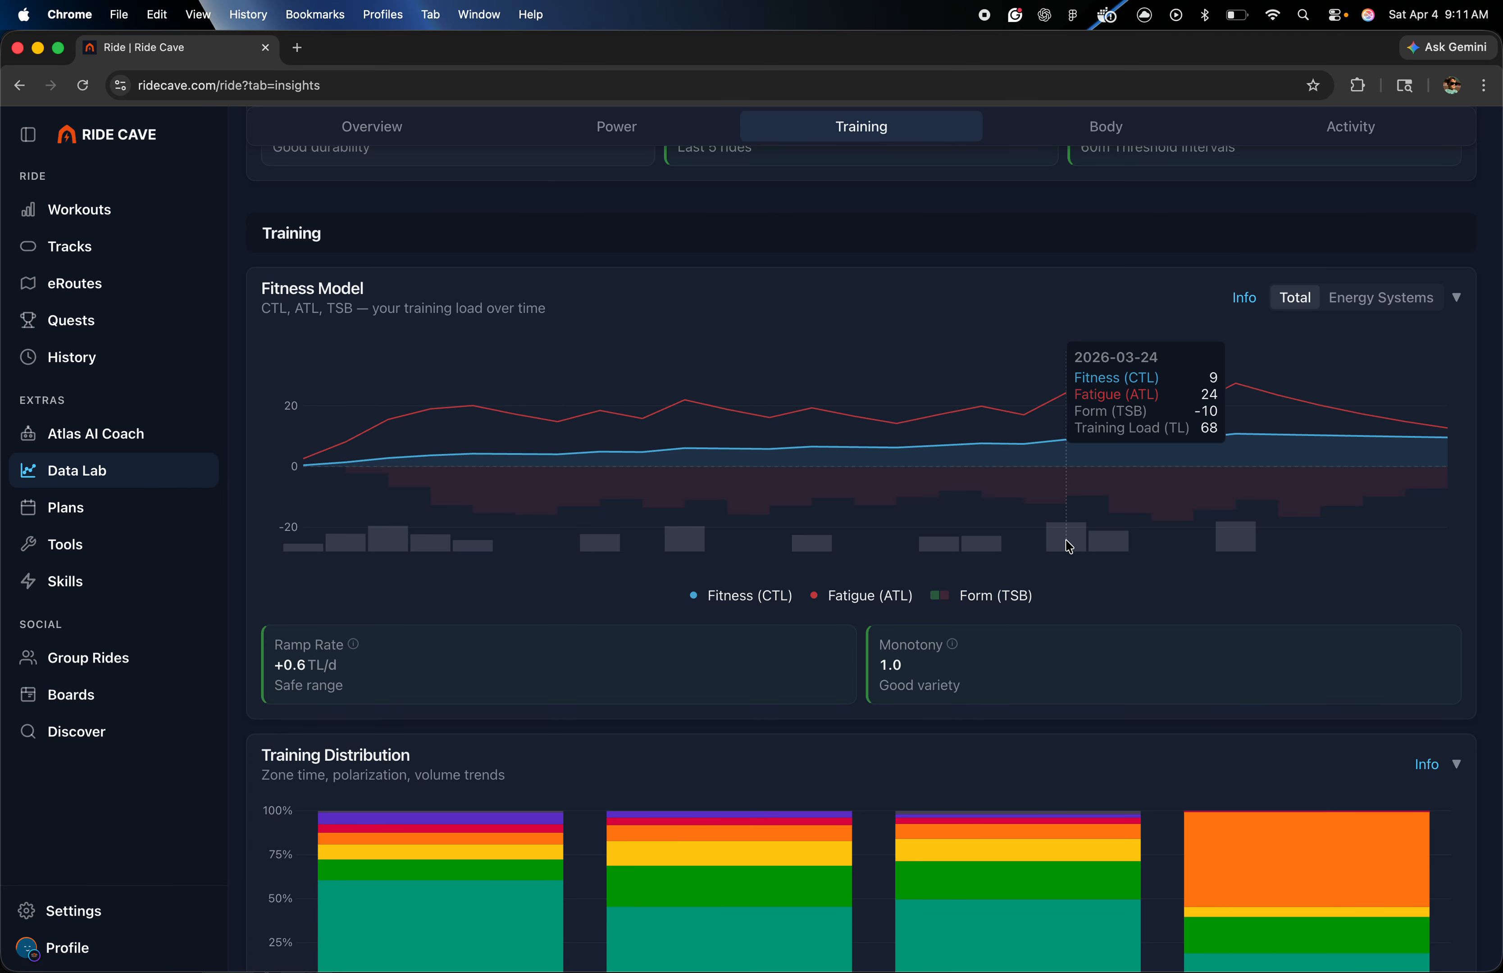
click(1352, 310)
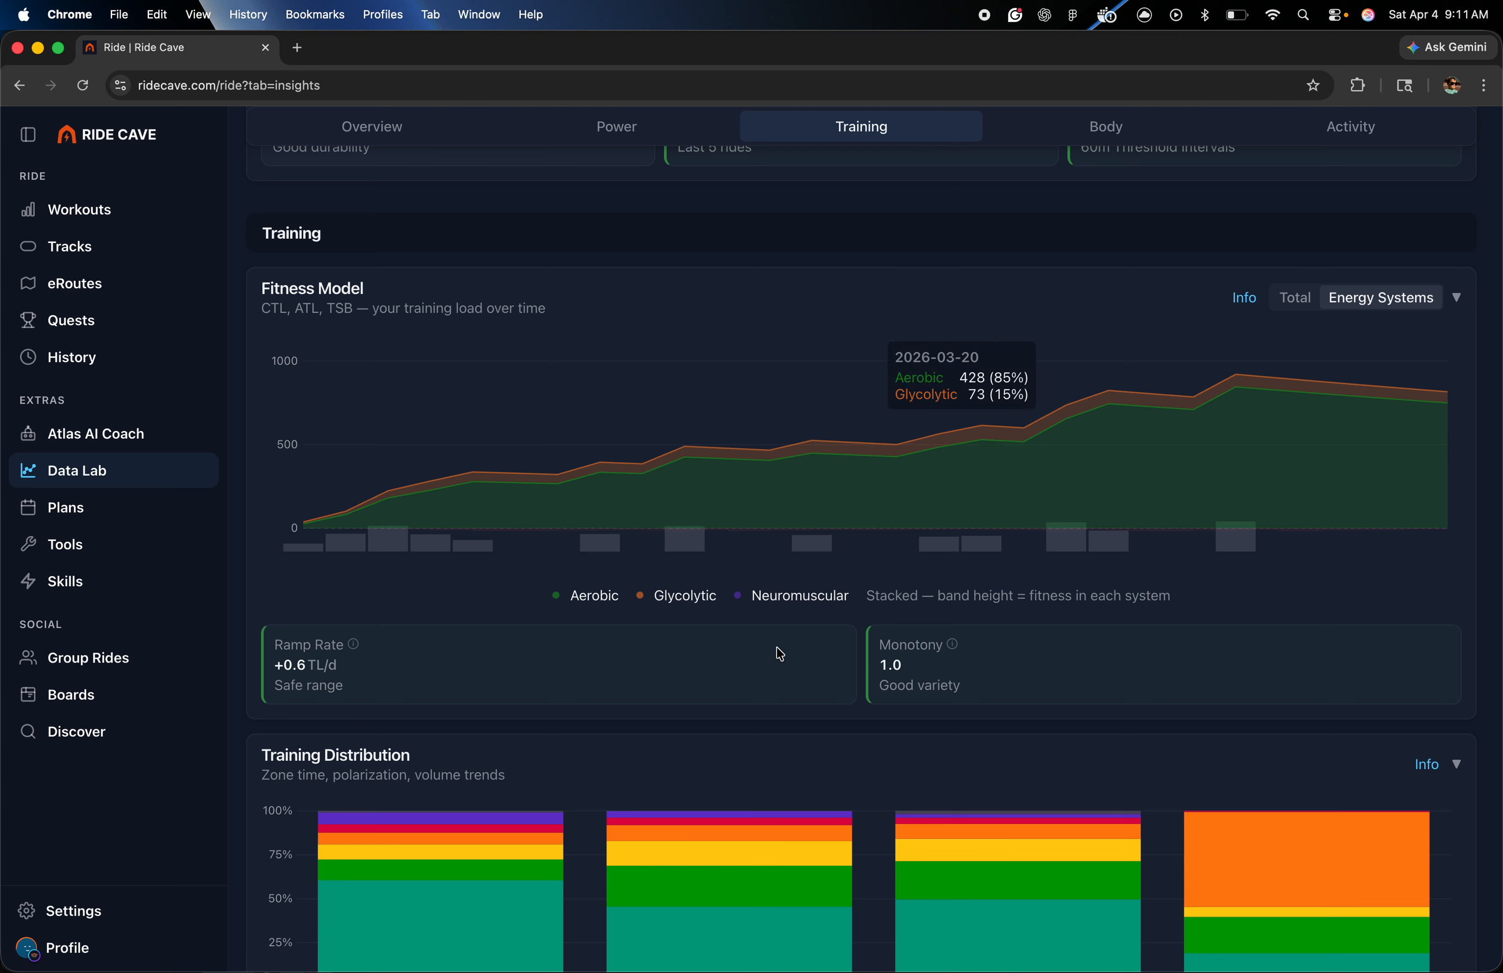
- Examine the weekly zone breakdown in Training Distribution with its Polarization, Sweet Spot and Volume Ramp figures
scroll(763, 684, down, 6)
scroll(763, 685, down, 2)
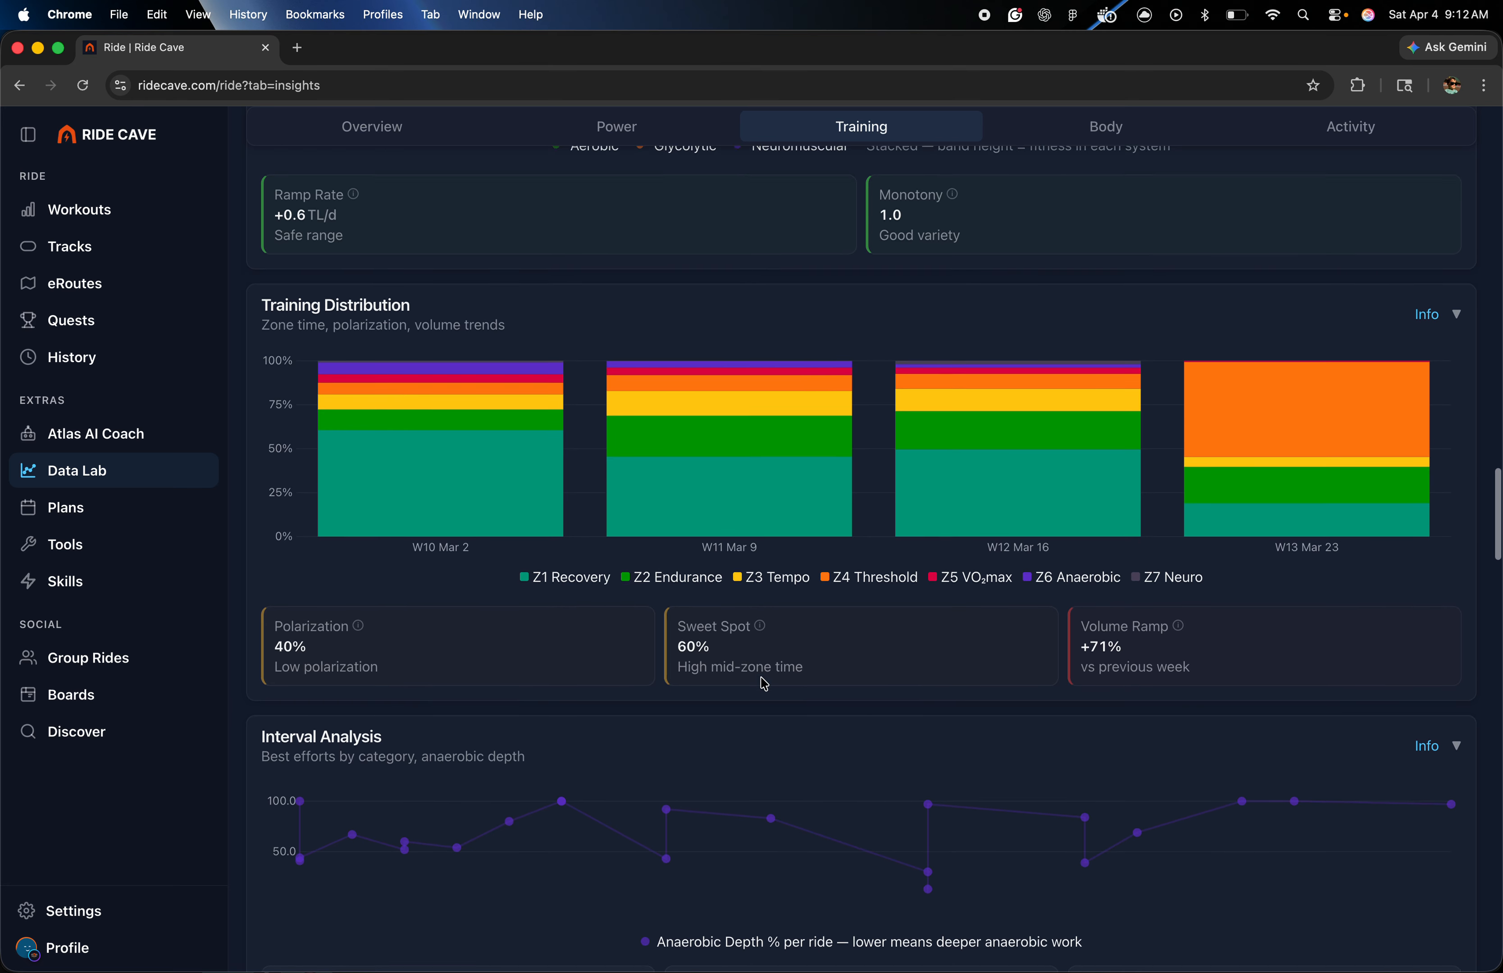
scroll(762, 684, down, 1)
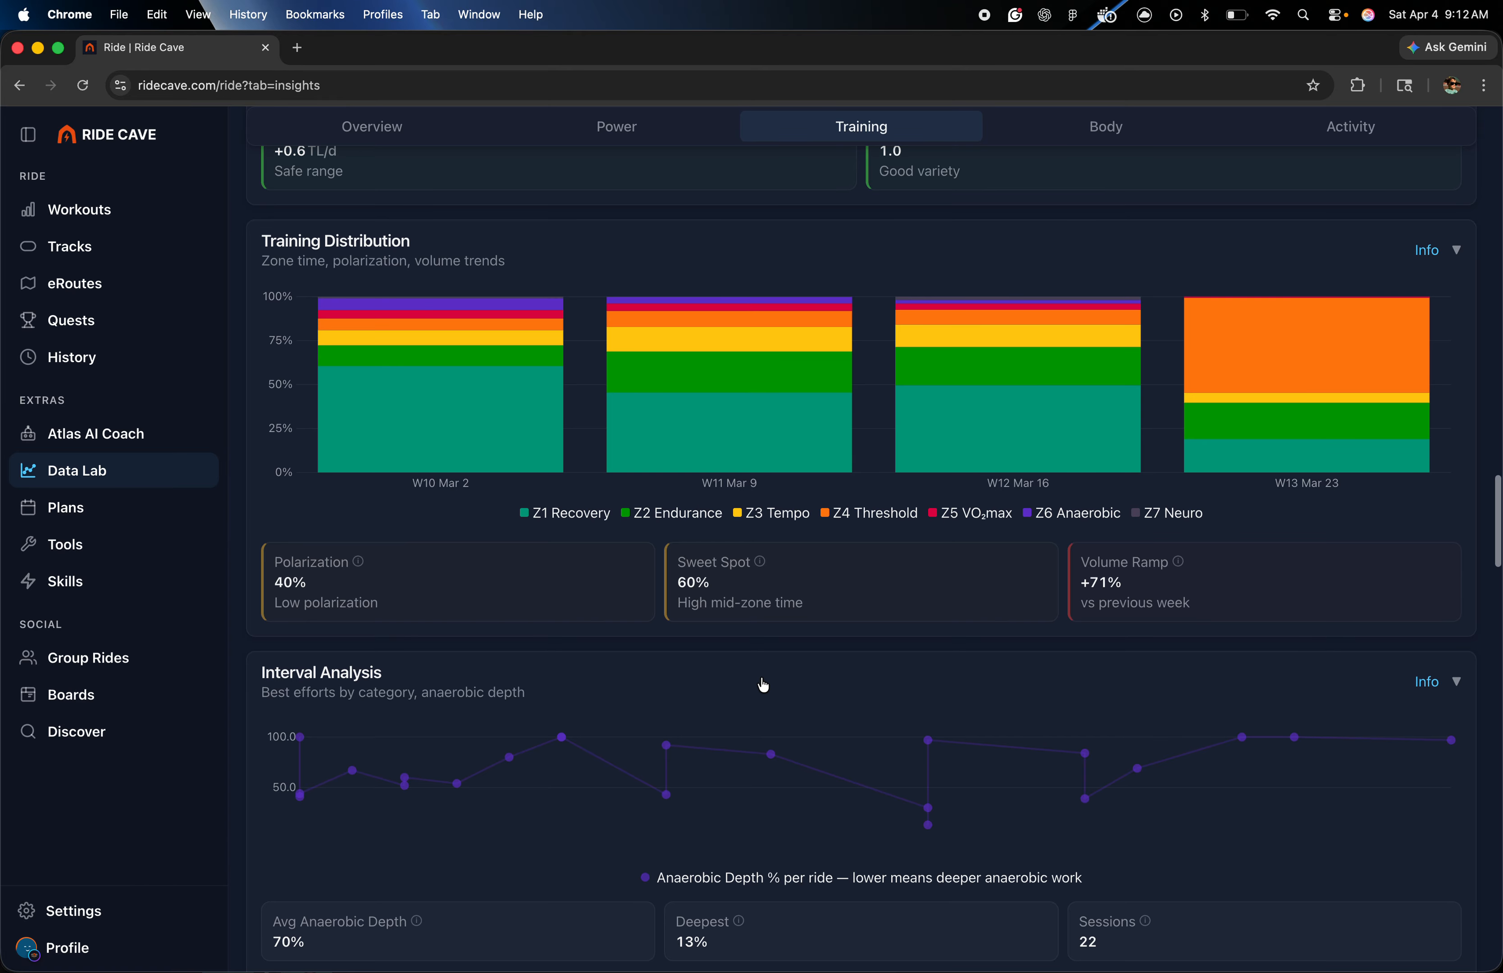
scroll(763, 686, down, 1)
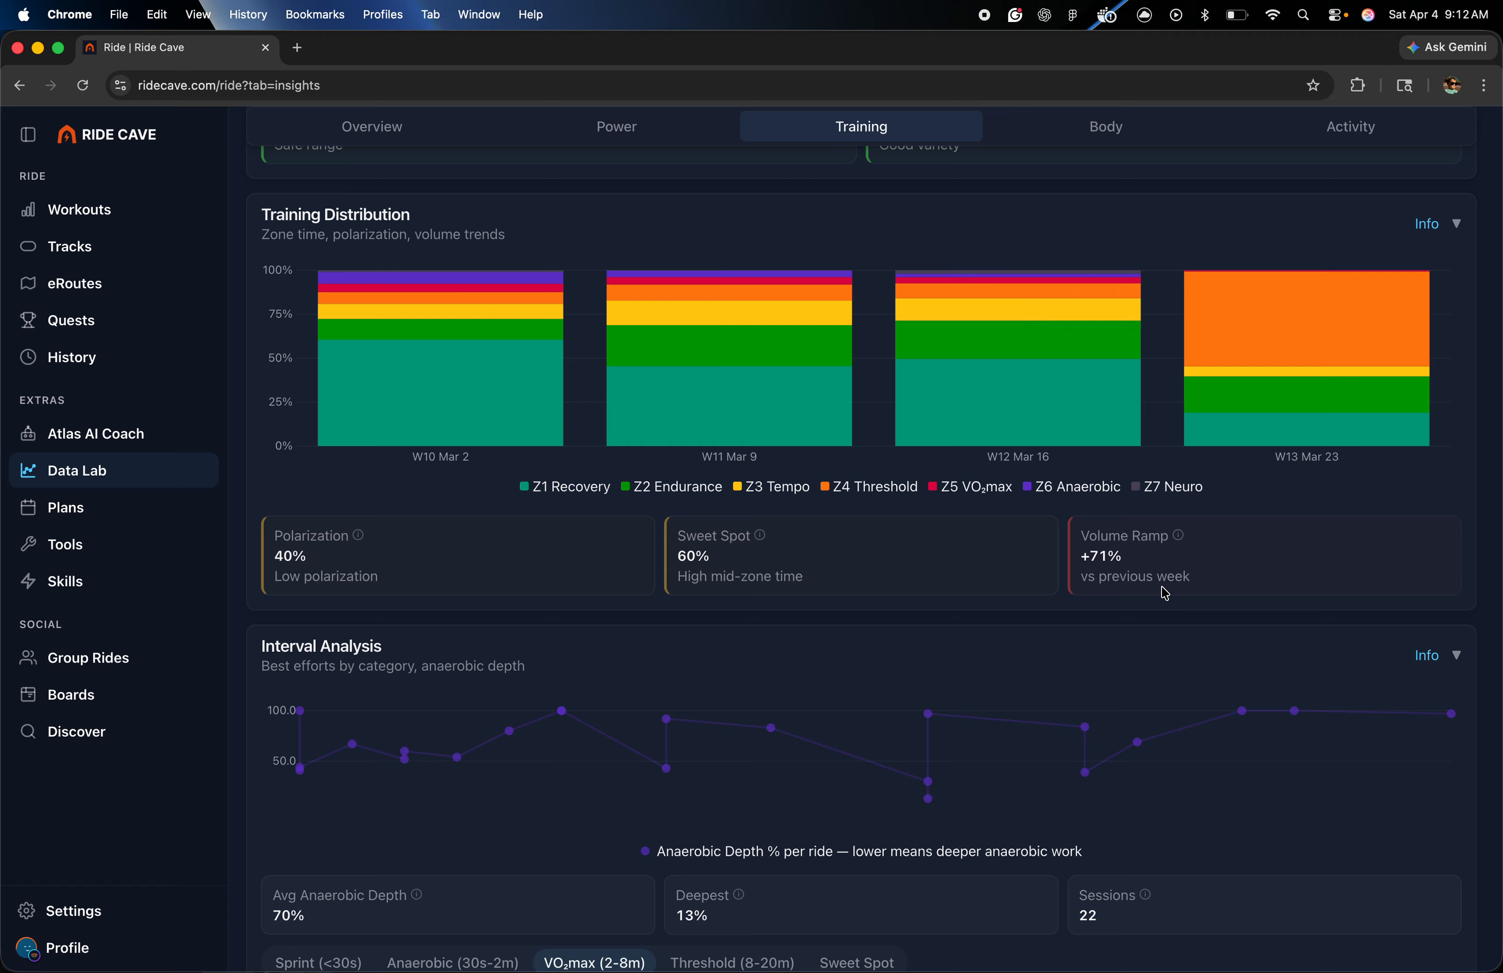
- Review the Interval Analysis section's anaerobic depth chart and its VO₂max (2-8m) best efforts
scroll(1171, 595, down, 1)
scroll(1171, 595, down, 5)
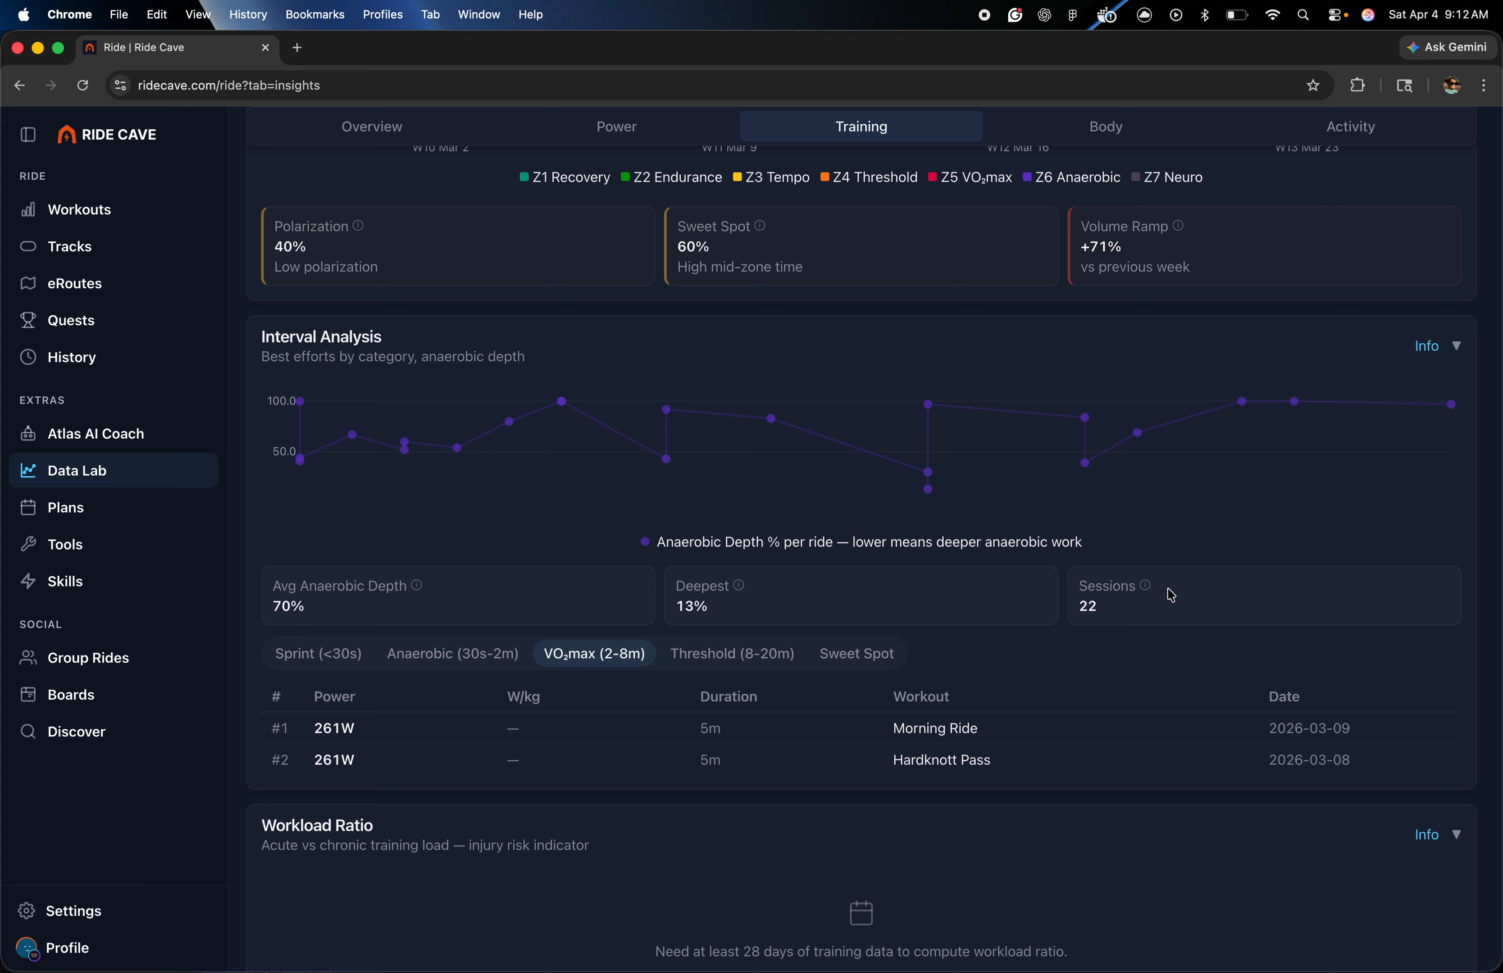
scroll(1171, 595, down, 5)
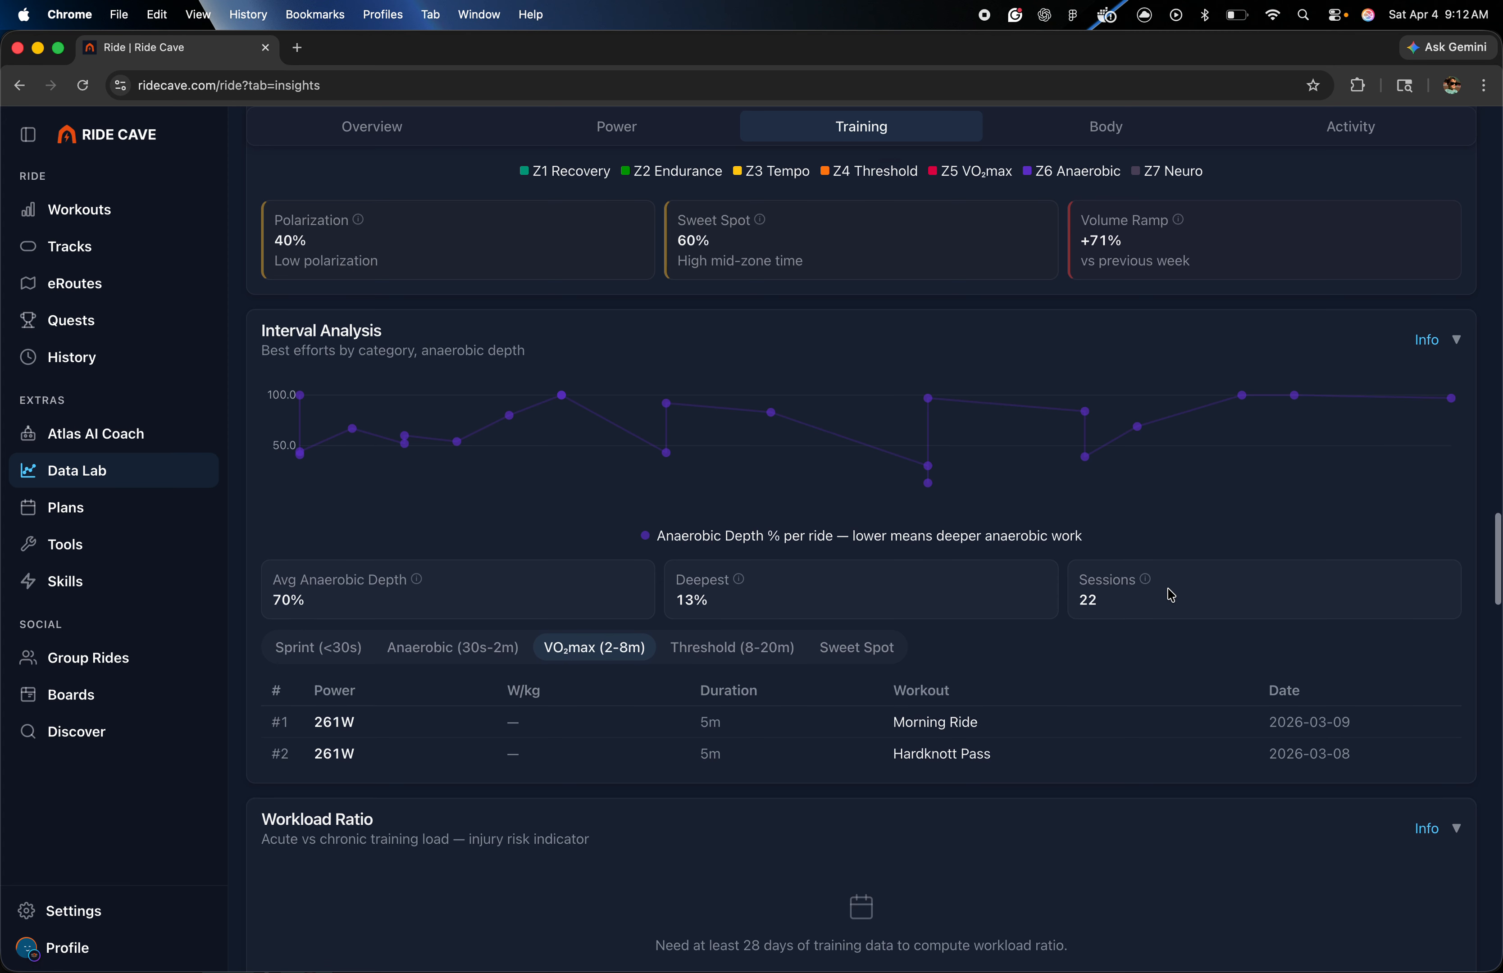
- Check the Workload Ratio section and inspect individual rides' variability index on the Pacing Consistency chart
scroll(1171, 596, down, 4)
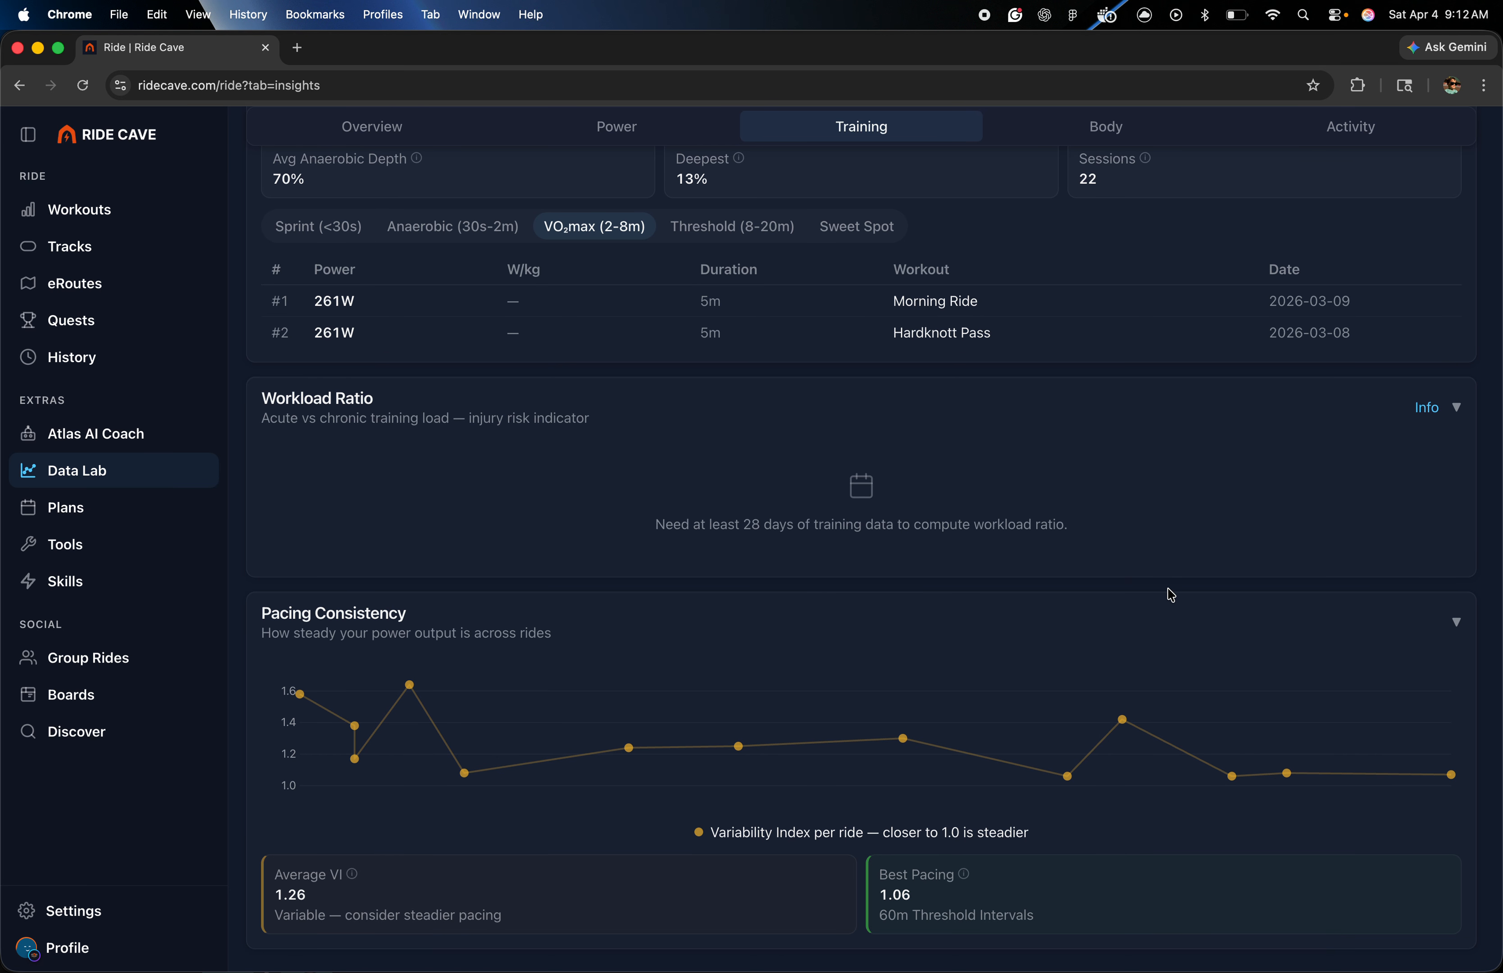
scroll(1171, 595, down, 4)
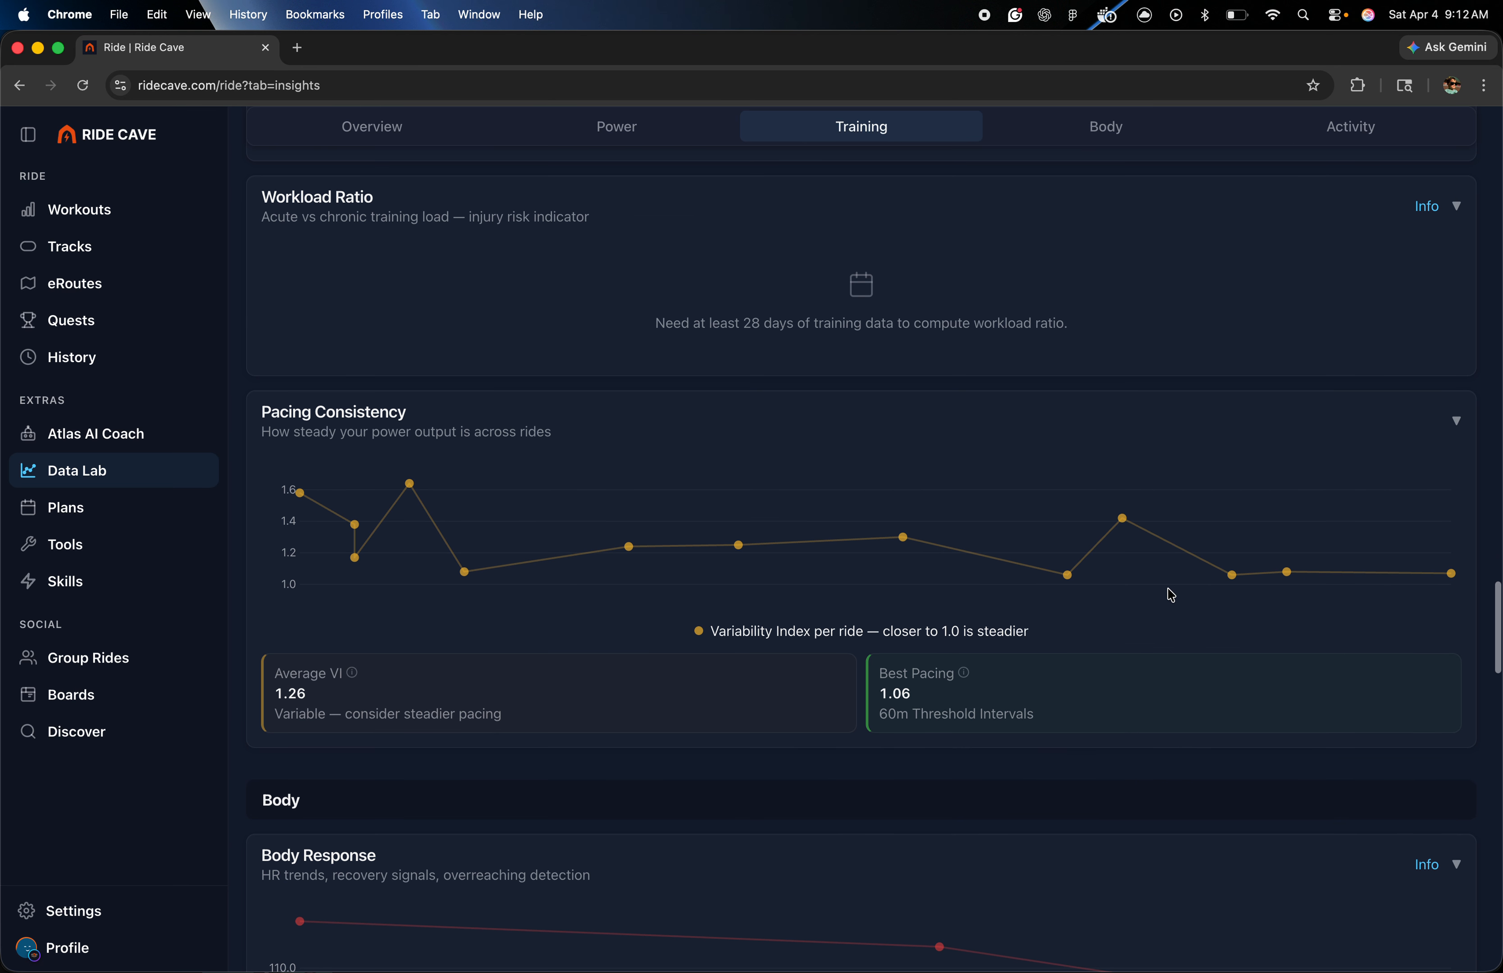
mouse_move(1080, 559)
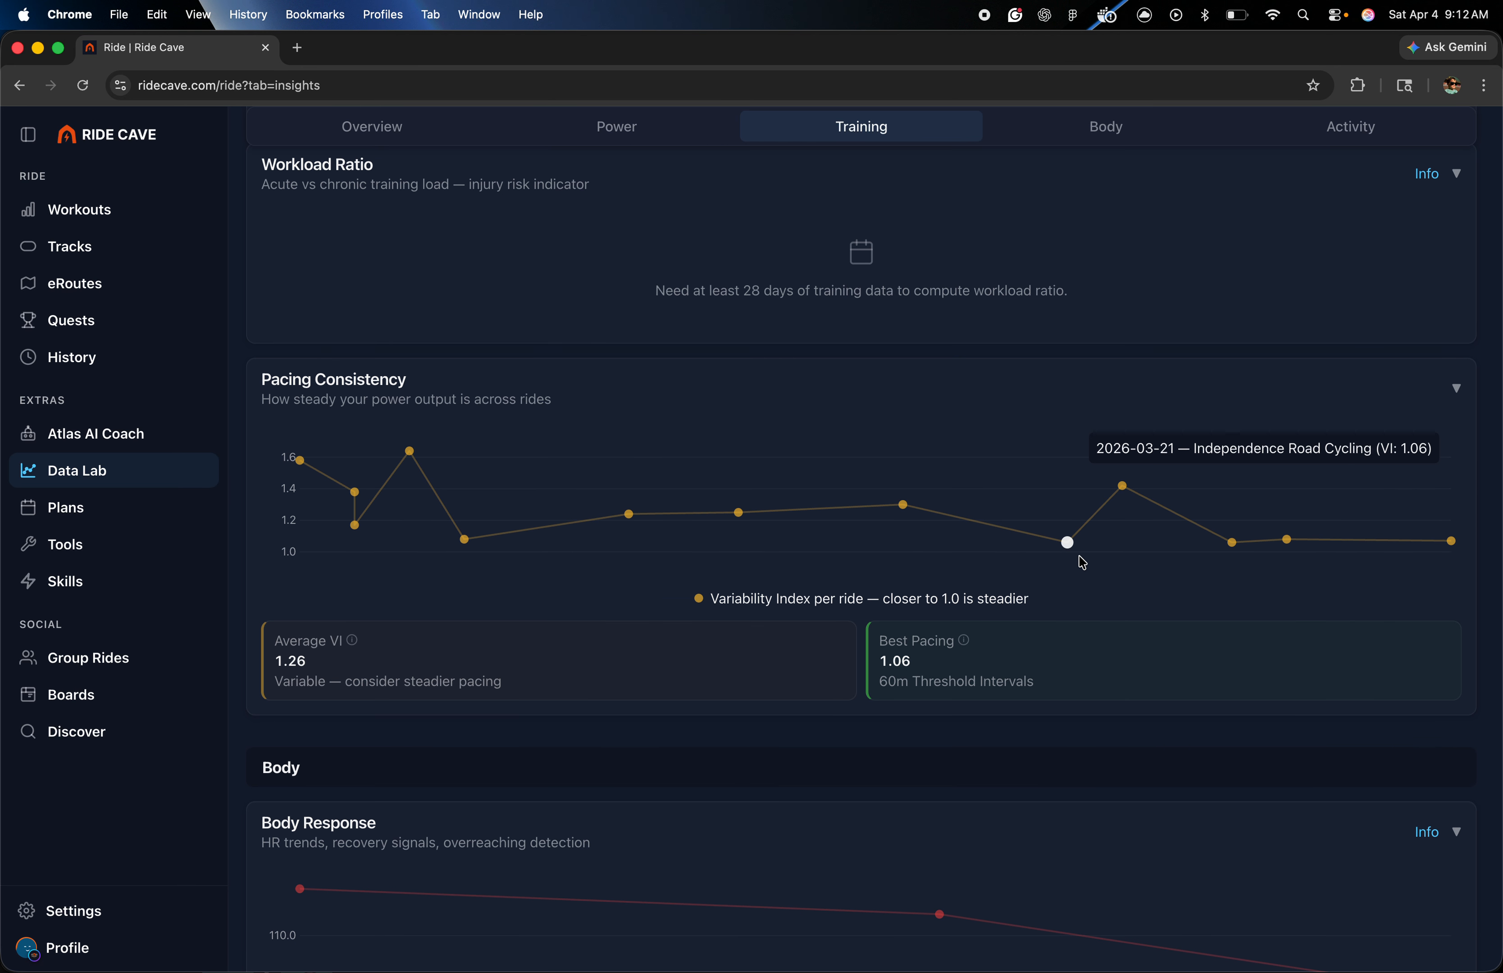
mouse_move(867, 490)
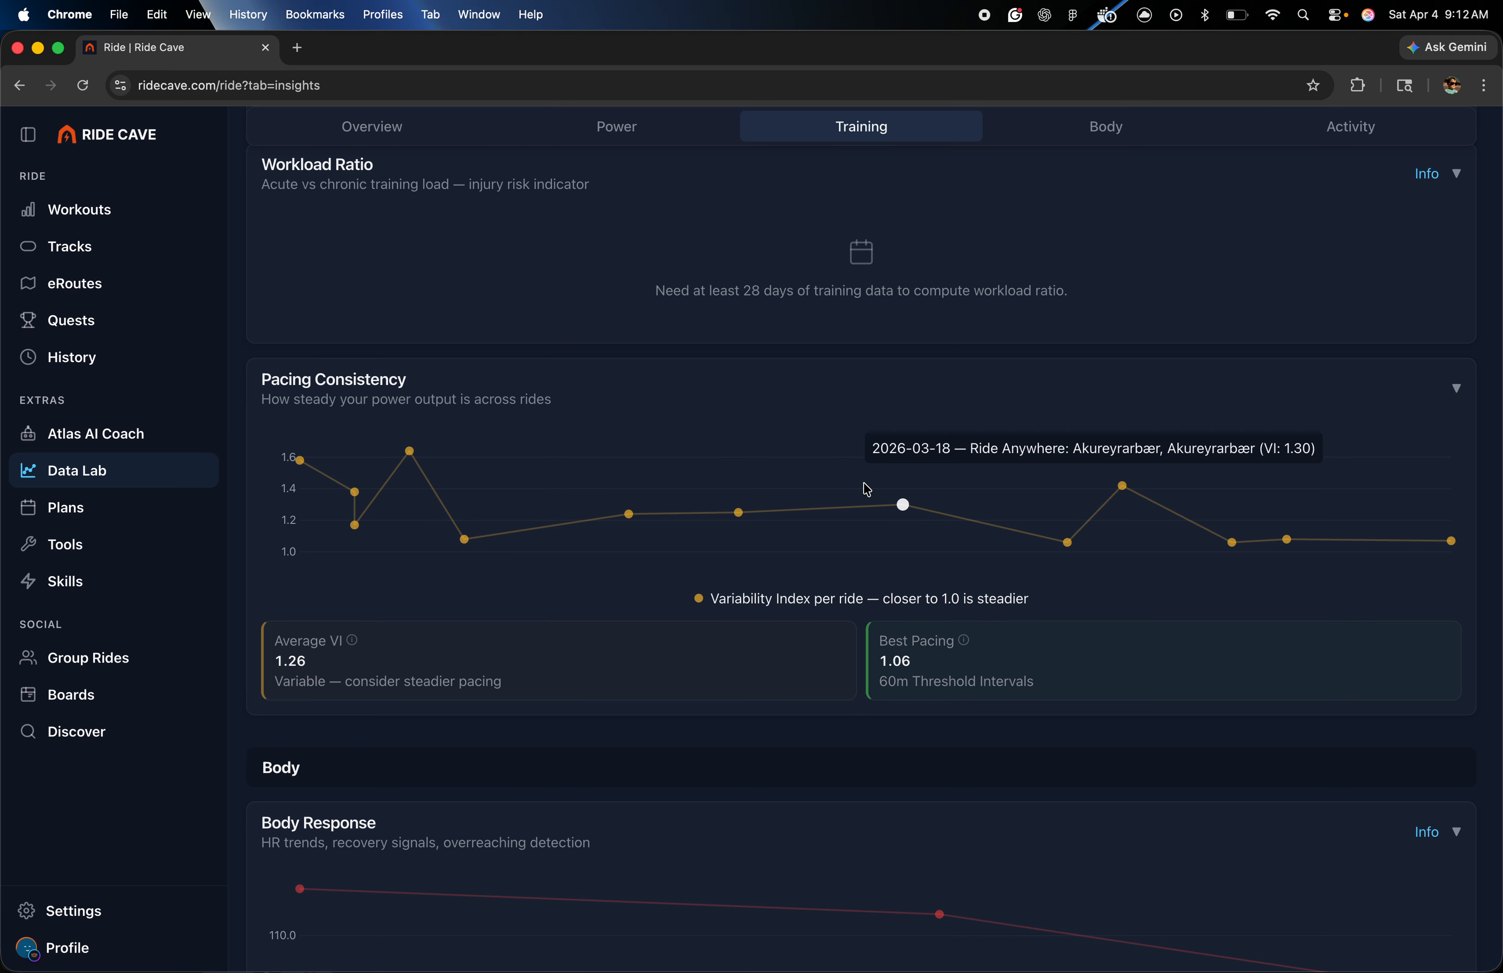
- Compare the variability index of further rides across the Pacing Consistency chart, from the earliest rides to the later ones
mouse_move(775, 506)
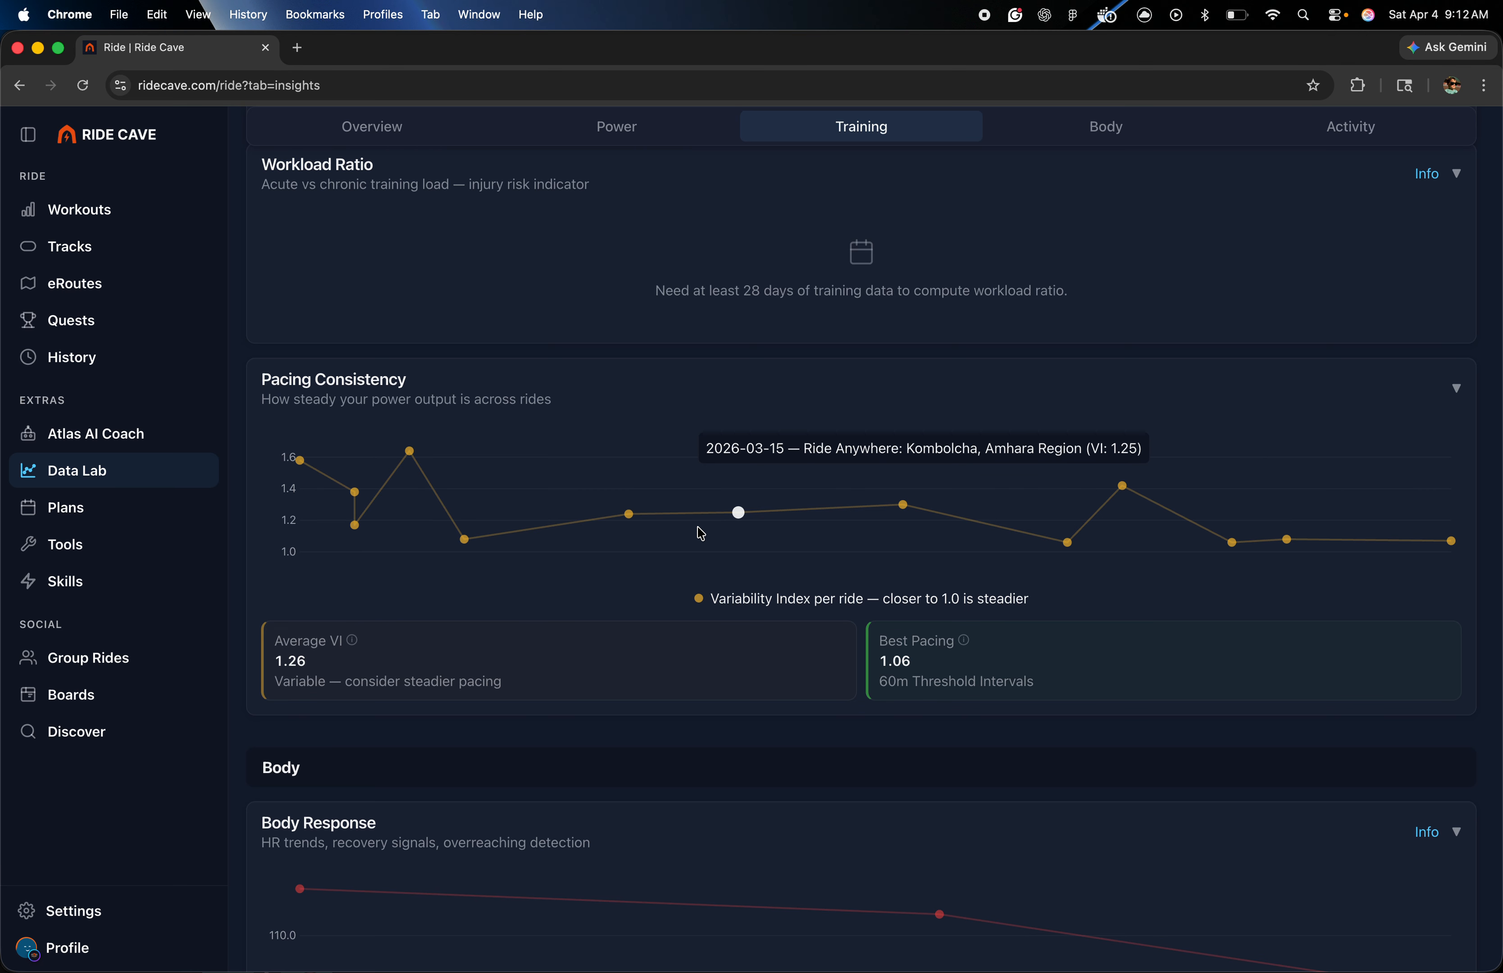
scroll(700, 534, down, 2)
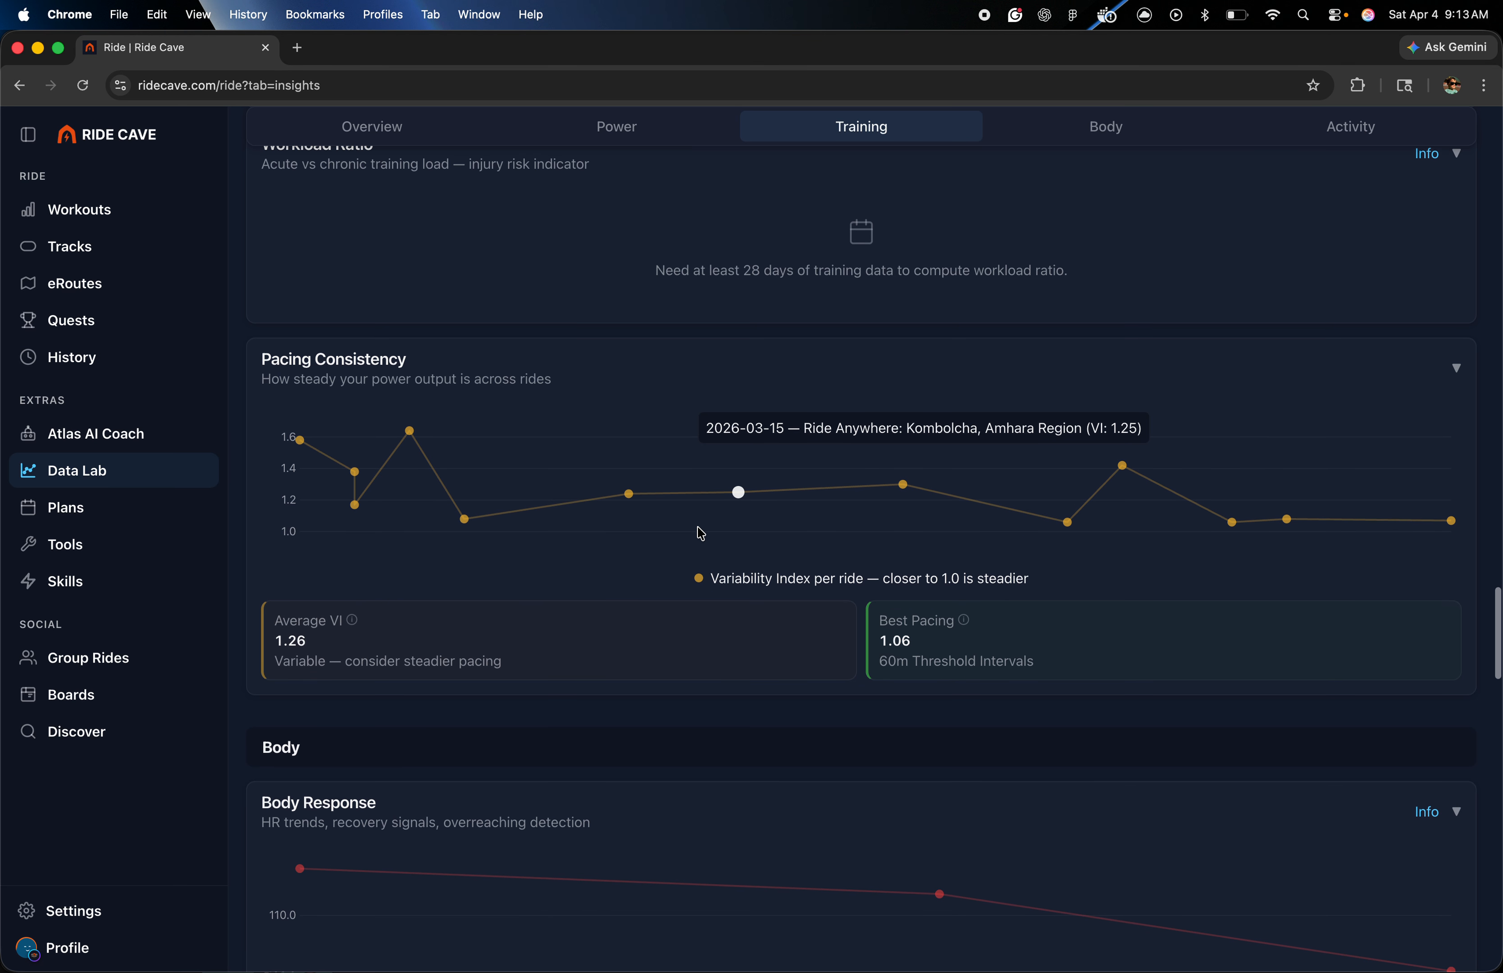
mouse_move(309, 512)
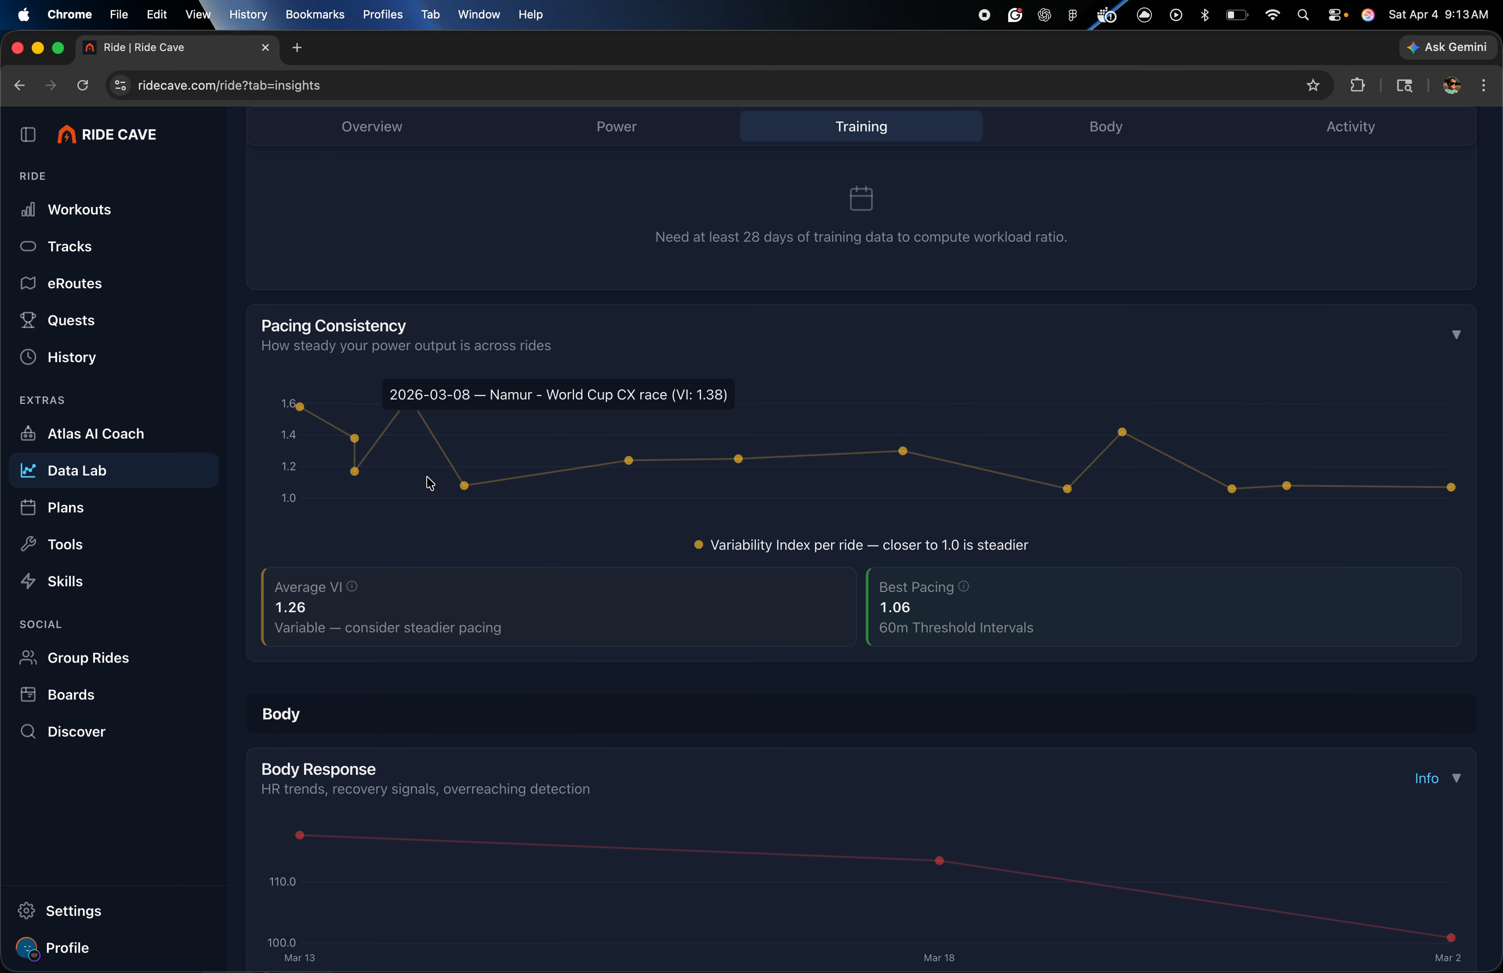
mouse_move(1037, 516)
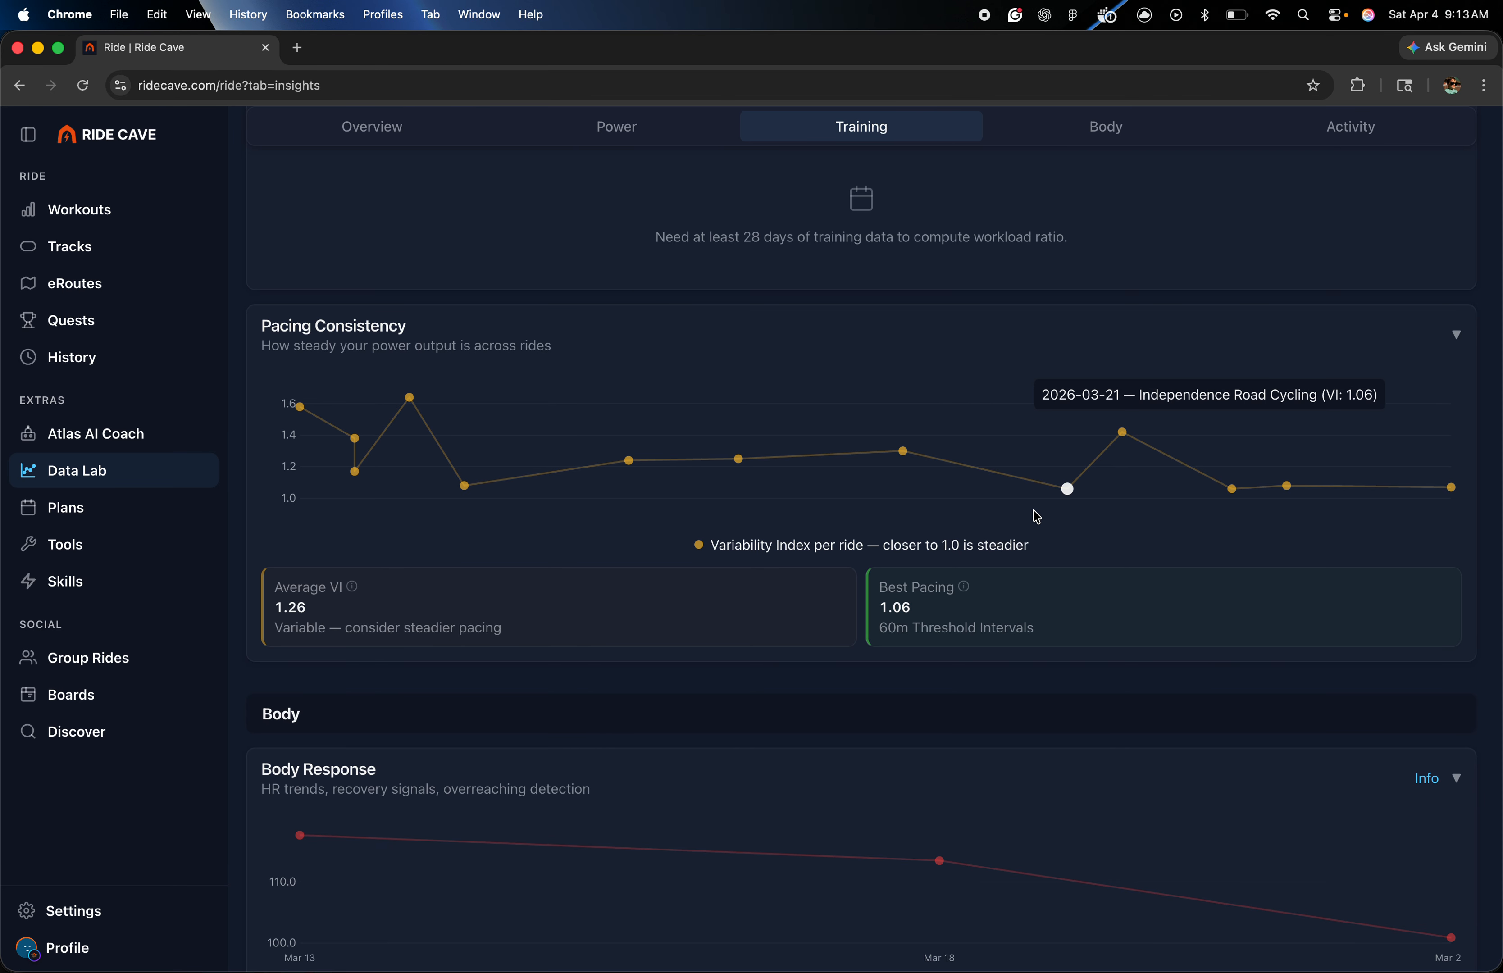
- Review the Body section's Body Response, Heart Rate Zones and Efficiency & Economy analyses
scroll(1037, 517, down, 5)
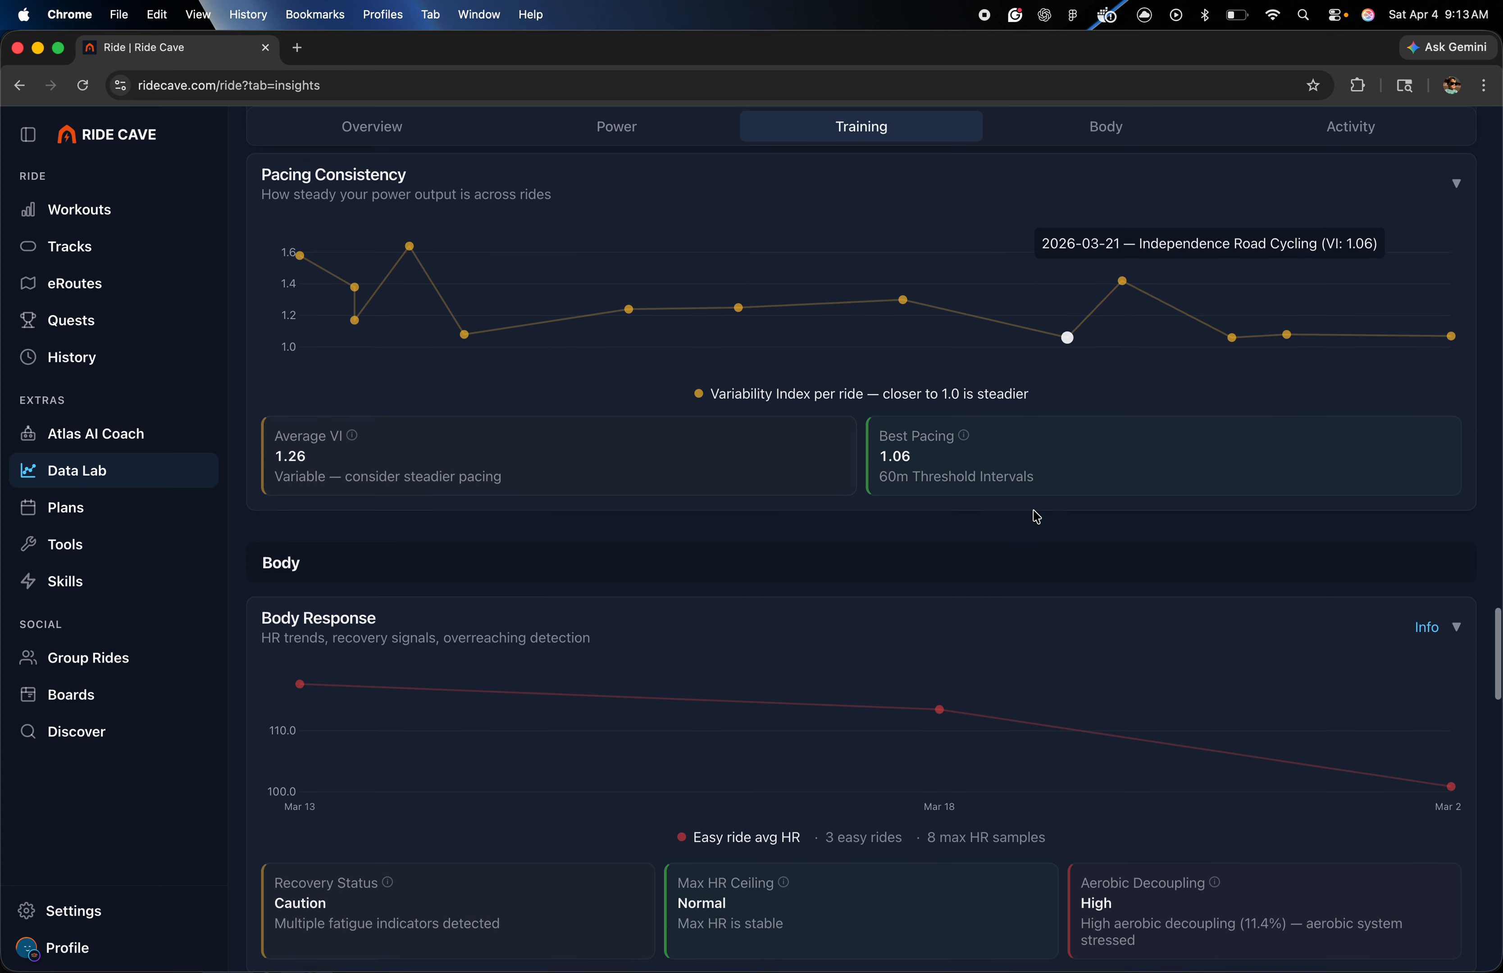
scroll(1037, 517, down, 7)
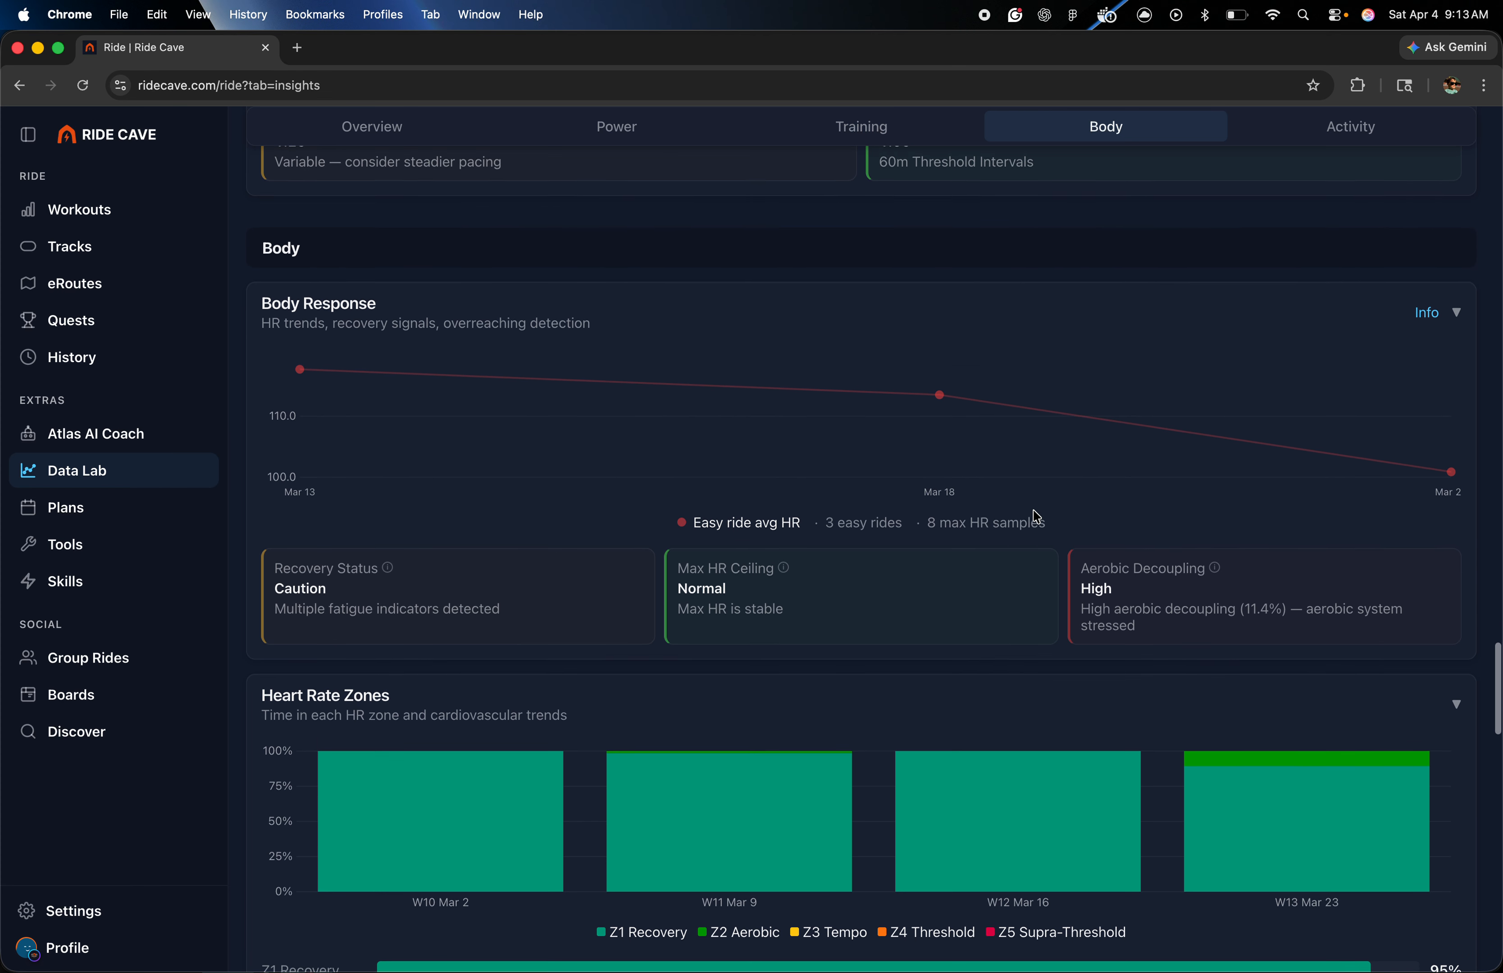
scroll(1036, 516, down, 7)
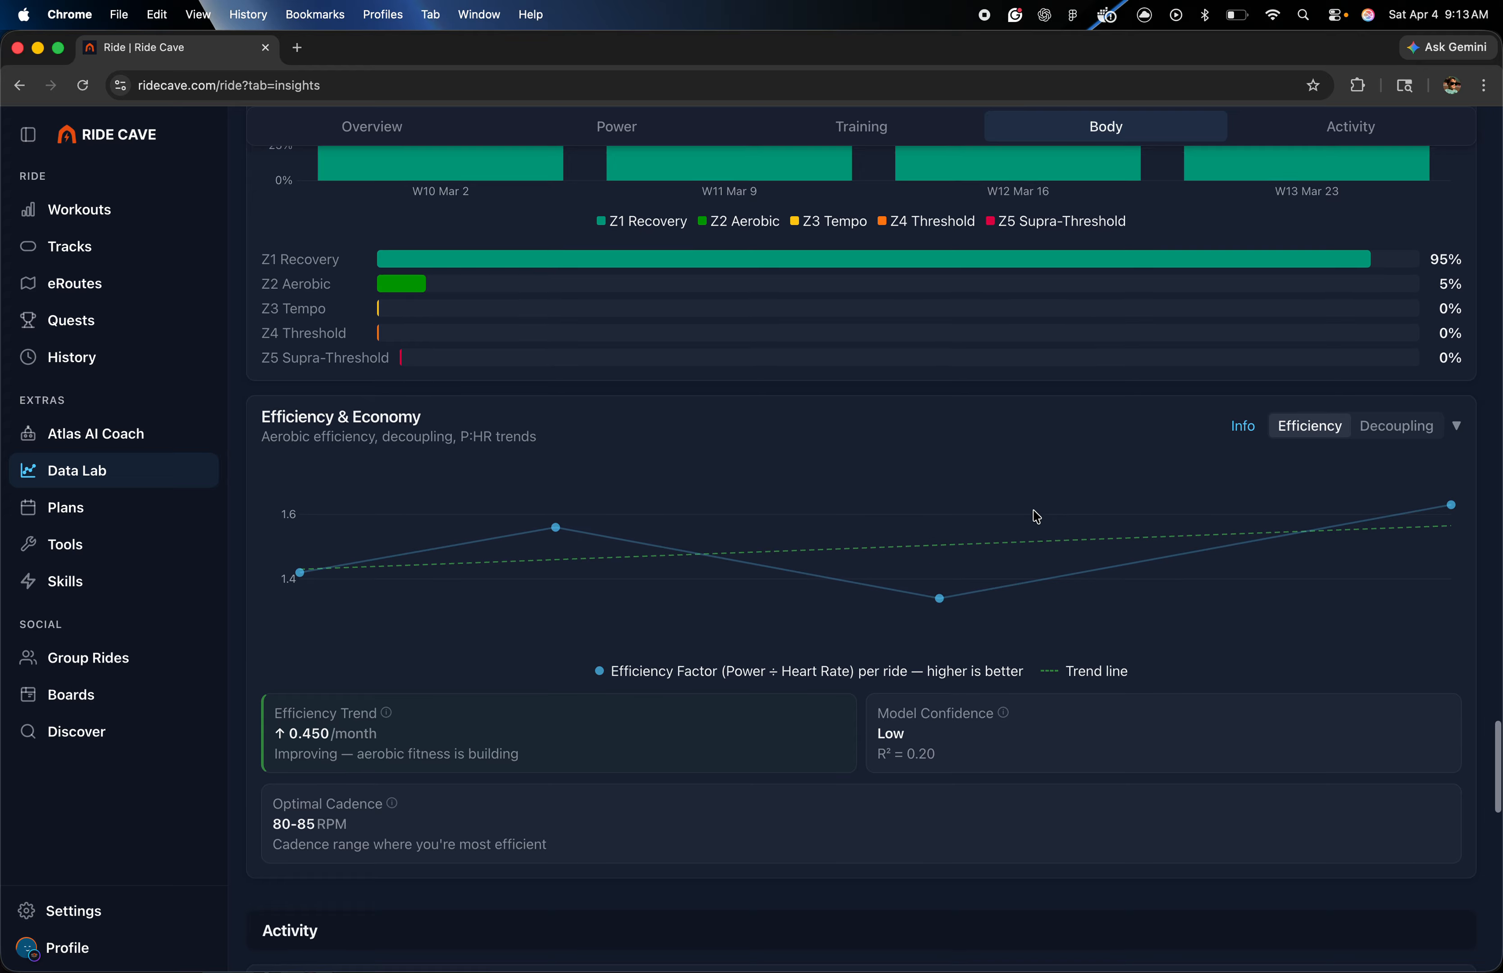
- Review the Activity section's Activity Calendar, Time of Day and Route & Climbing analyses
scroll(1036, 517, down, 5)
scroll(1036, 517, down, 6)
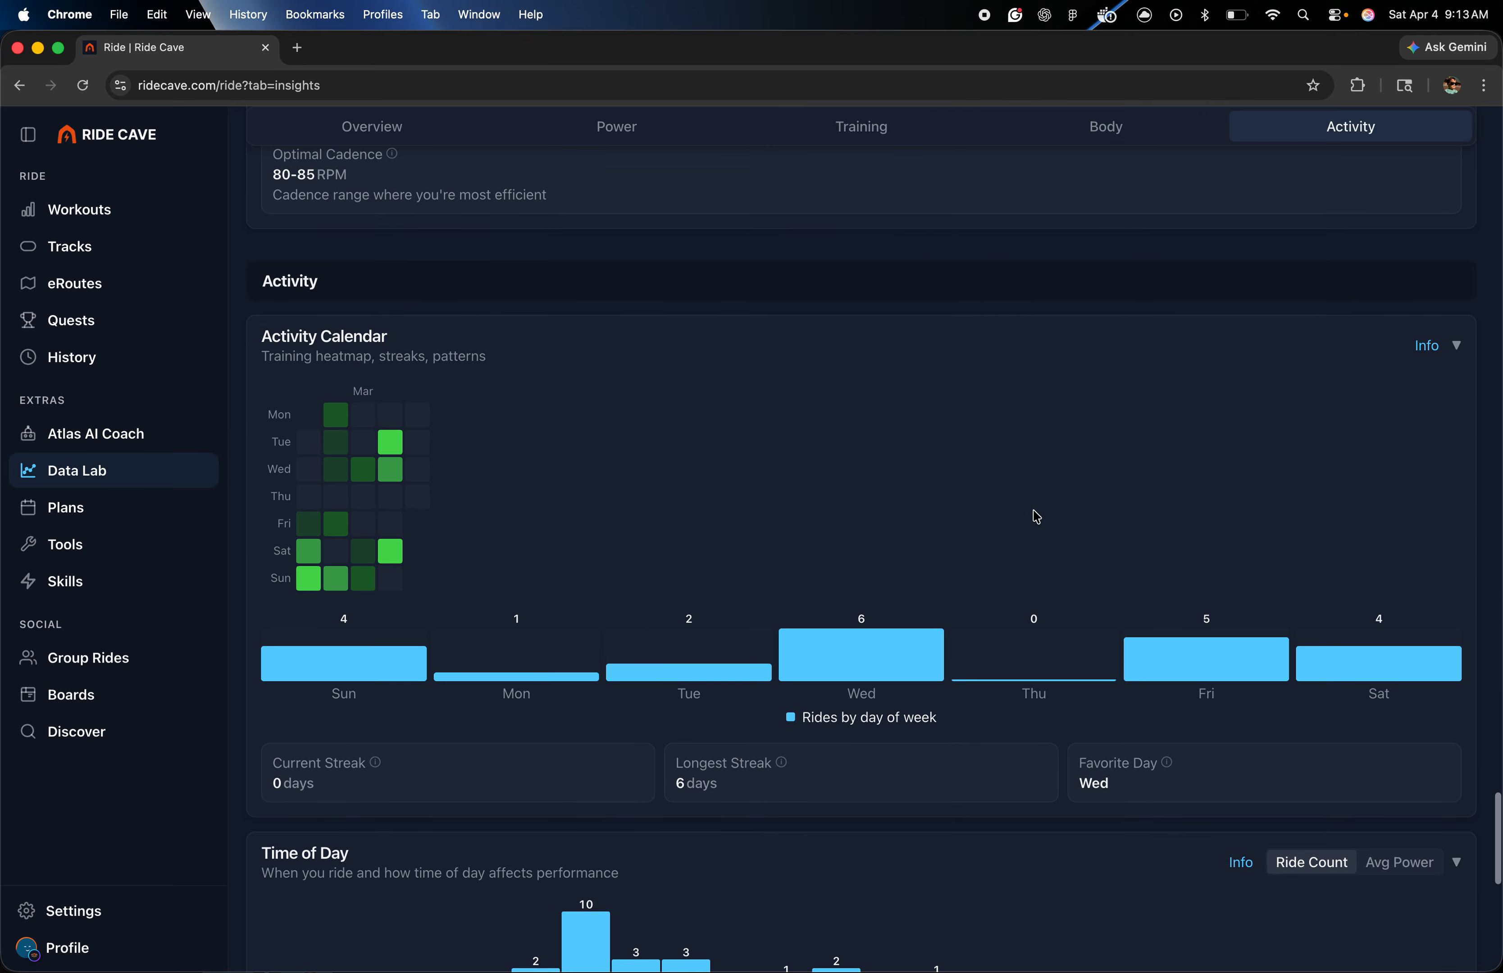
scroll(1036, 517, down, 8)
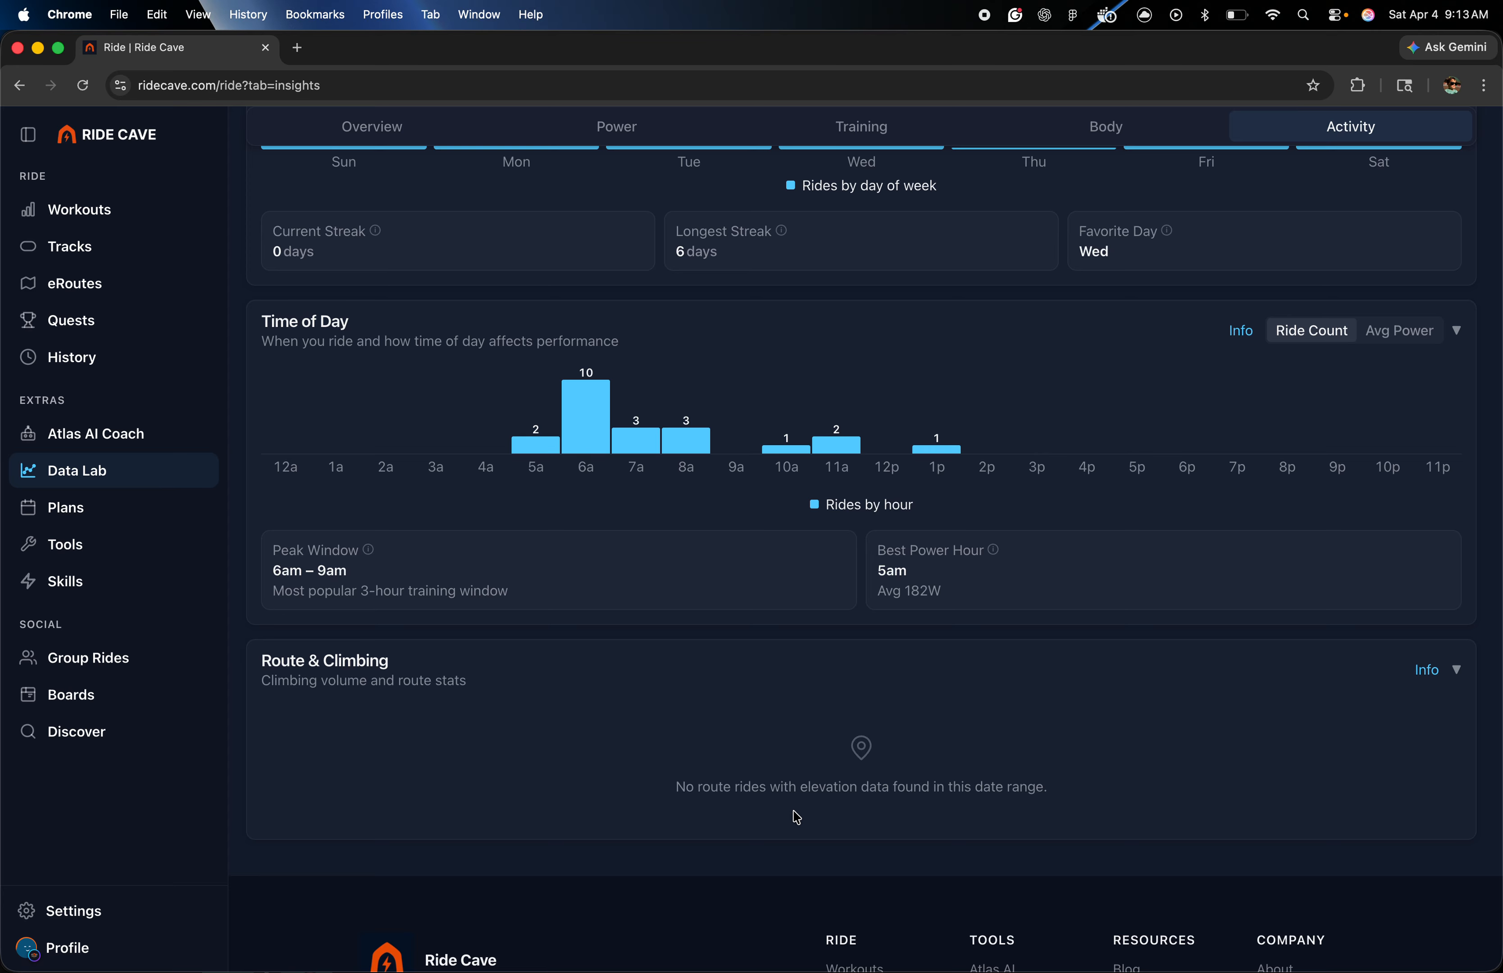
- Return to the Data Lab report list and generate a new custom report covering the Last 30 Days
scroll(812, 781, up, 20)
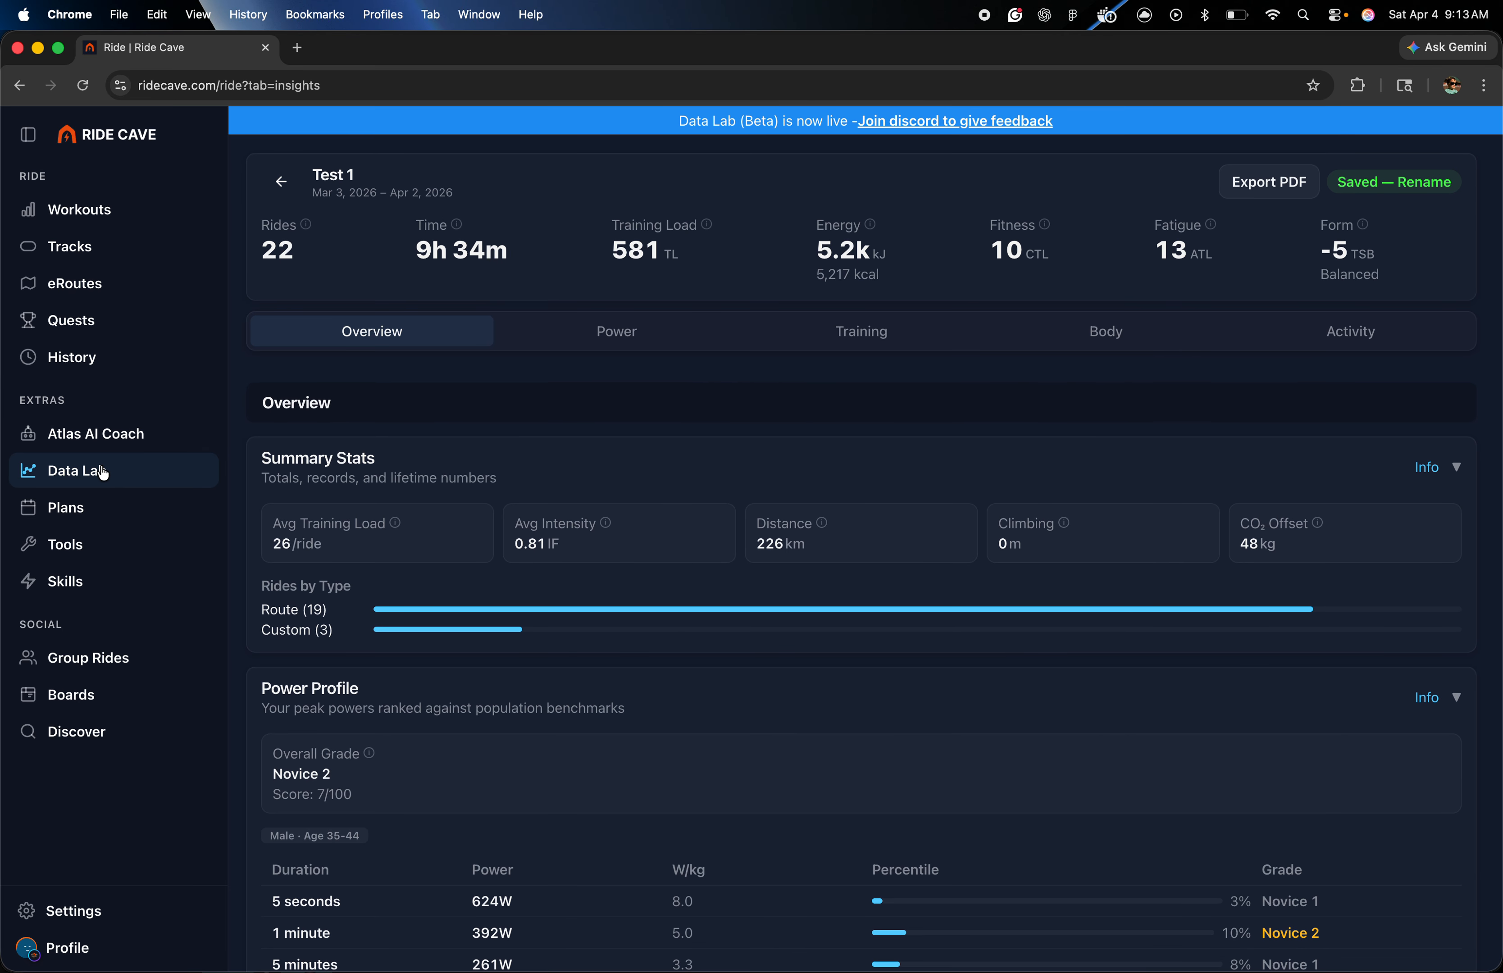
click(284, 182)
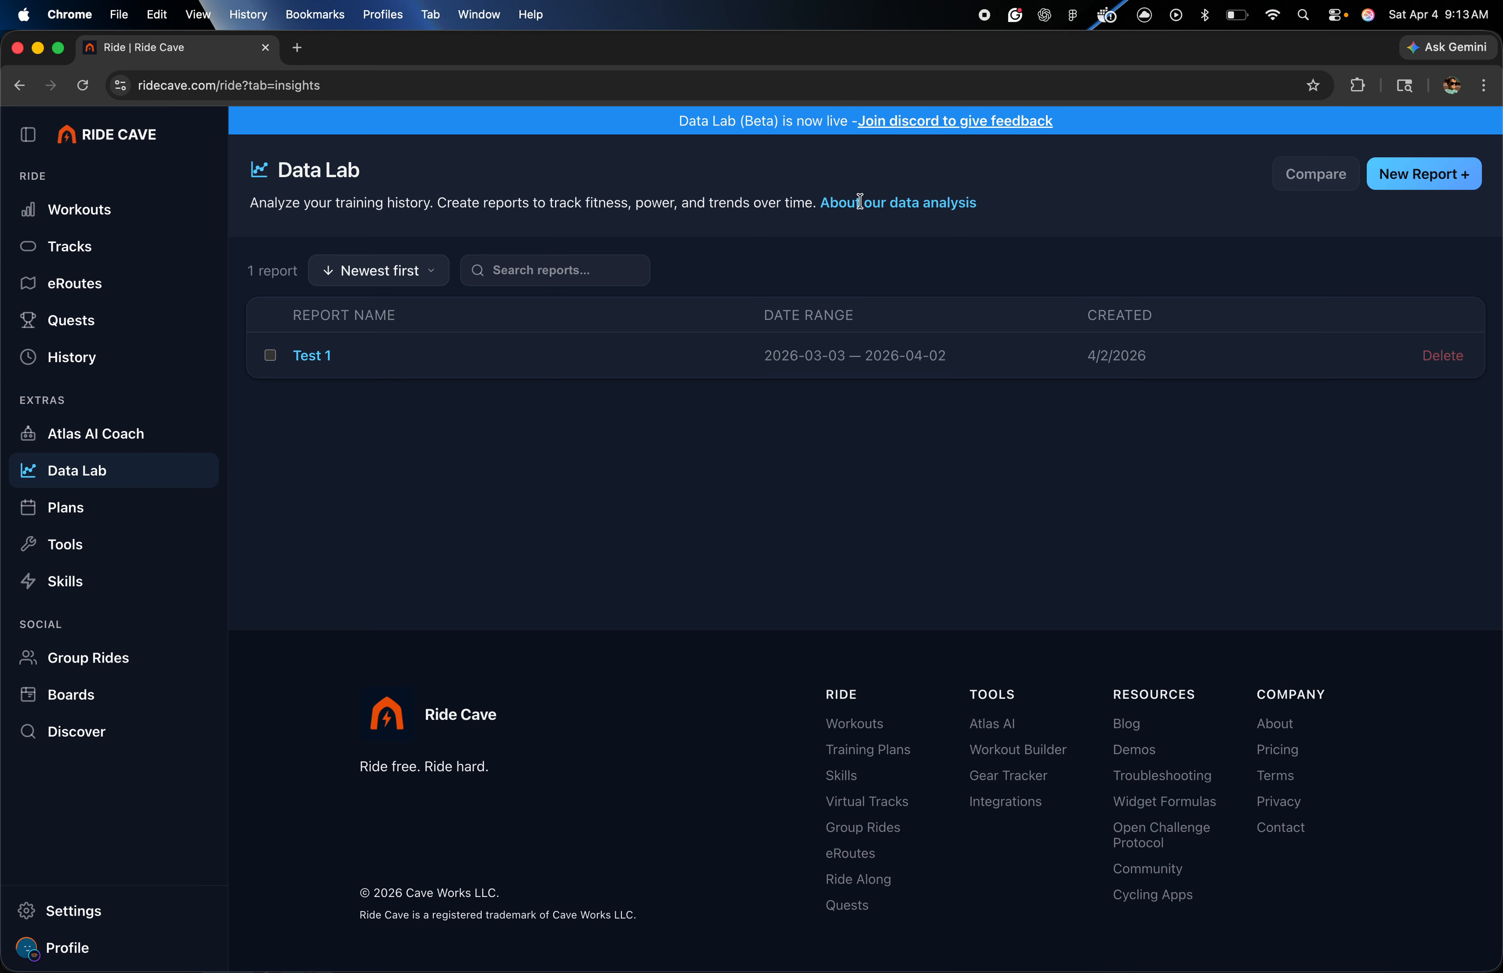
click(1475, 185)
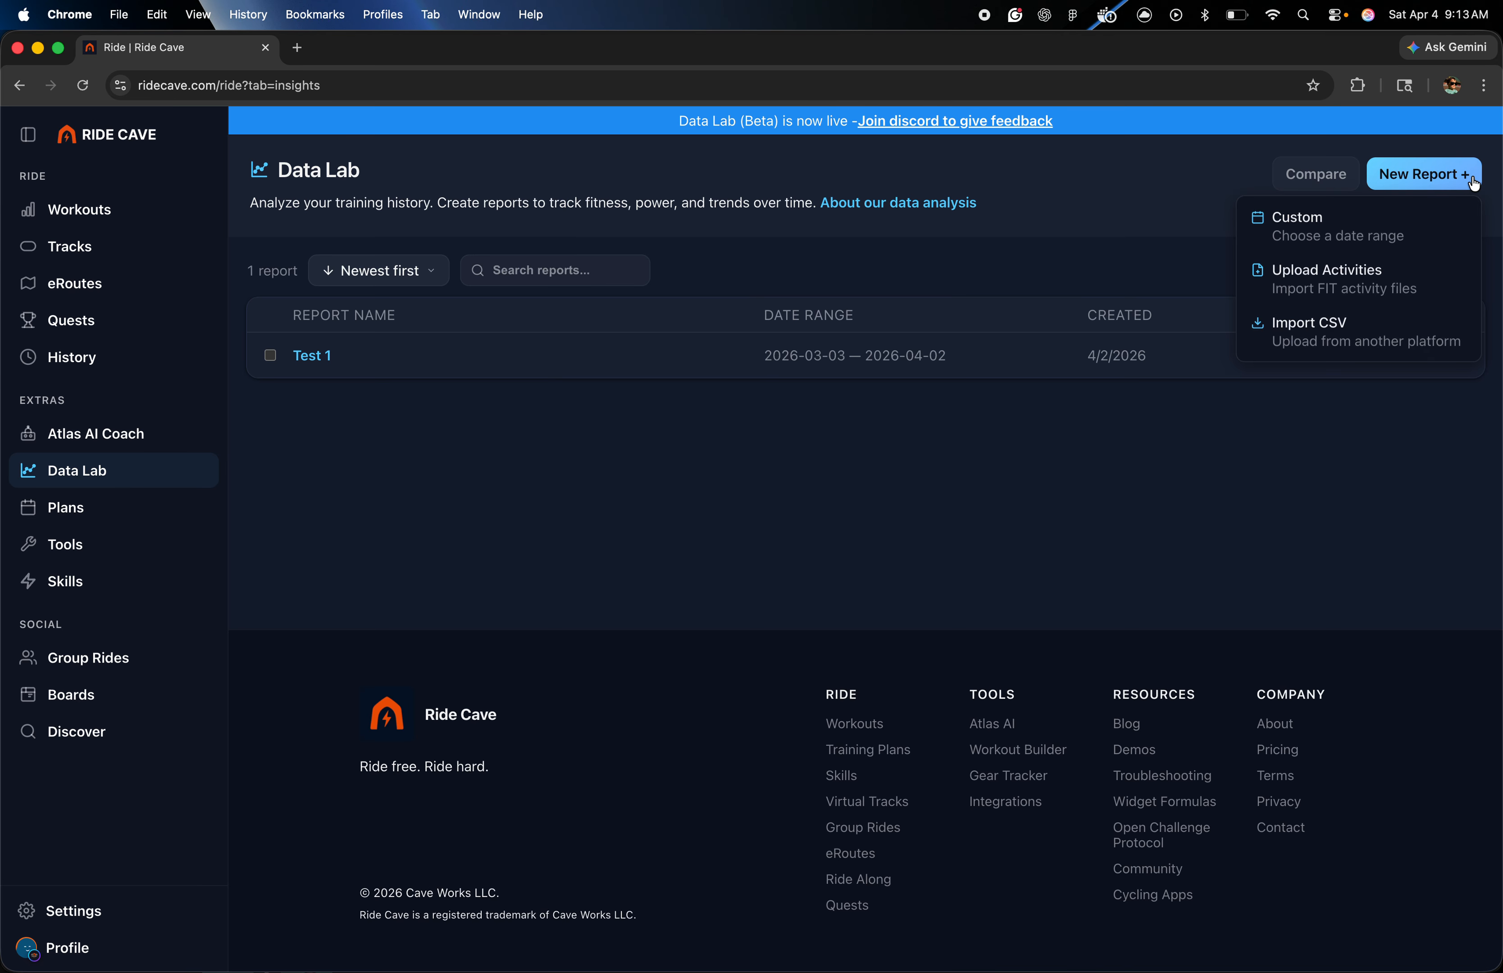
click(1387, 228)
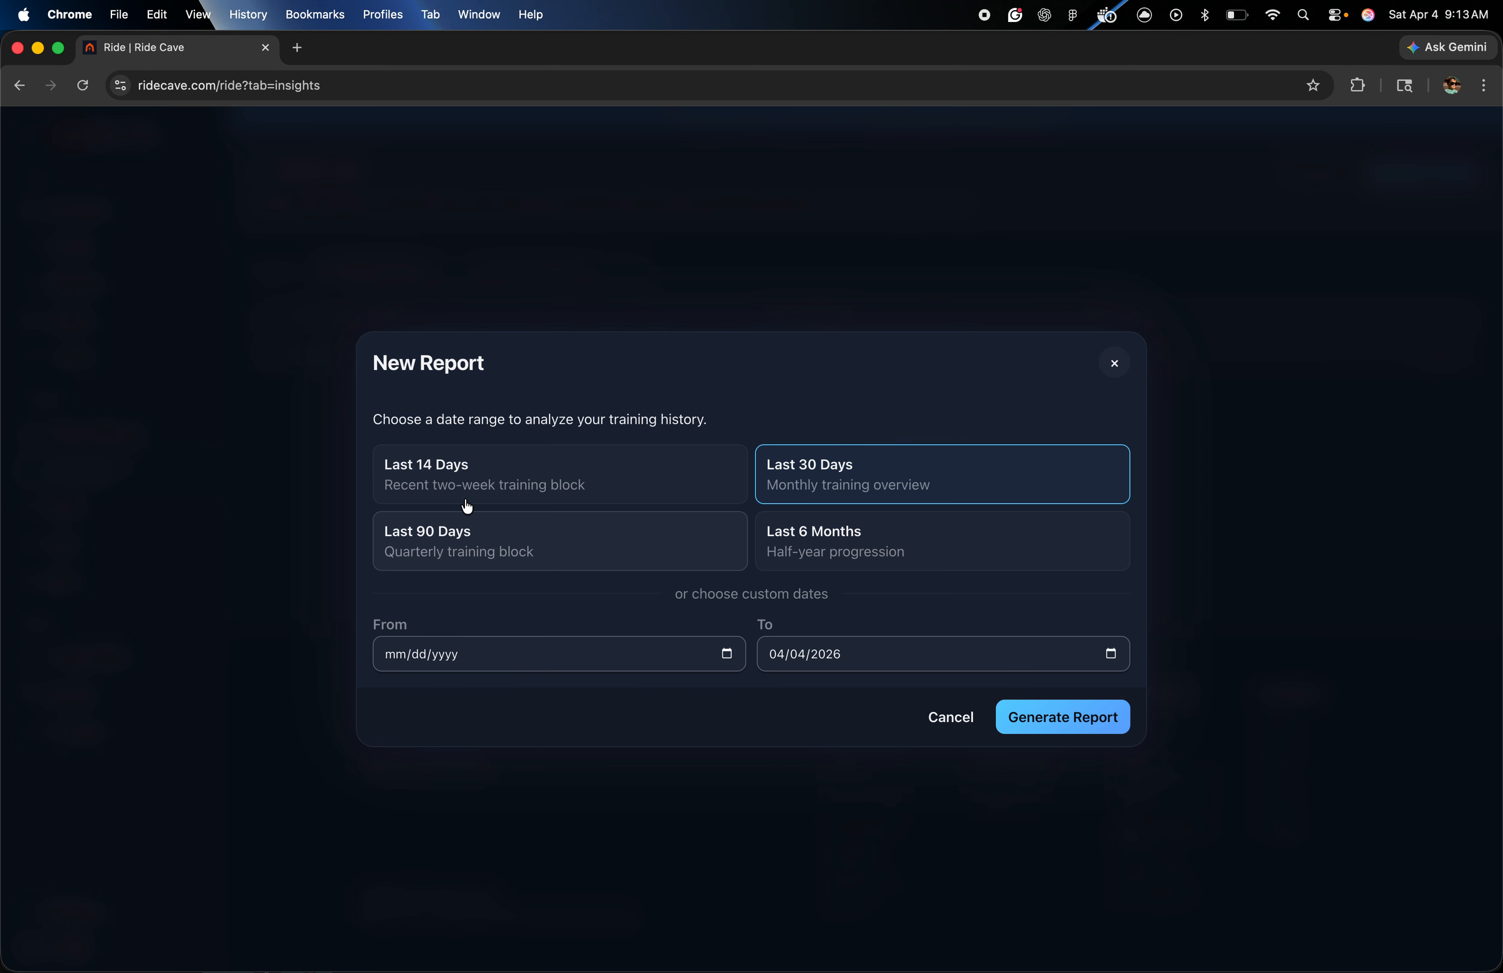
click(890, 500)
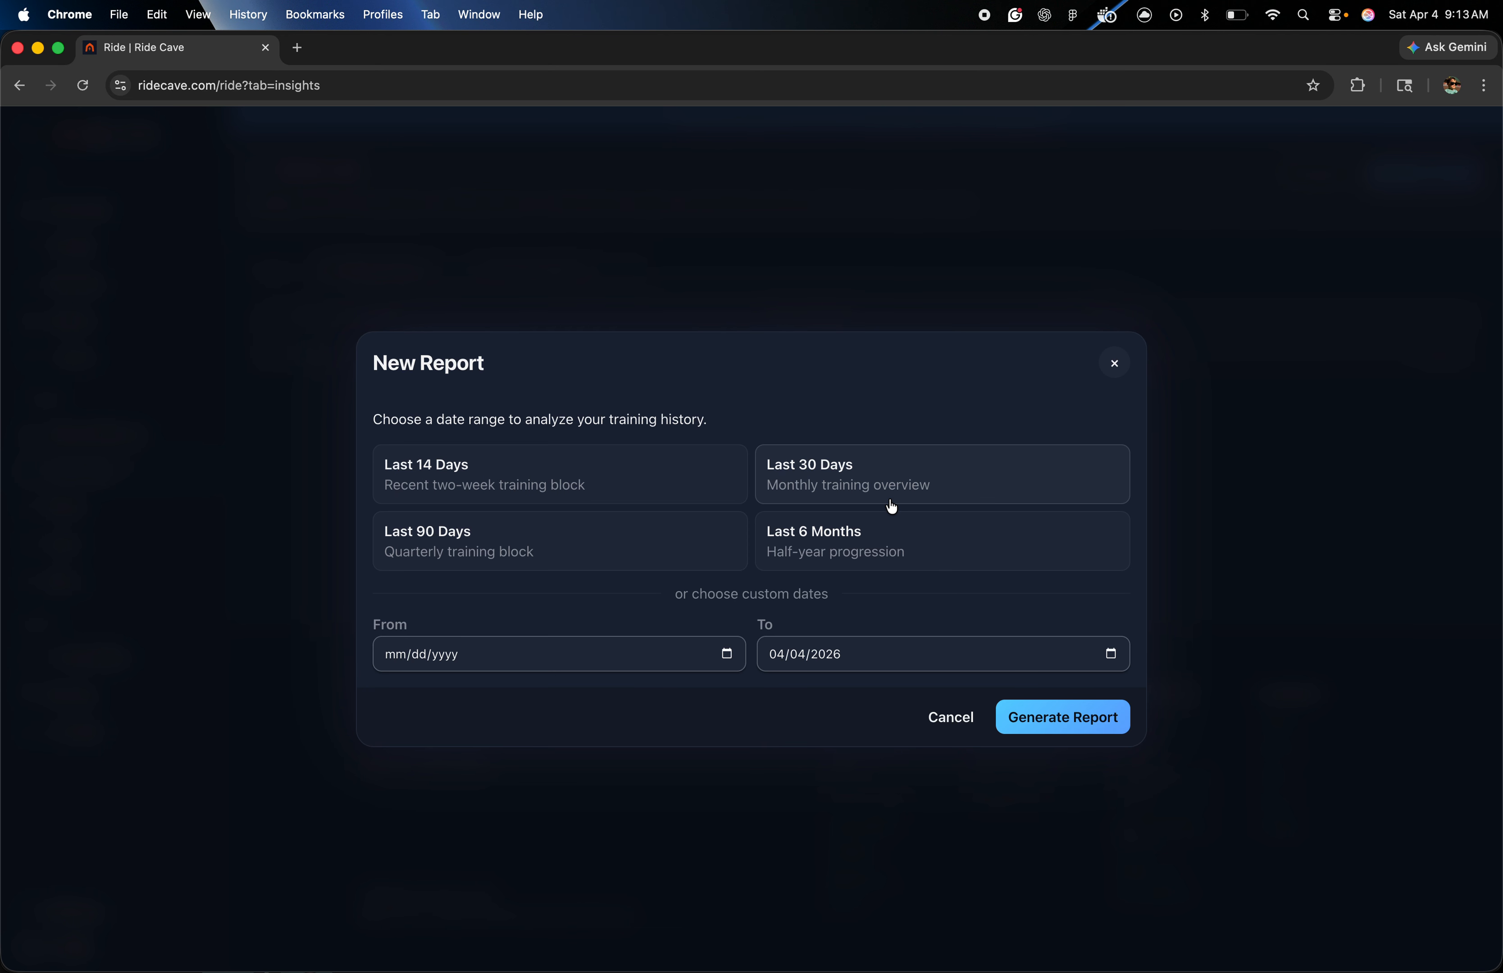
click(891, 502)
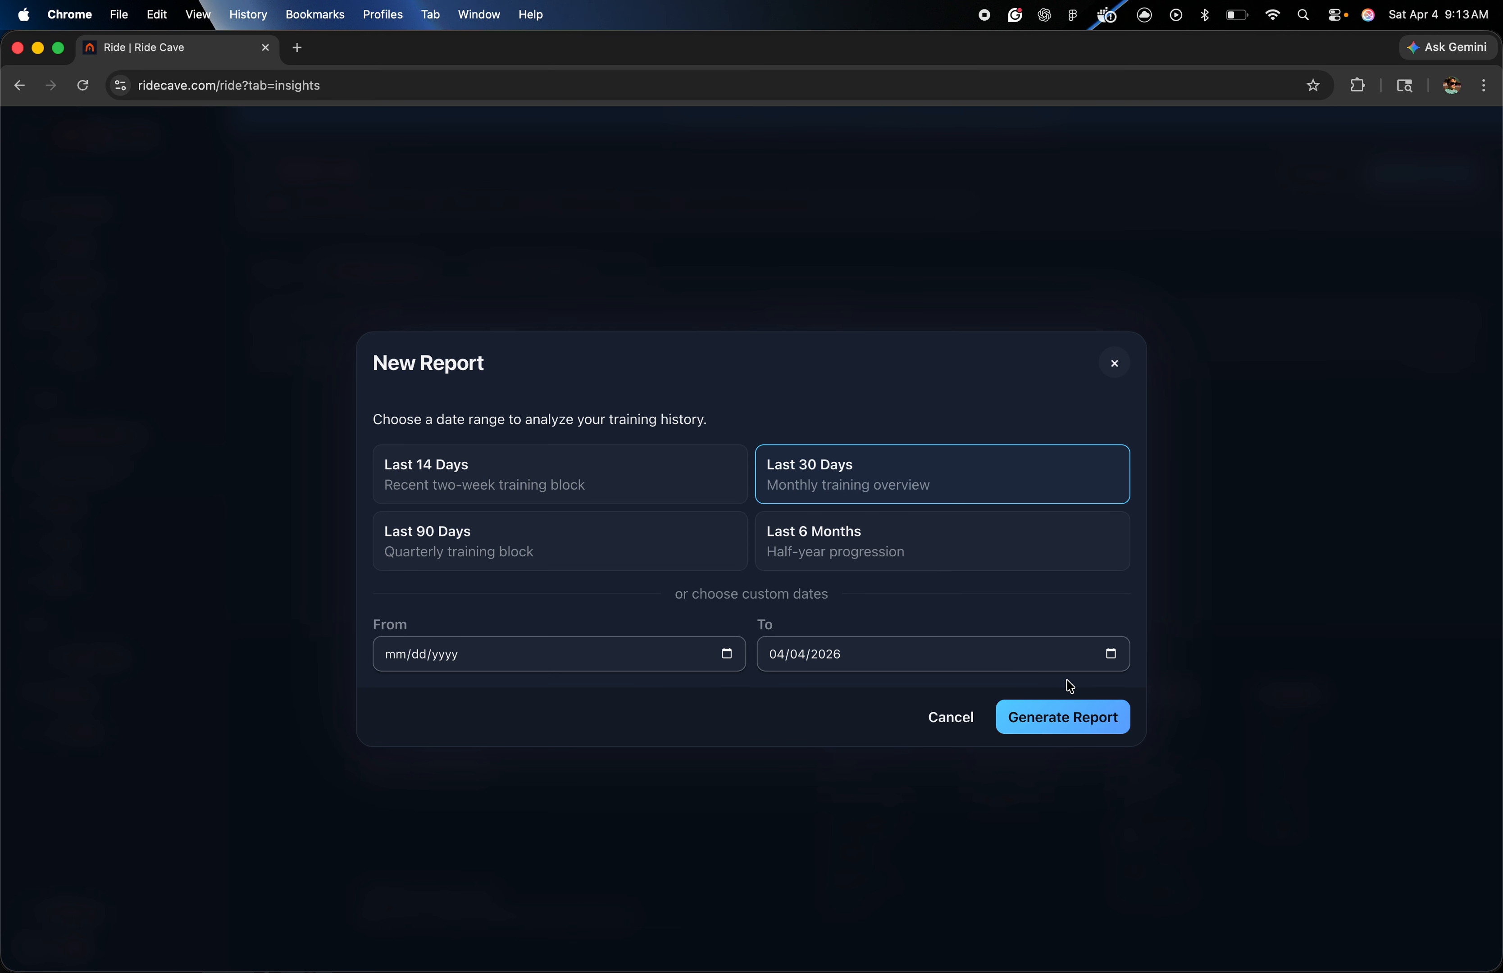
click(1065, 719)
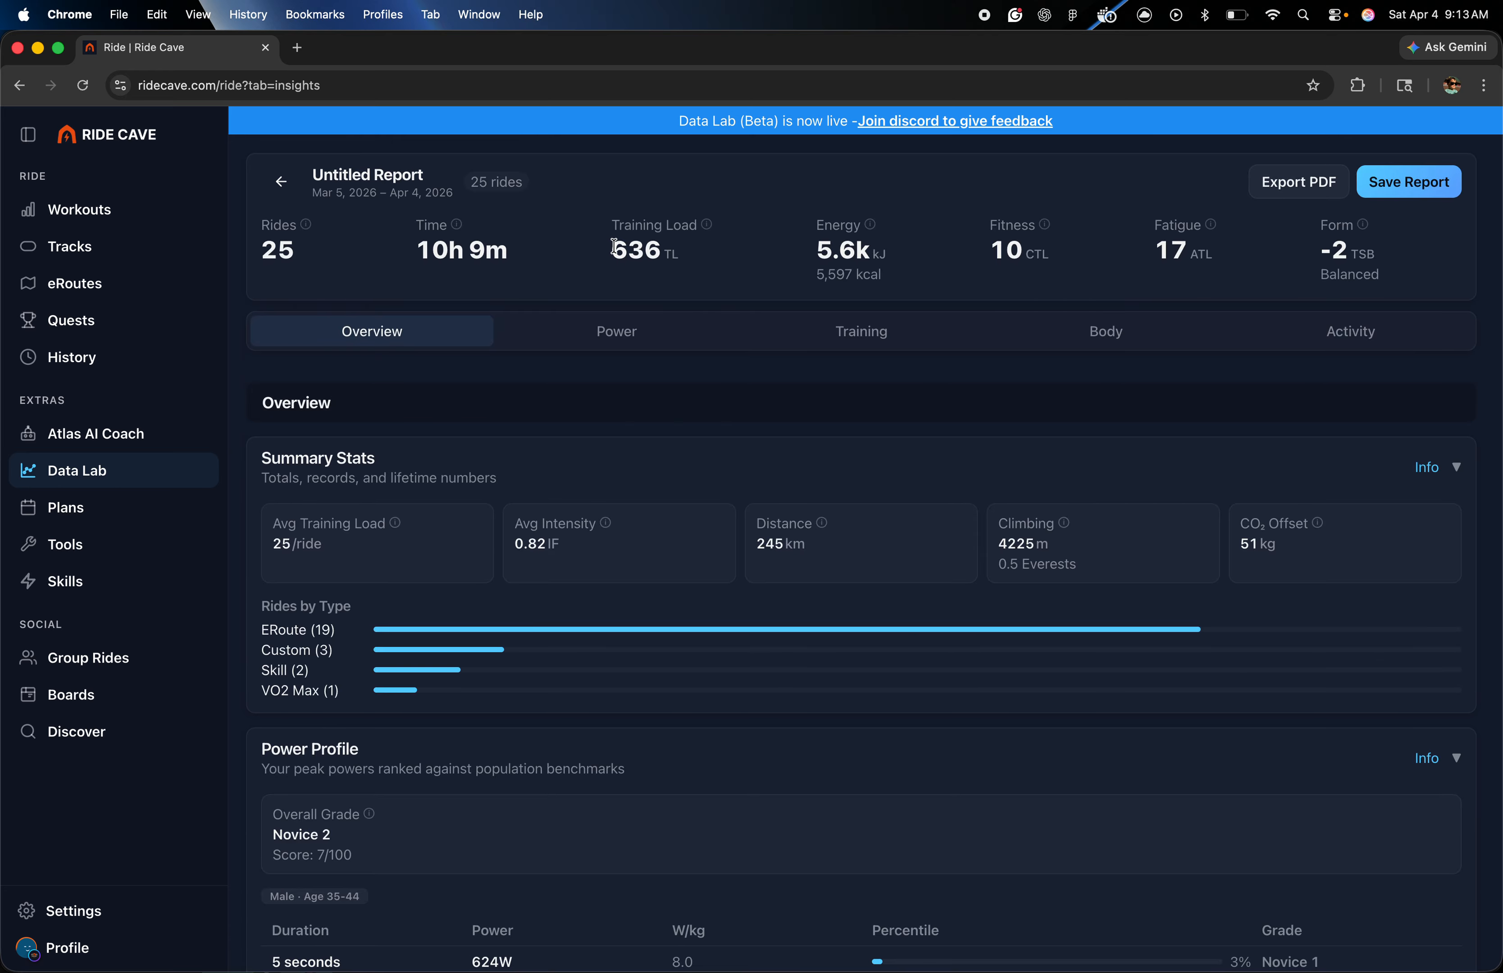
- Review the new report's Summary Stats, Power Profile and Energy Systems, checking the climbing and ride type figures
scroll(615, 247, down, 3)
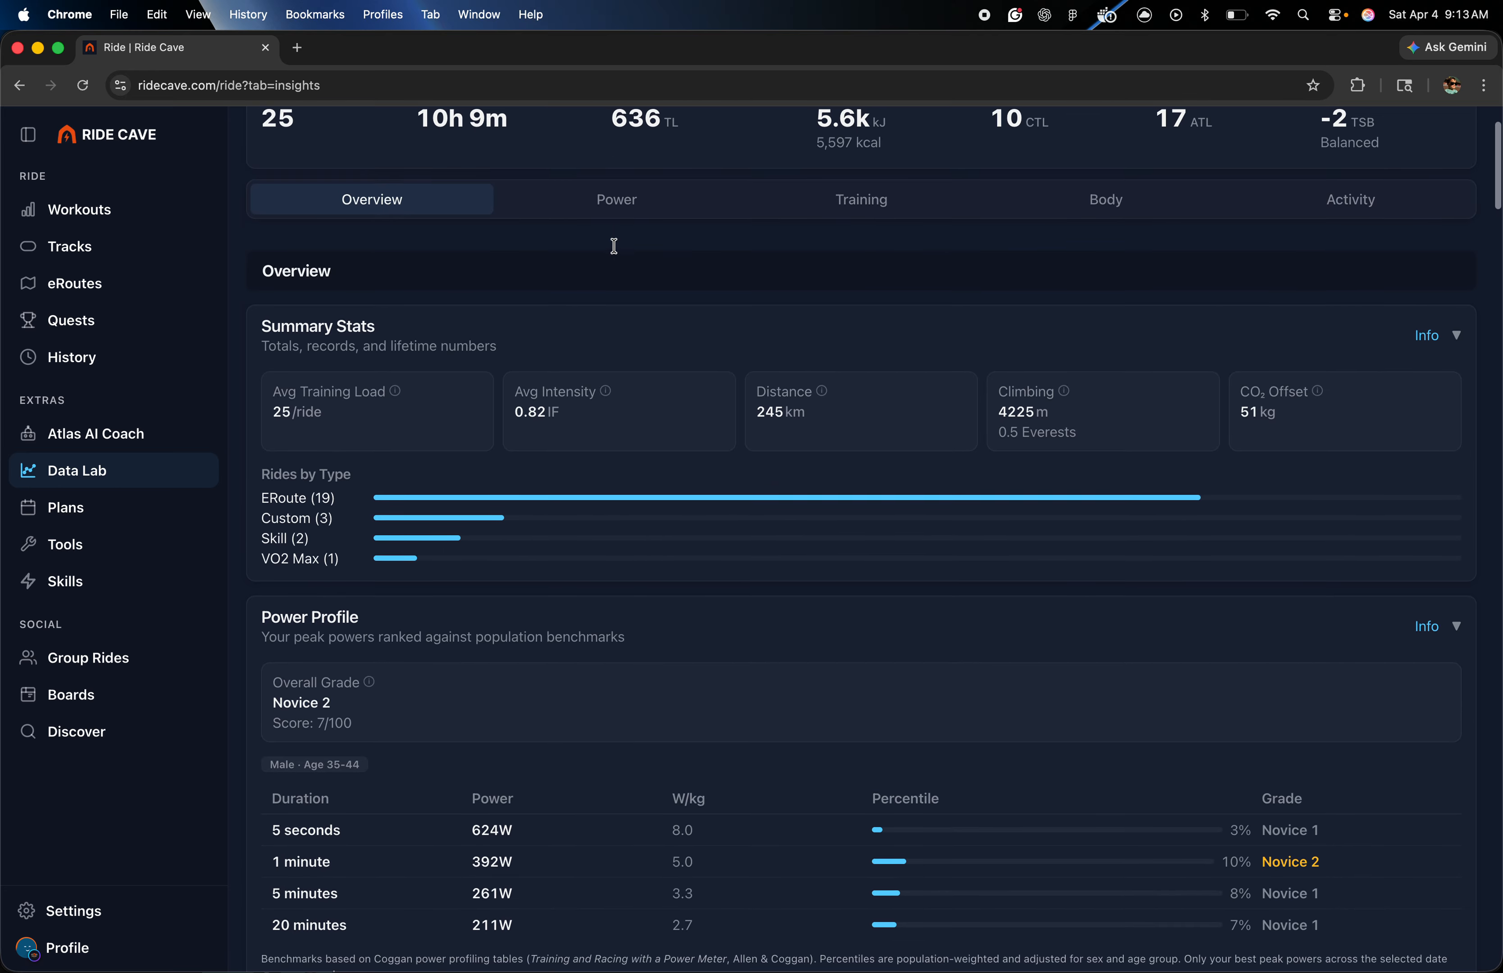
scroll(618, 252, down, 4)
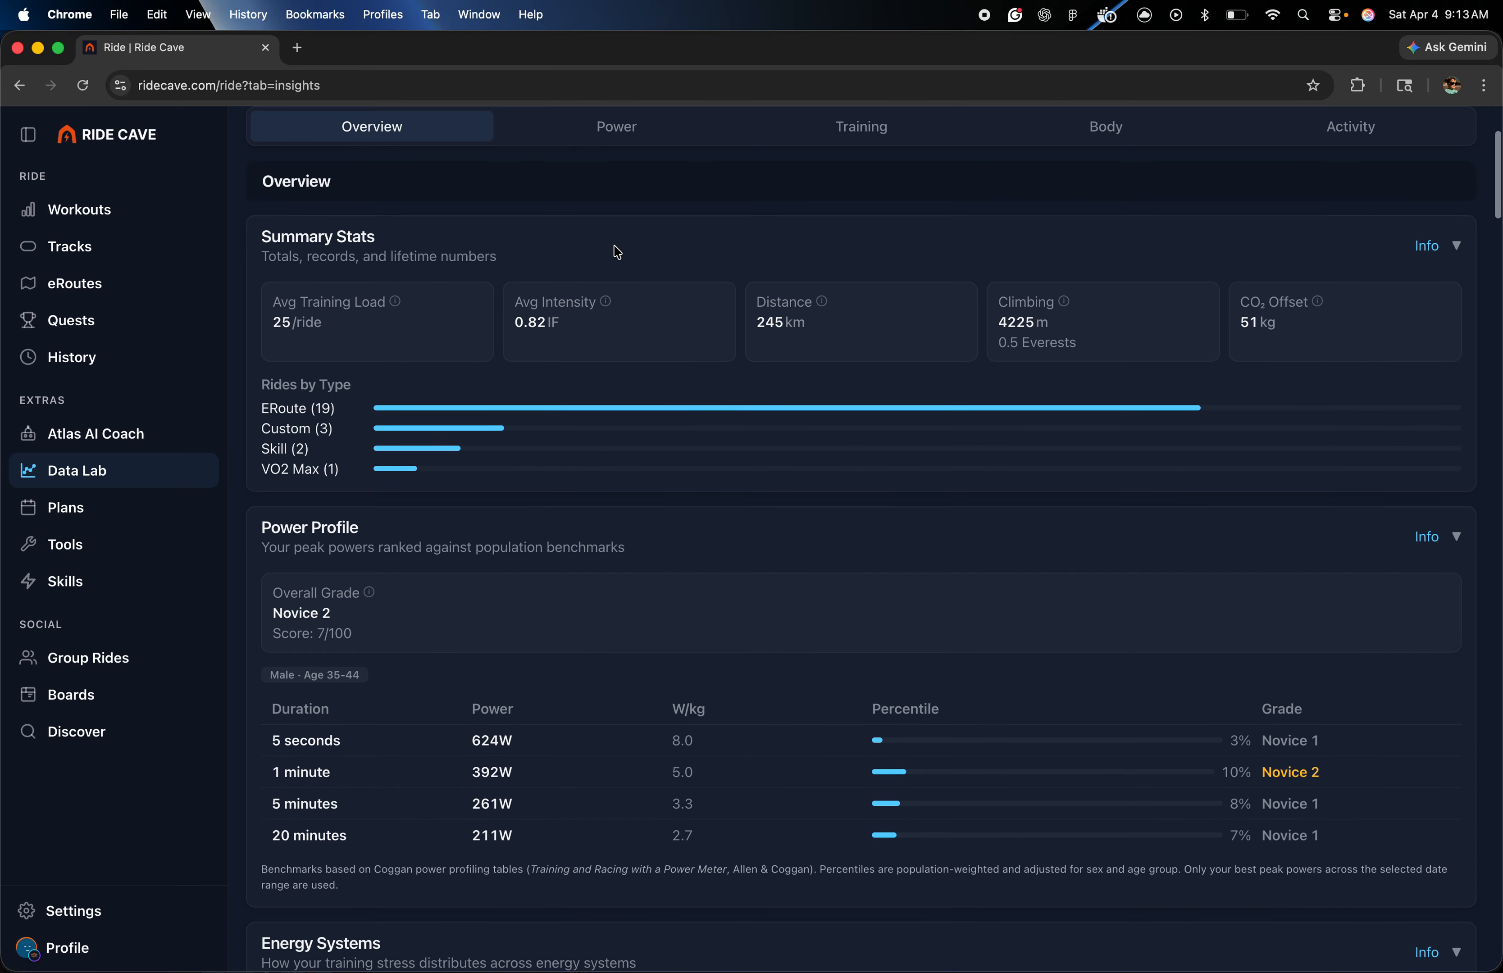
scroll(618, 252, down, 8)
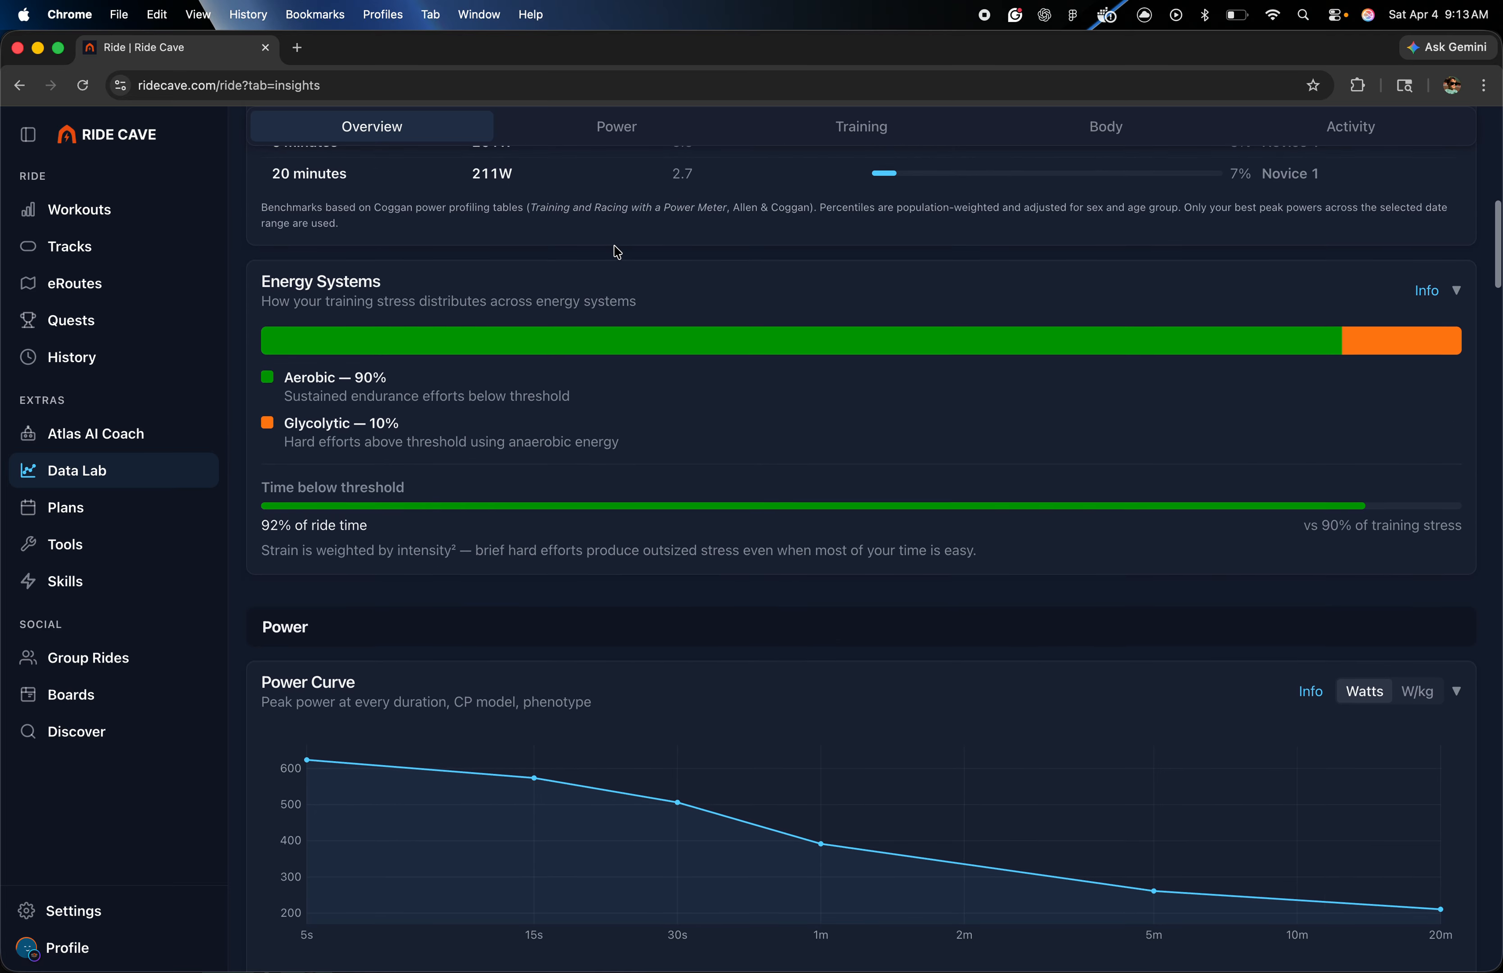
scroll(617, 252, up, 14)
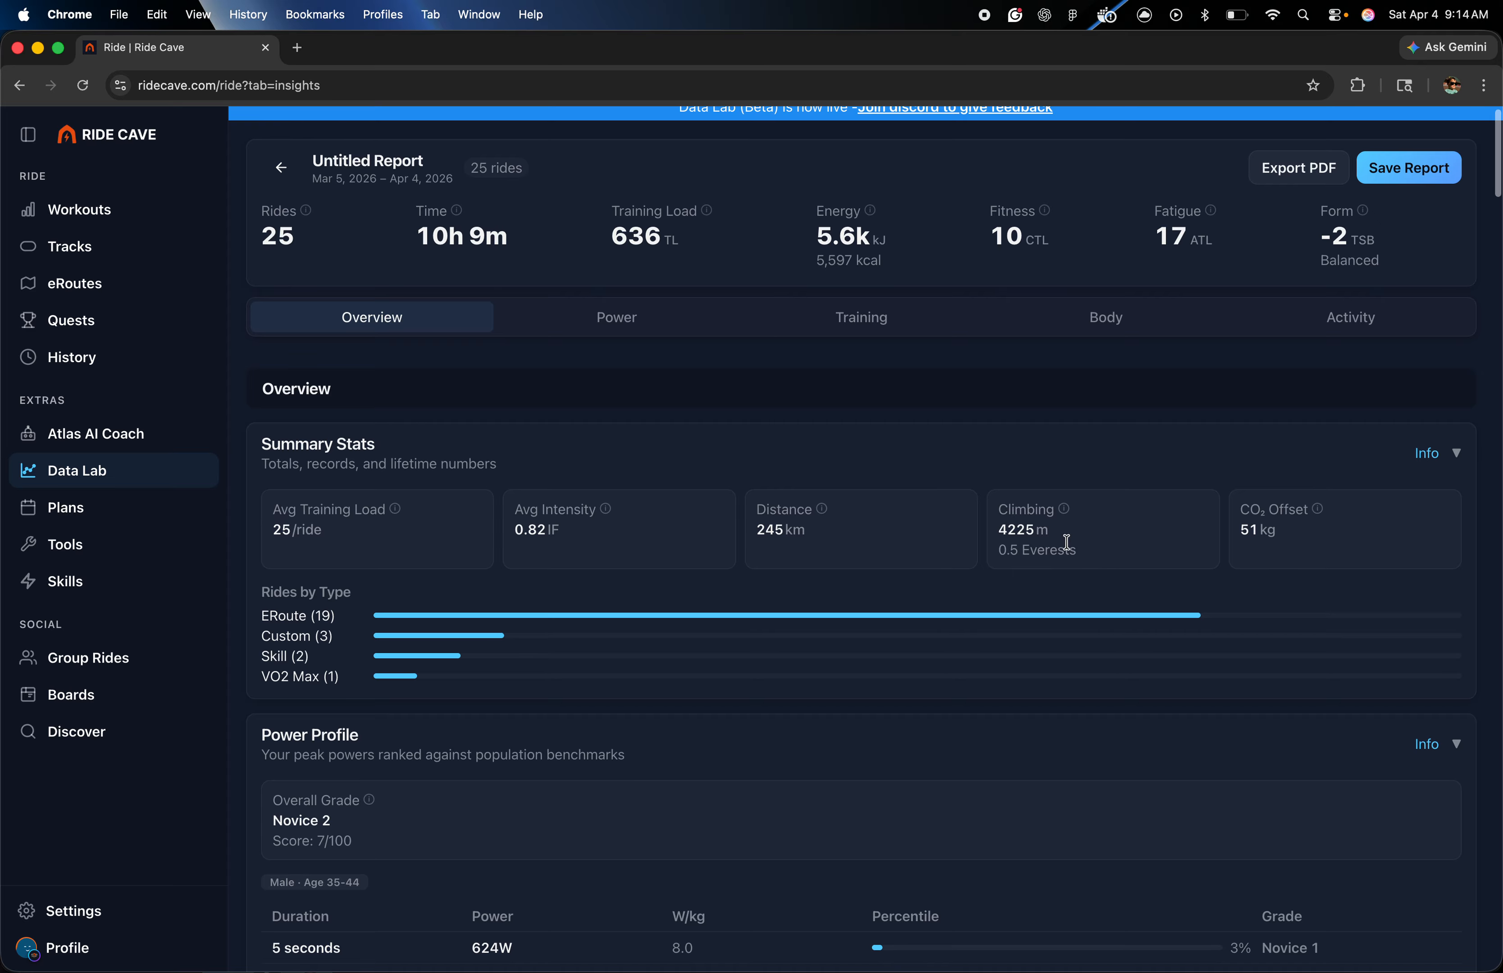
scroll(1042, 592, down, 3)
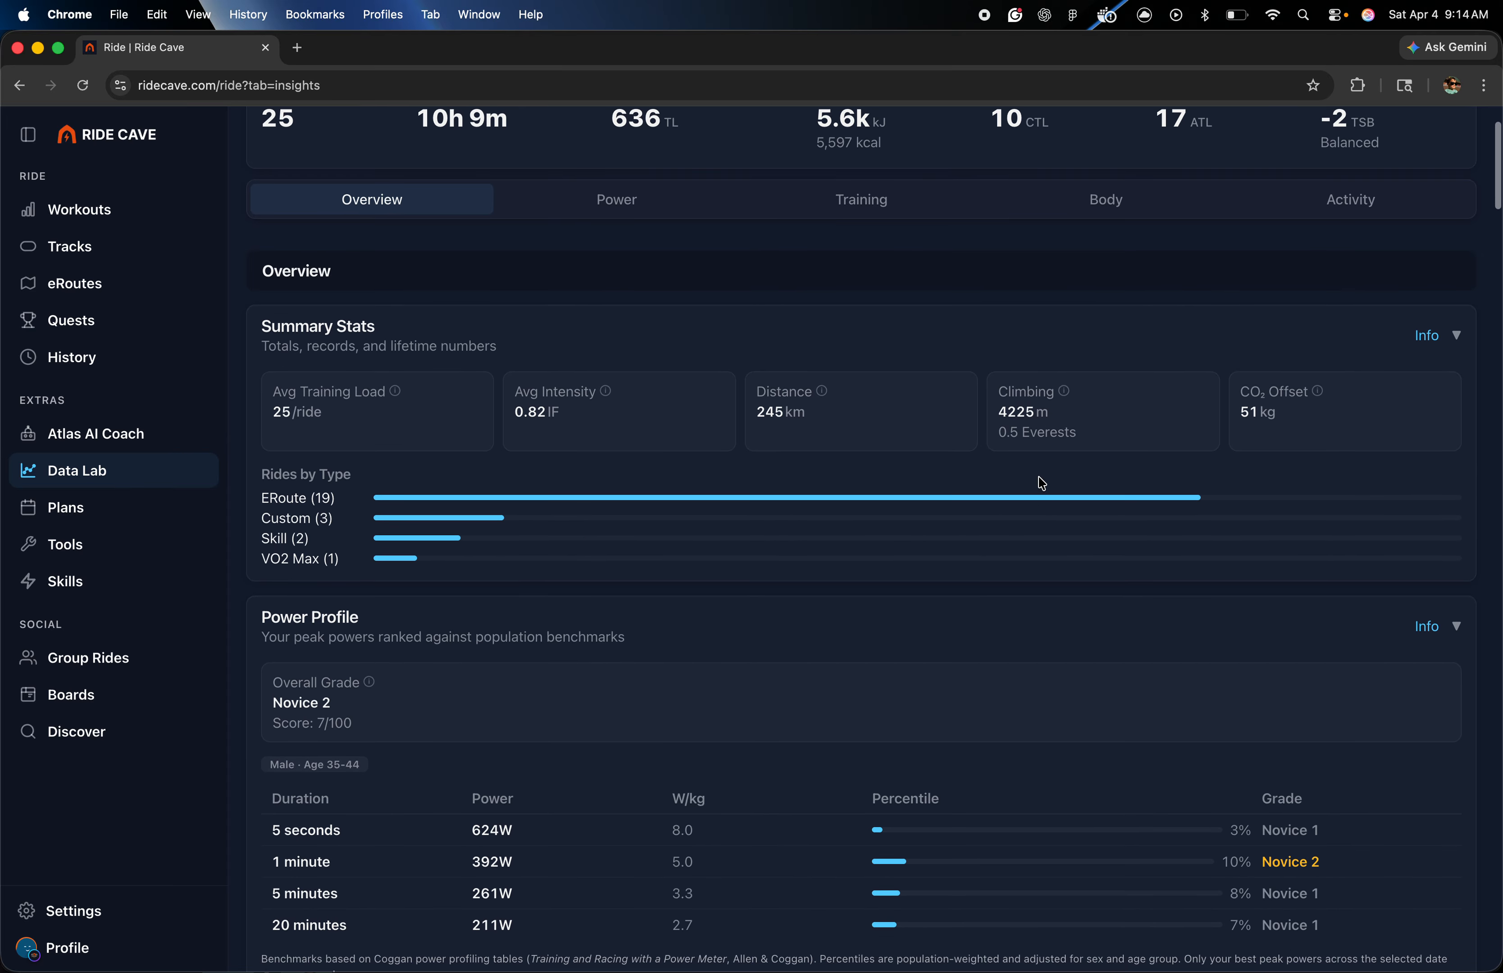
scroll(1044, 439, up, 3)
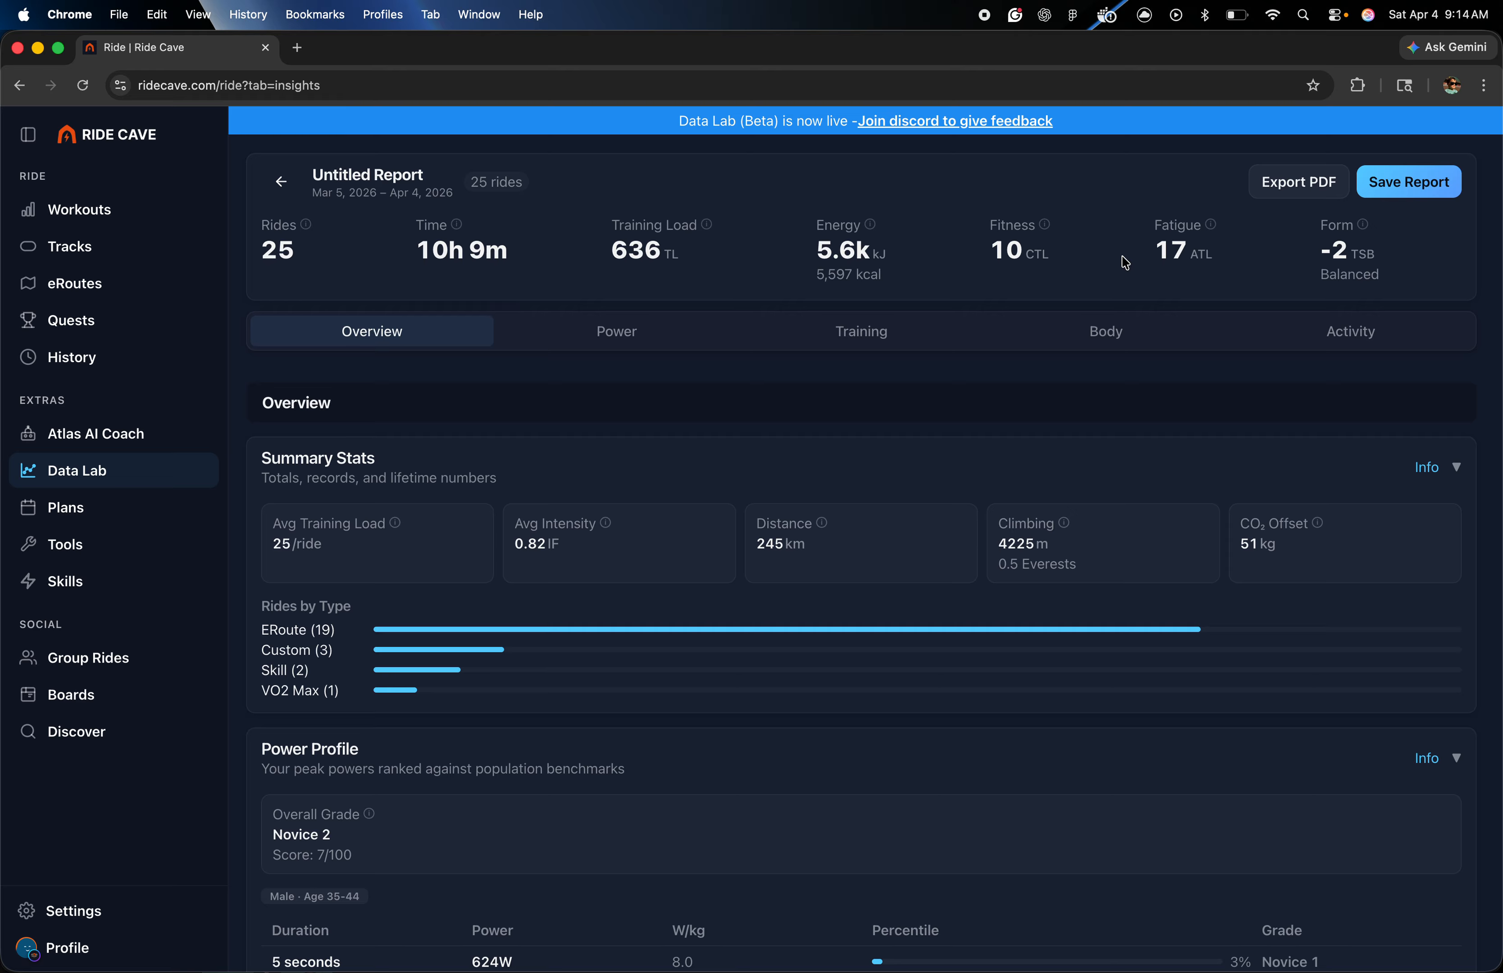
- Skim the rest of the new report, examining its Activity Calendar, Time of Day and Route & Climbing charts
scroll(1246, 253, down, 20)
scroll(1245, 265, down, 20)
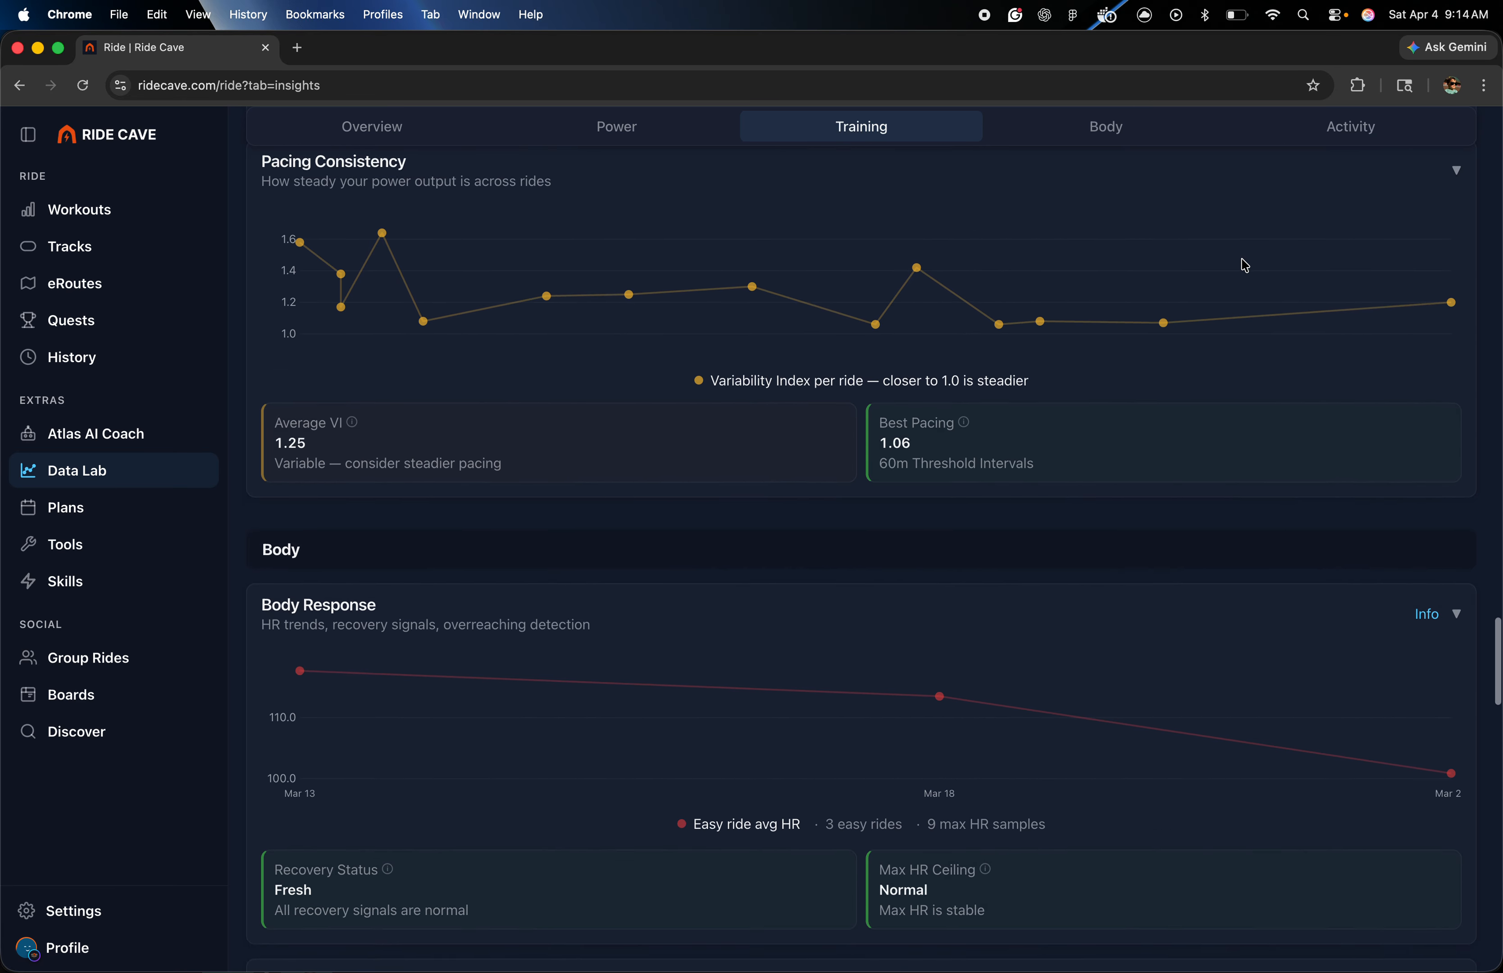
scroll(1245, 265, down, 20)
scroll(1246, 265, down, 20)
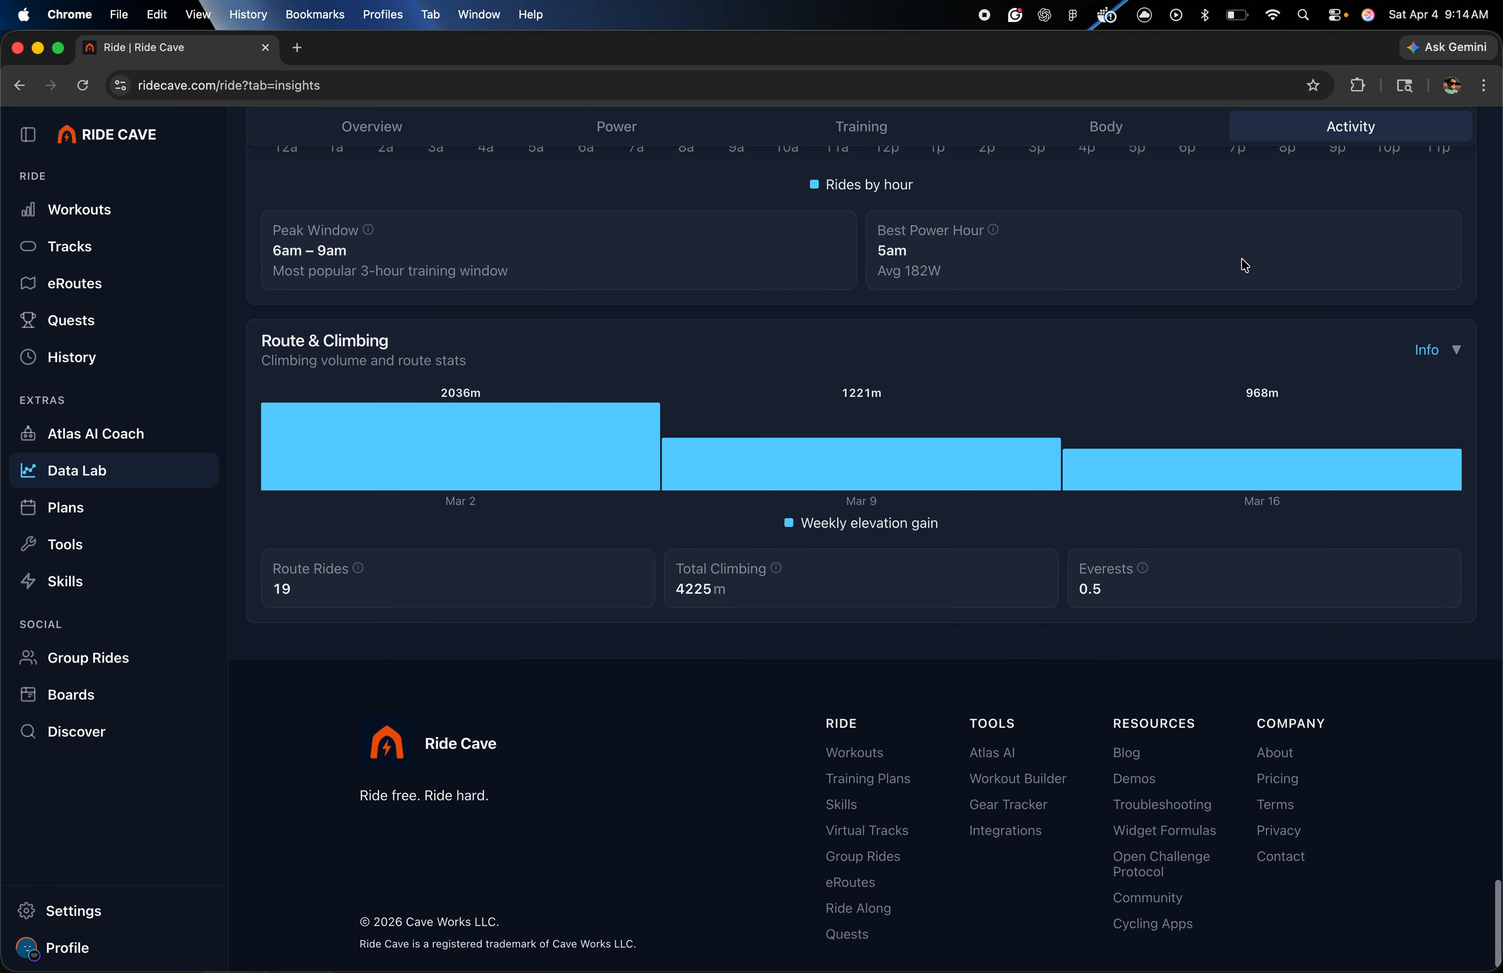
scroll(1245, 265, up, 8)
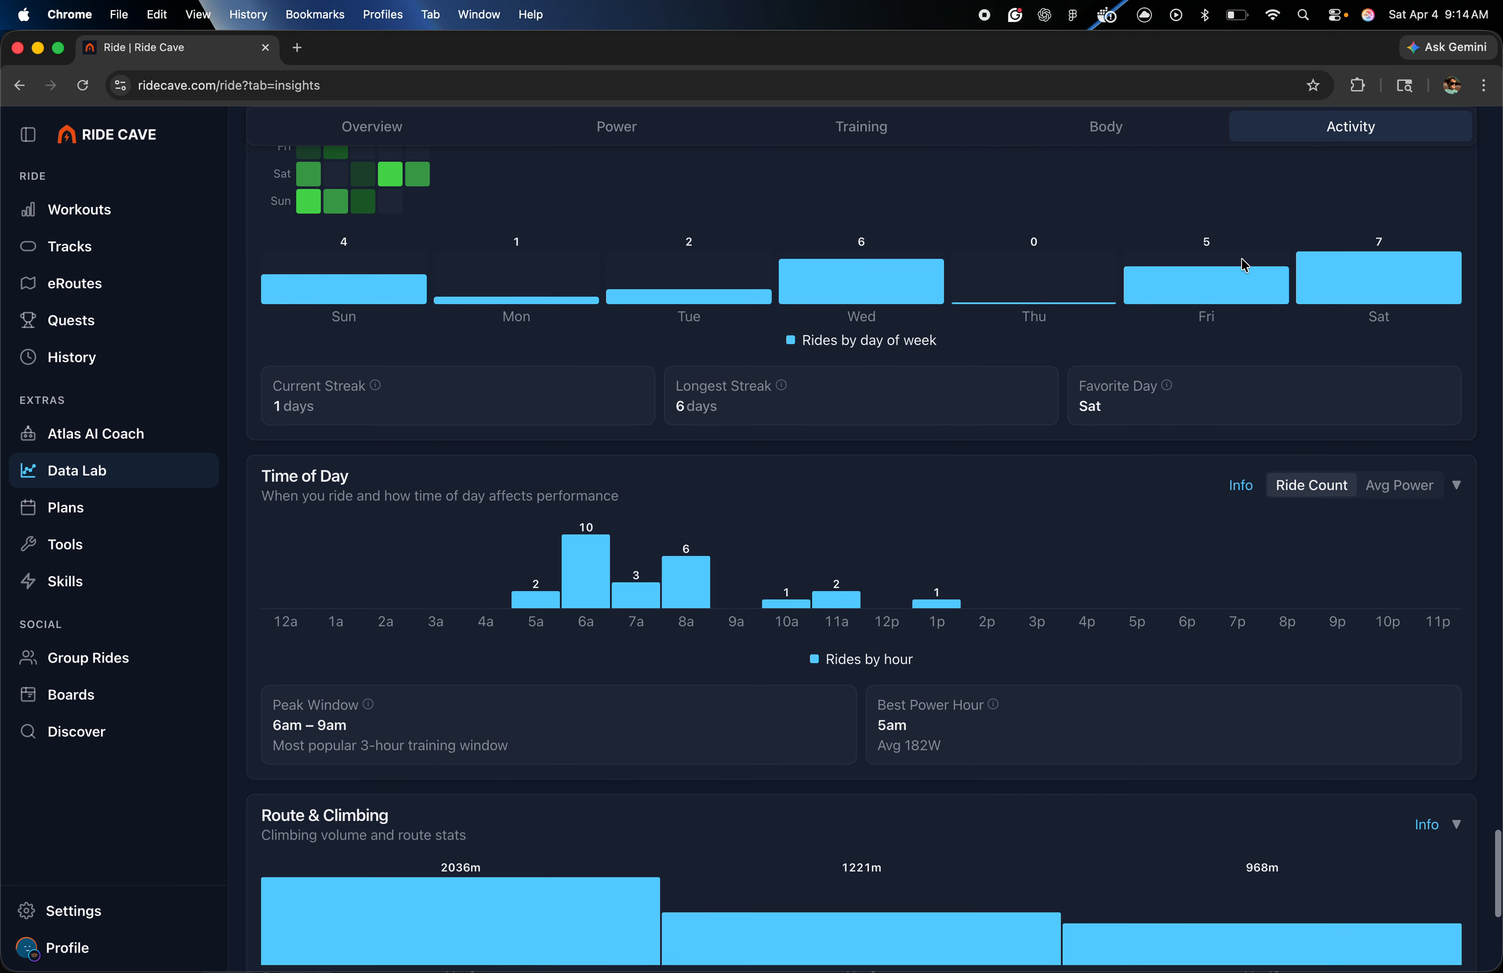
scroll(1244, 262, up, 2)
scroll(688, 648, down, 5)
scroll(901, 728, up, 10)
scroll(904, 733, up, 15)
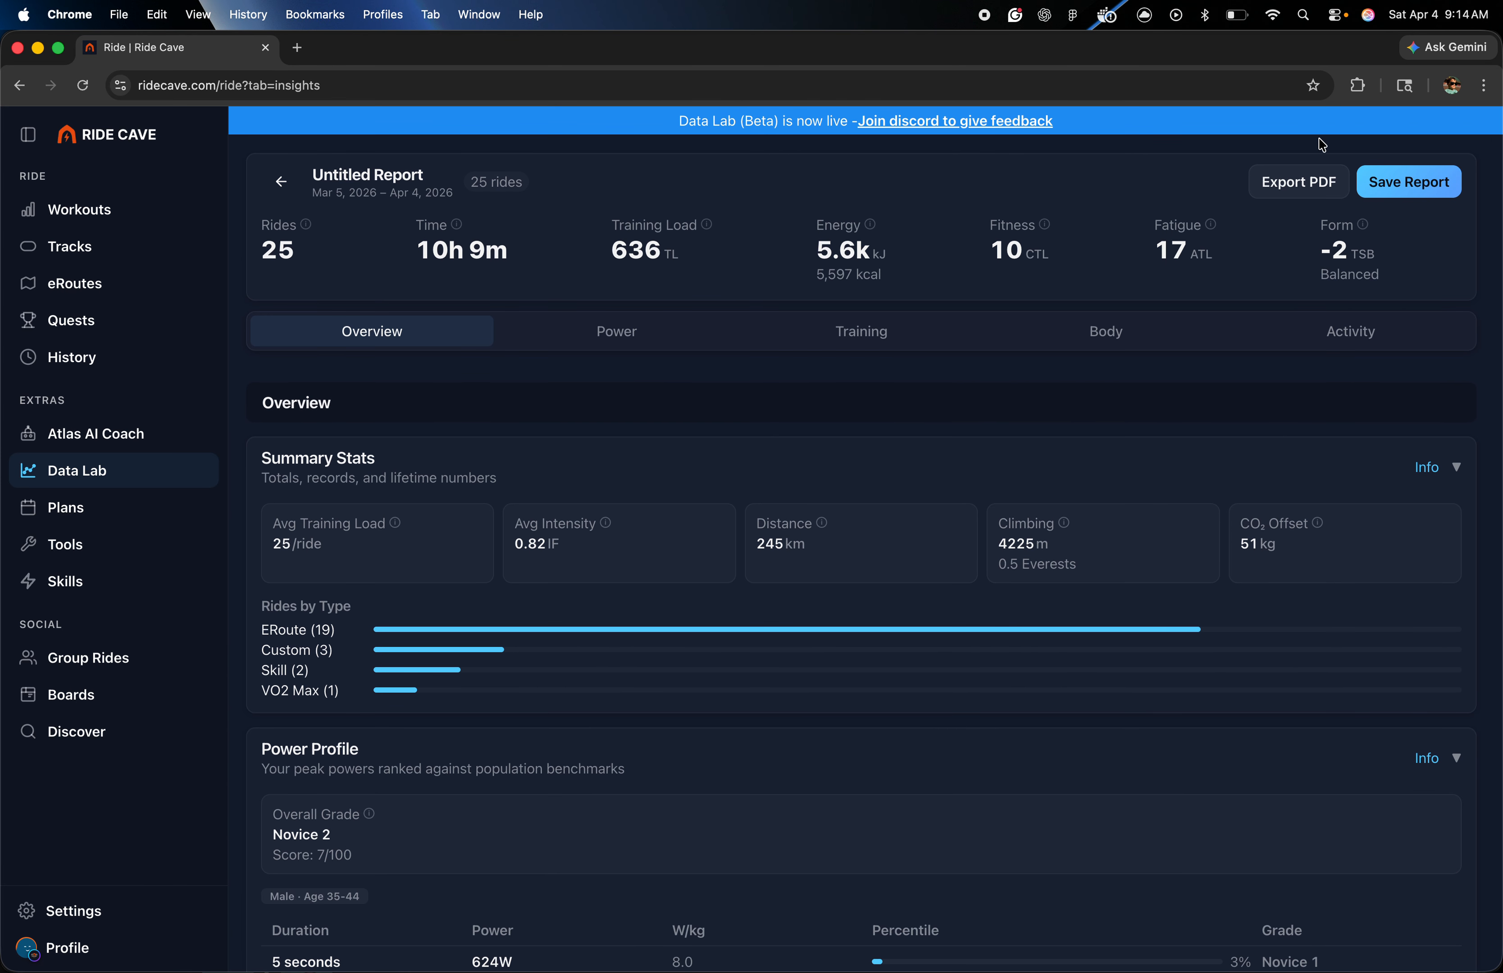
- Export the untitled report as a PDF and open the downloaded file untitled-report-report.pdf
click(1313, 185)
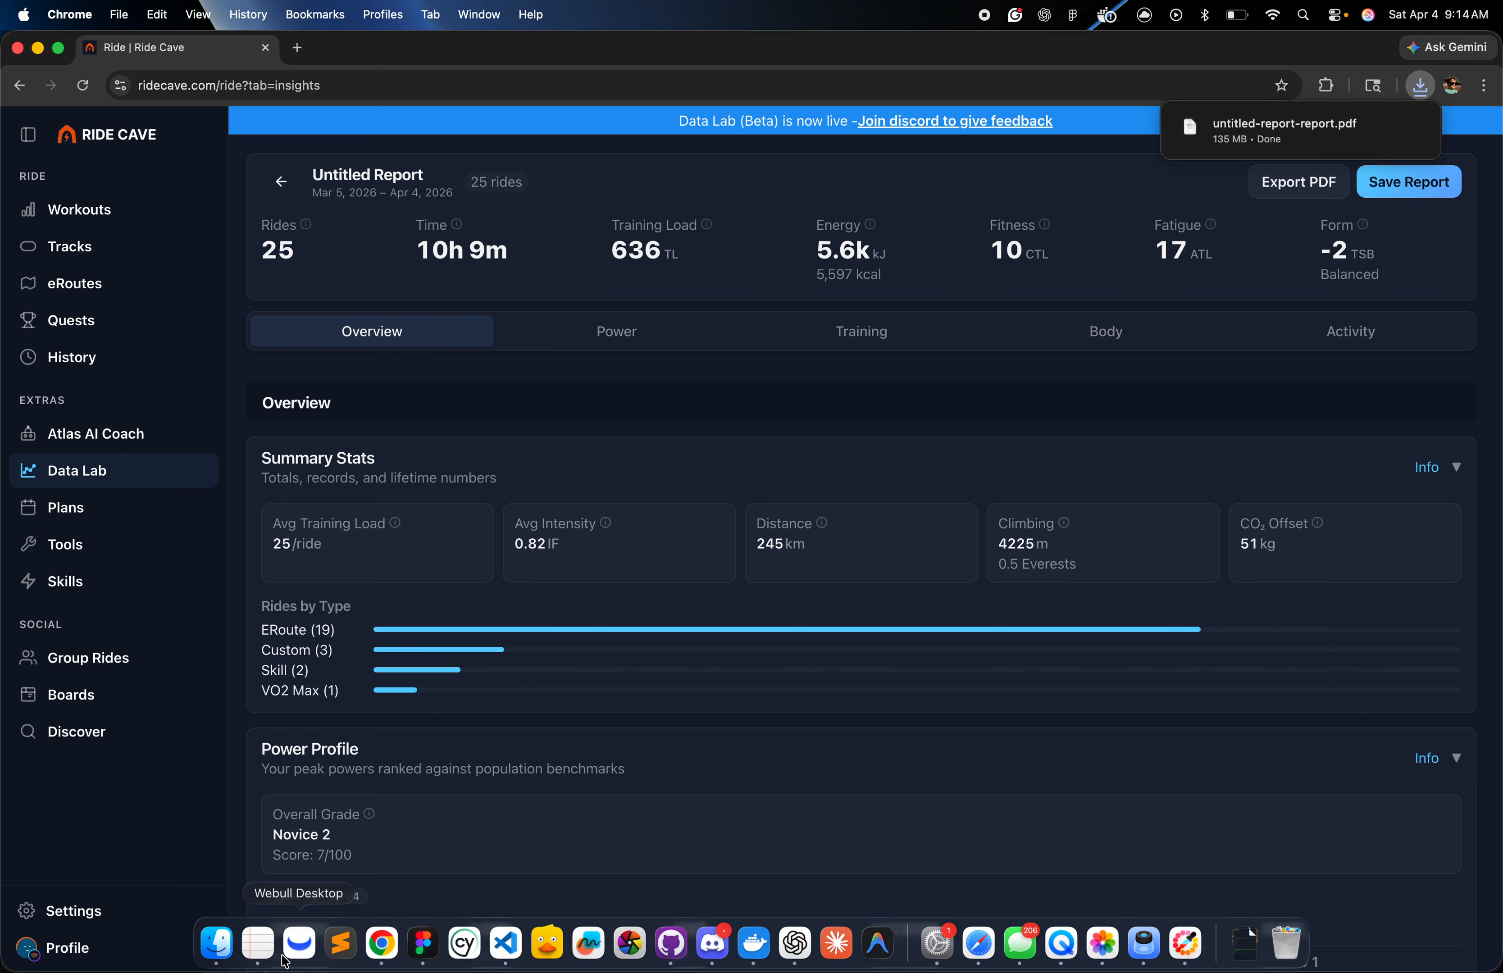
mouse_move(203, 970)
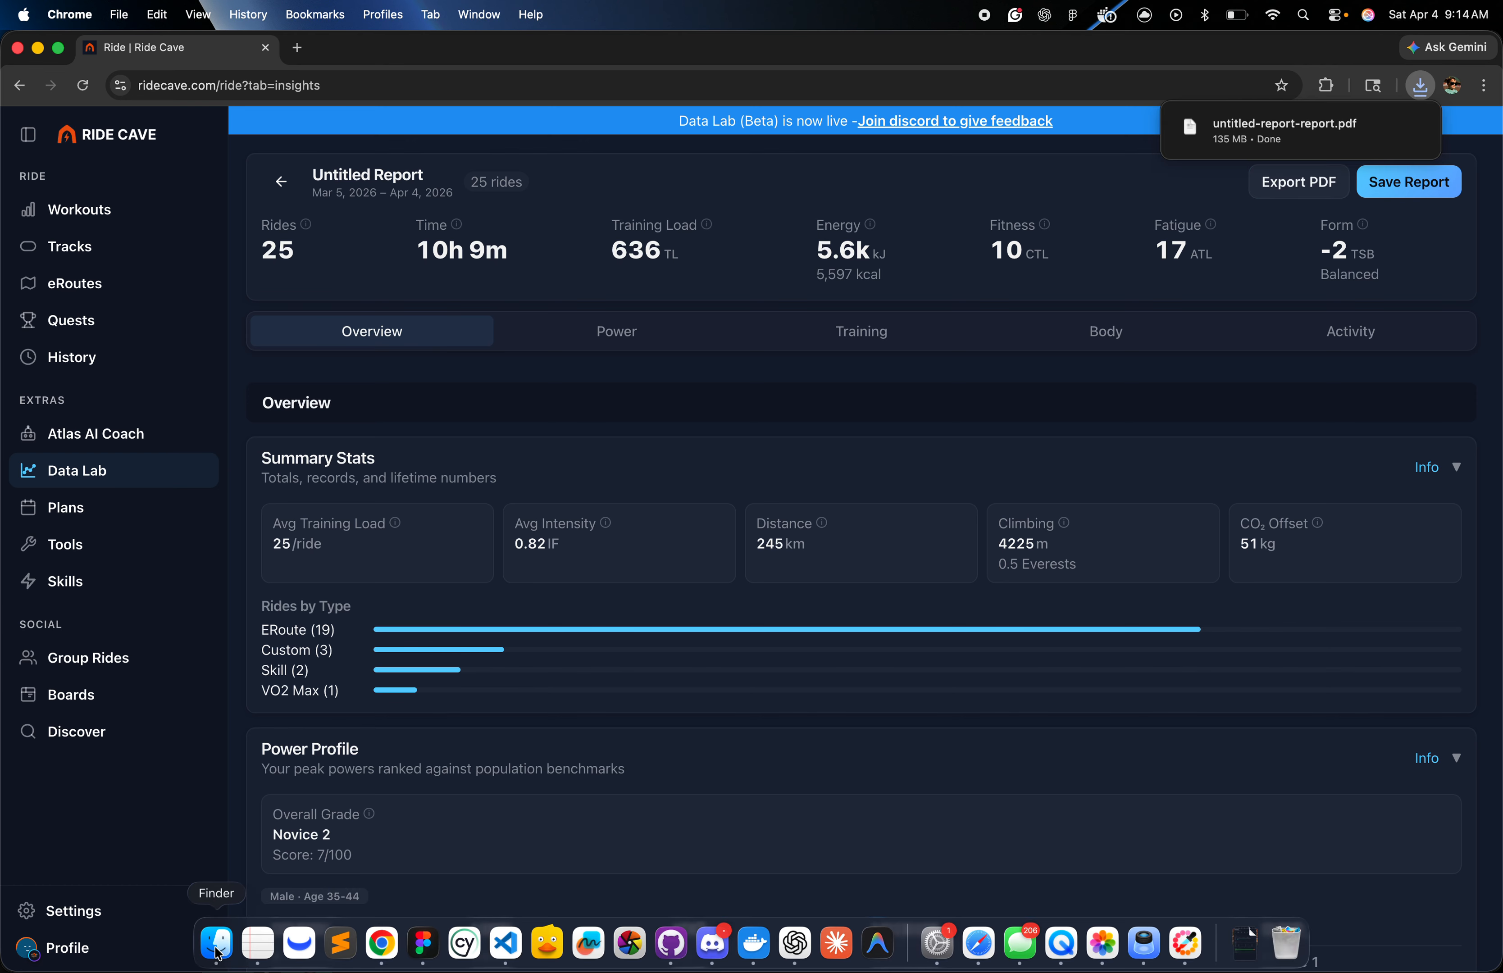
click(1416, 138)
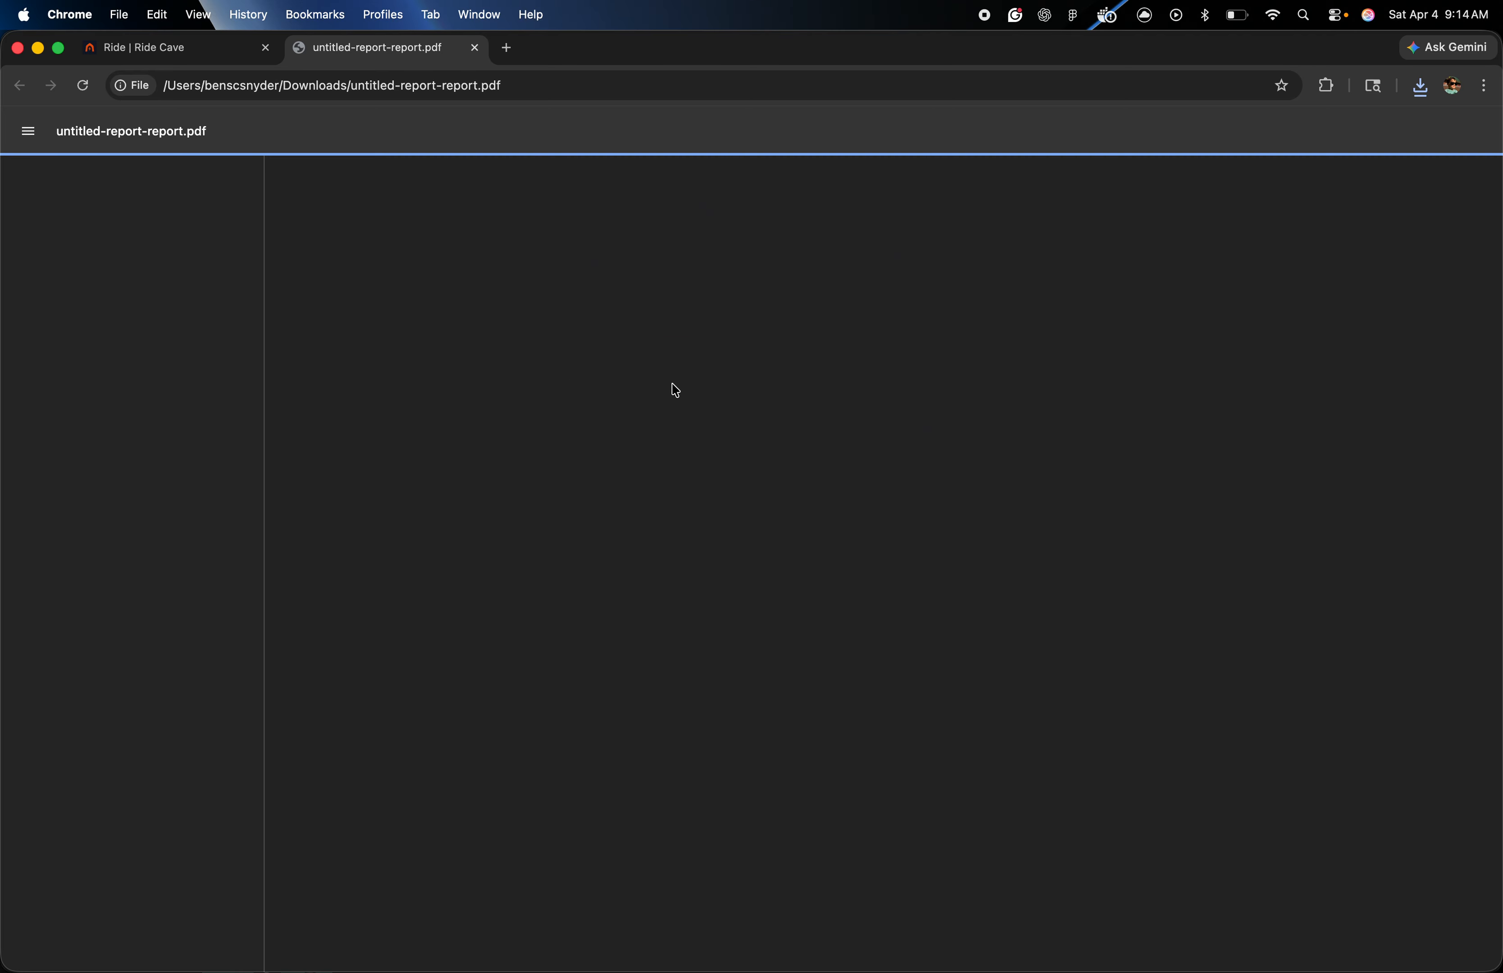
- Look through the exported PDF from its first to its last page and close it
scroll(675, 389, down, 20)
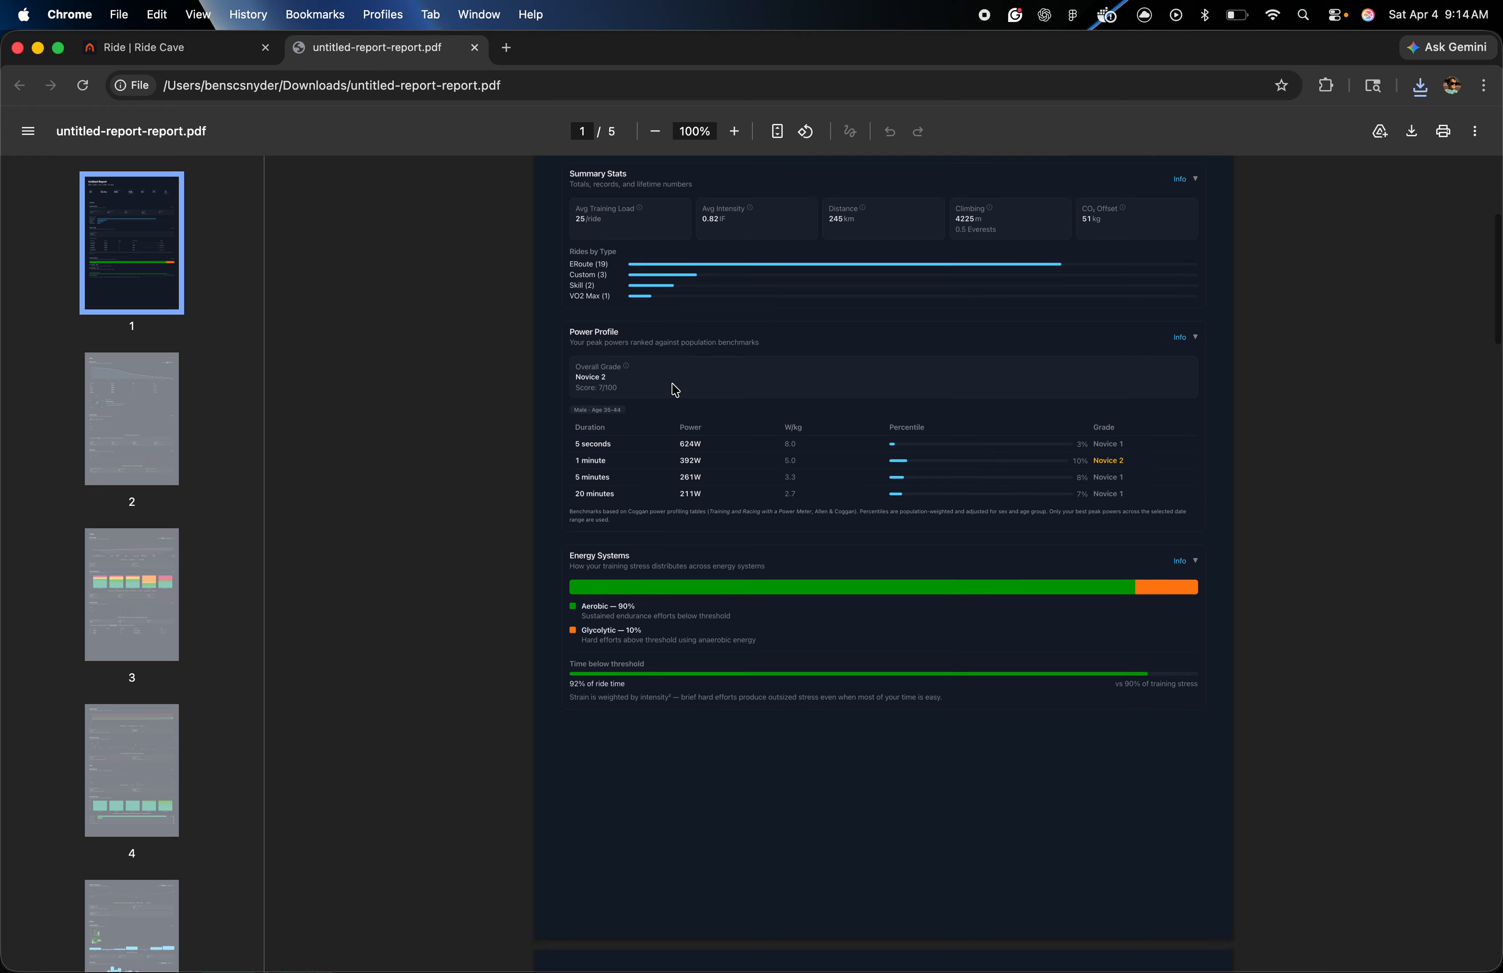
scroll(675, 389, down, 20)
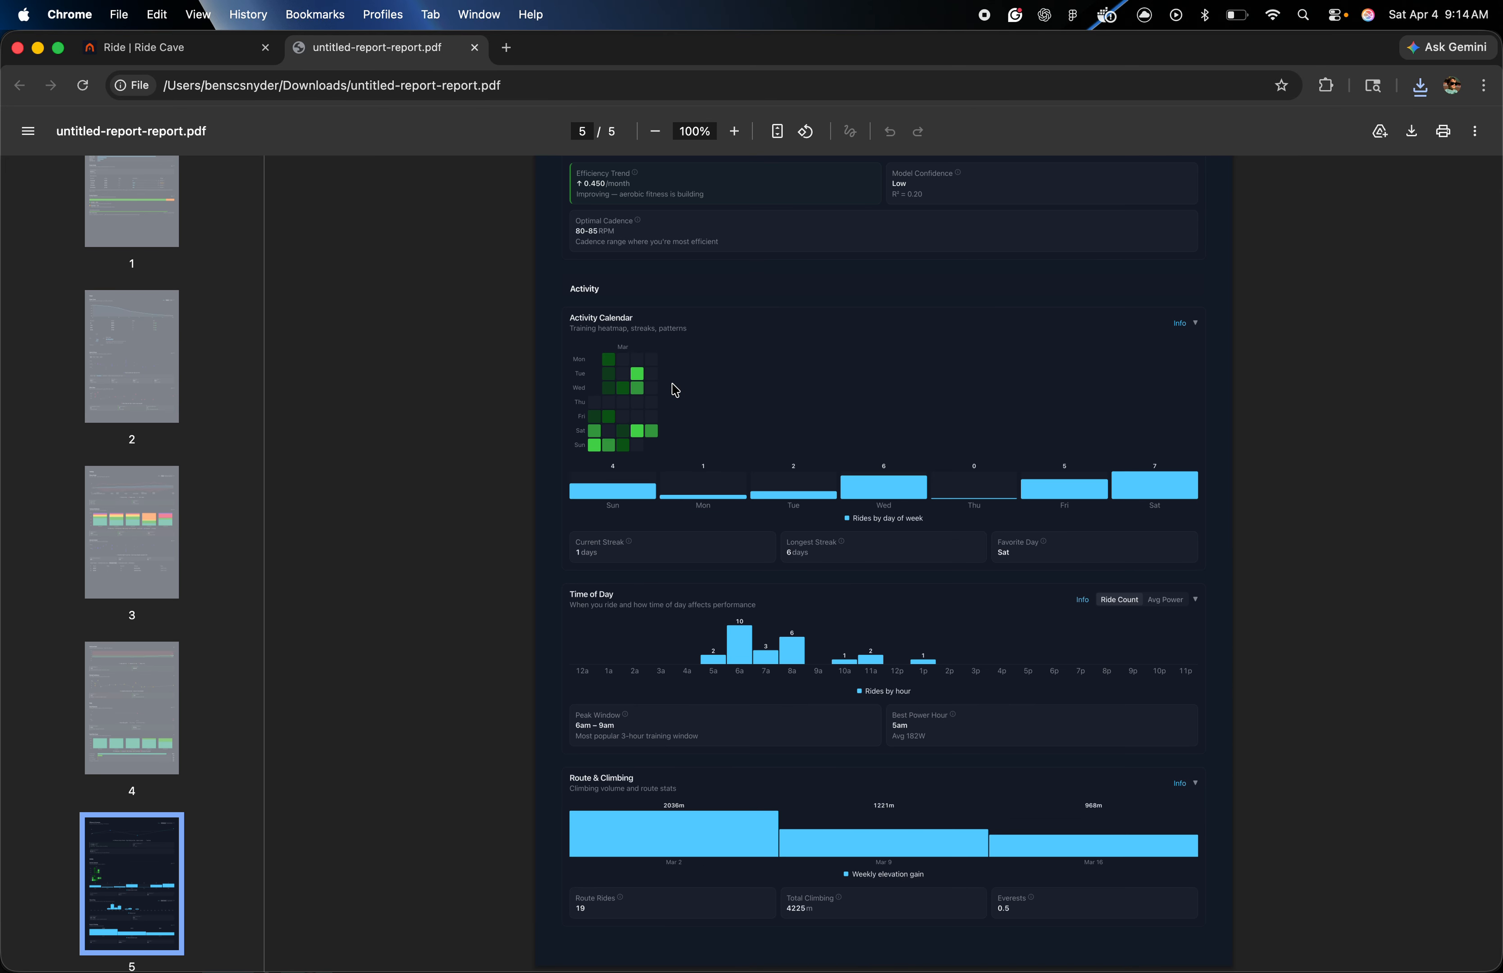
scroll(675, 389, up, 20)
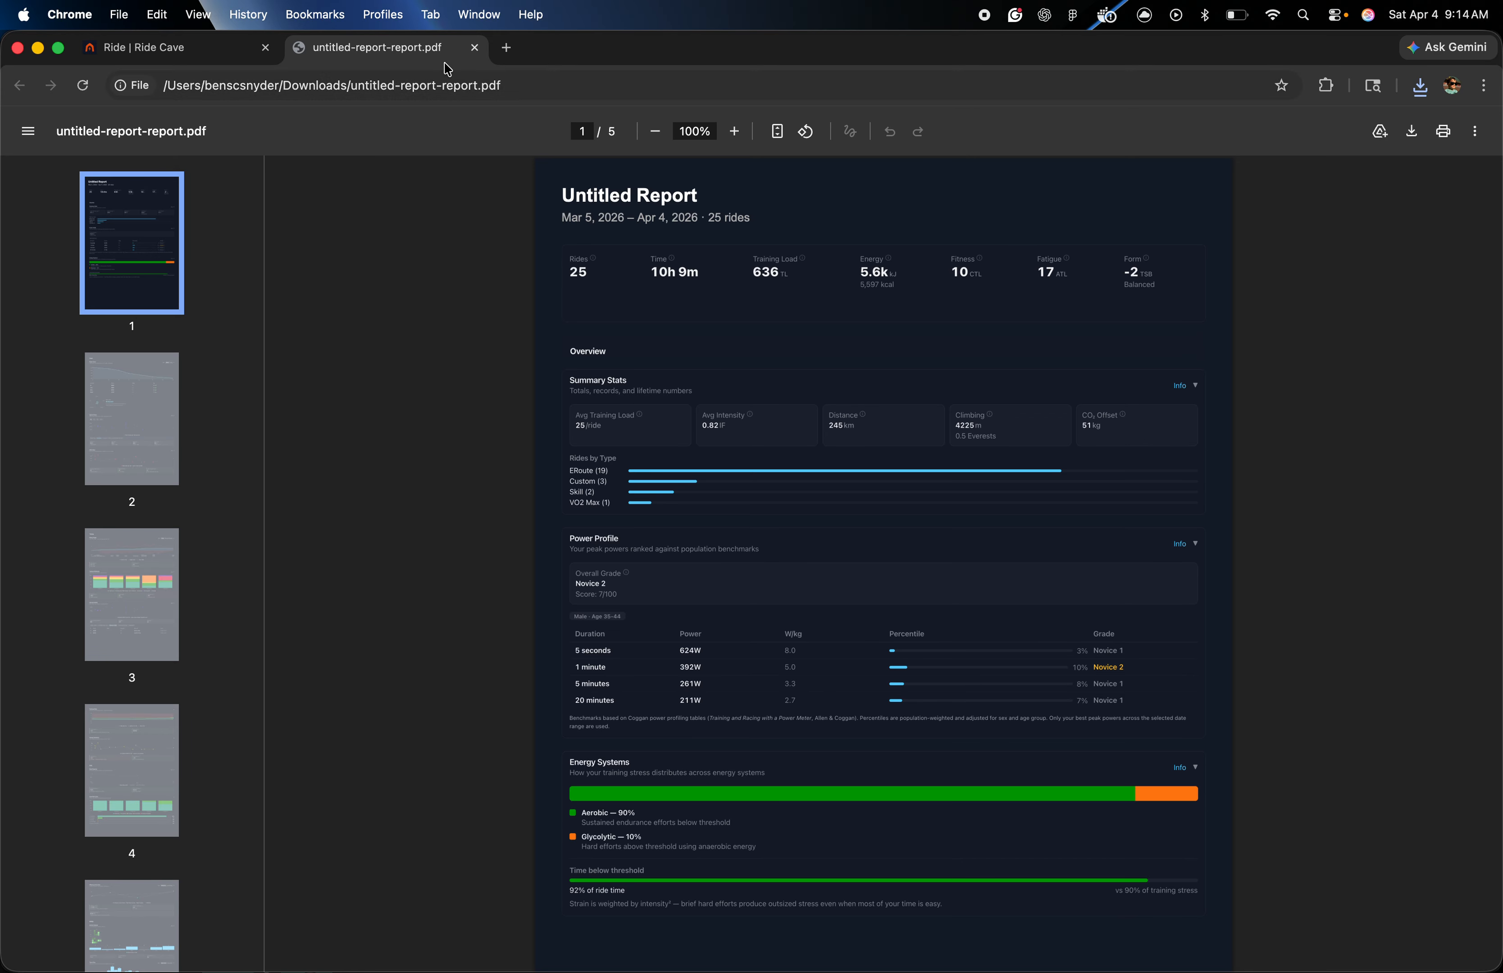
click(475, 49)
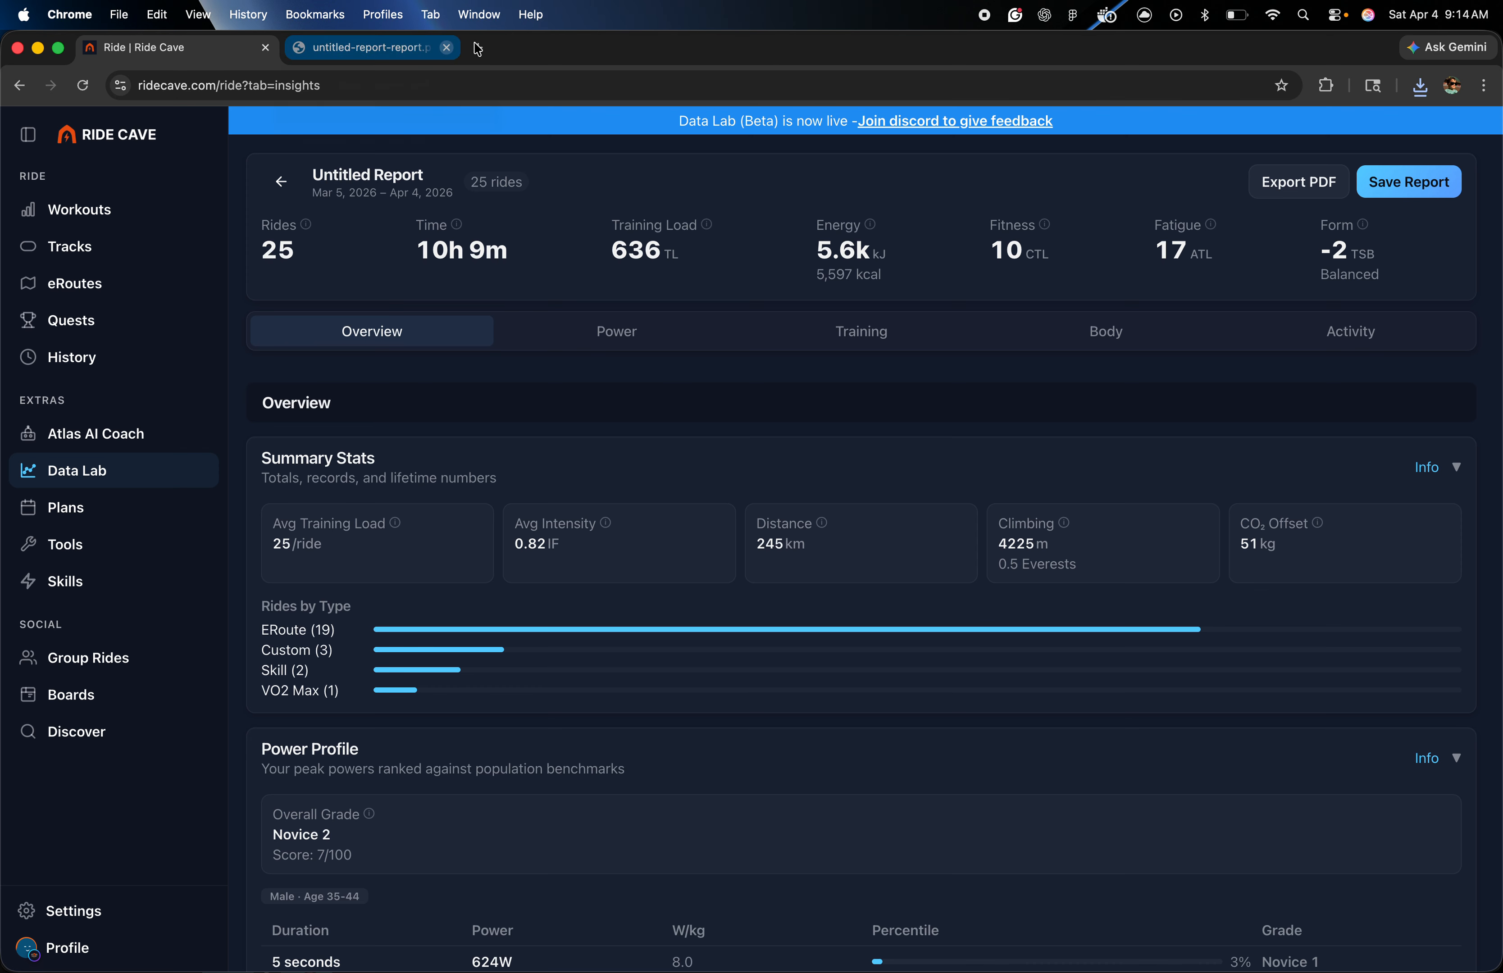
- Save the untitled report under the name Report 2 and return to the Data Lab report list
click(289, 185)
click(940, 615)
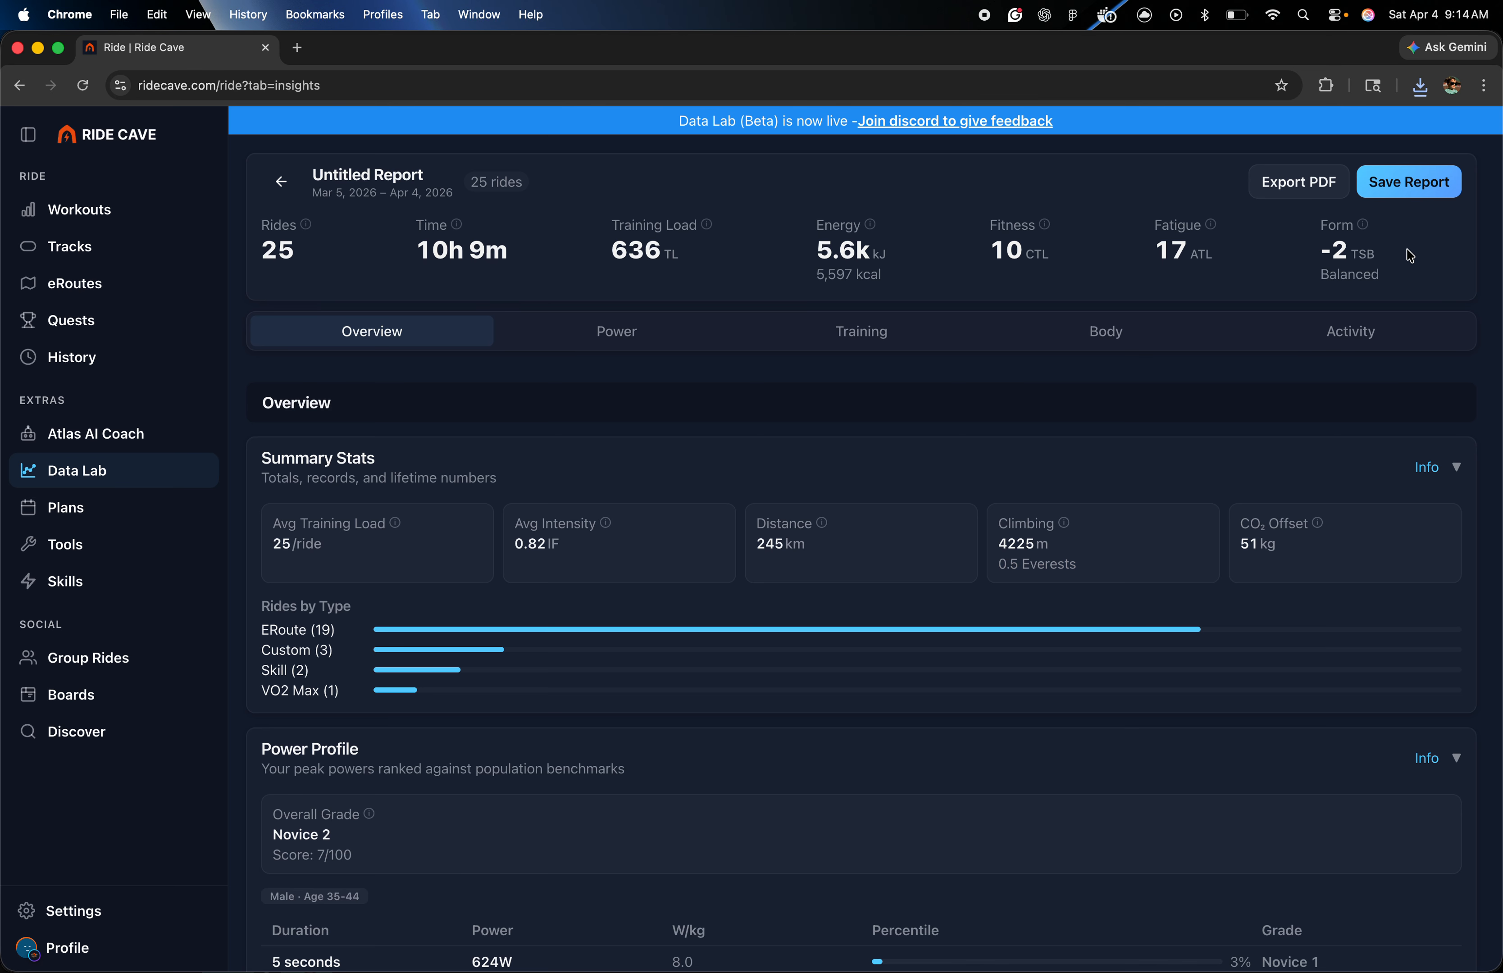
click(1419, 190)
click(1148, 181)
text(Re)
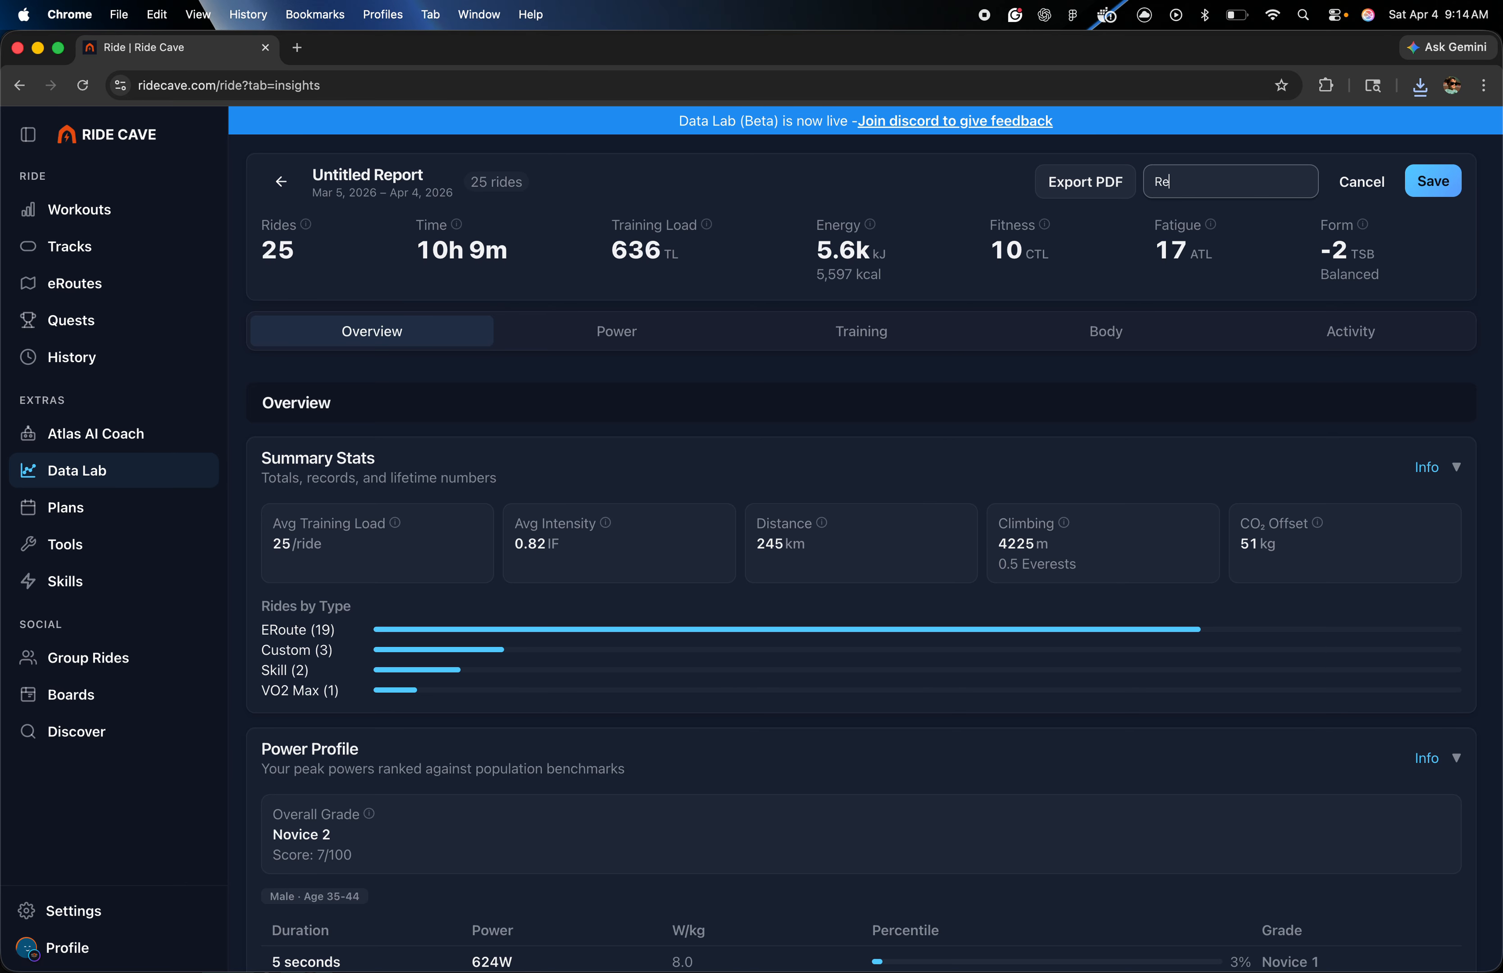
text(port 2)
click(1445, 182)
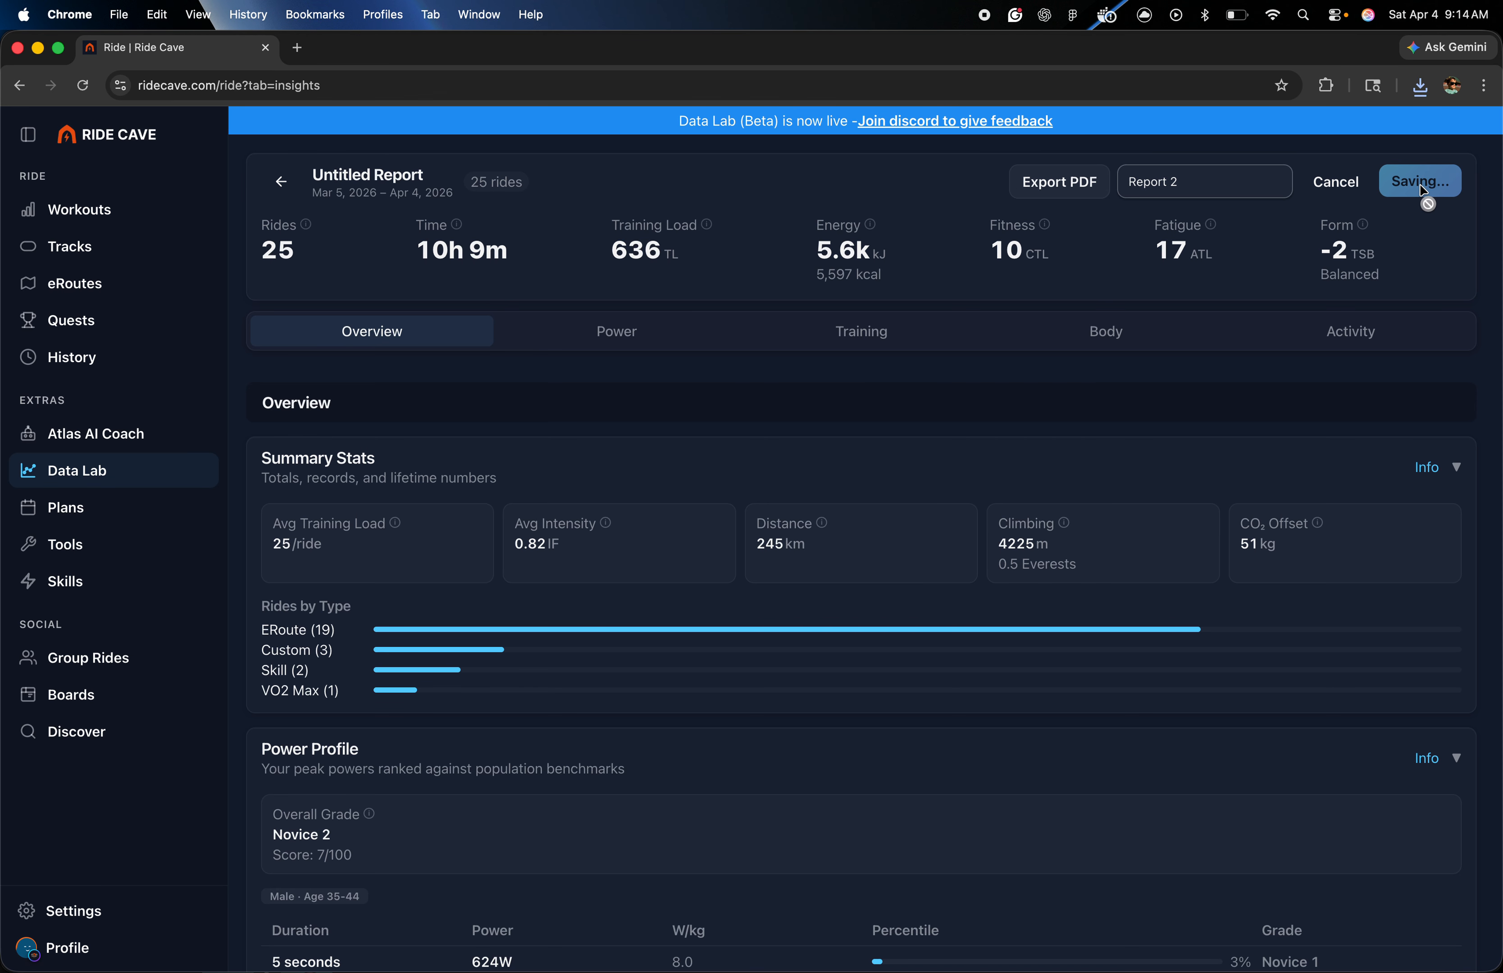
click(281, 182)
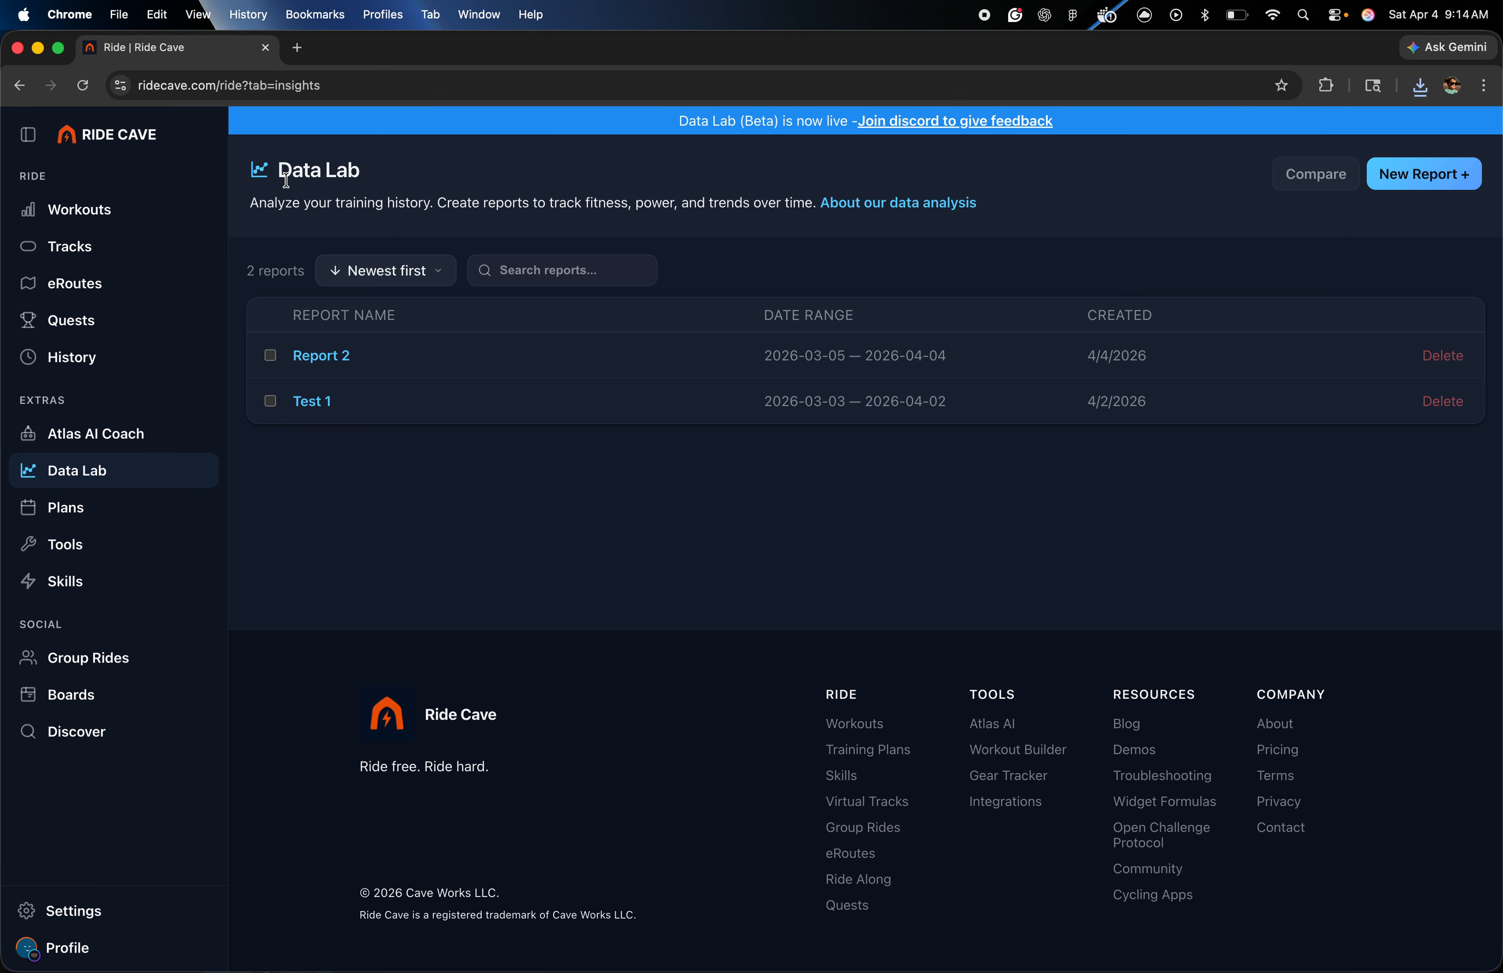
- Compare the reports Report 2 and Test 1, examine the difference for each metric, and return to the report list
click(271, 357)
click(270, 401)
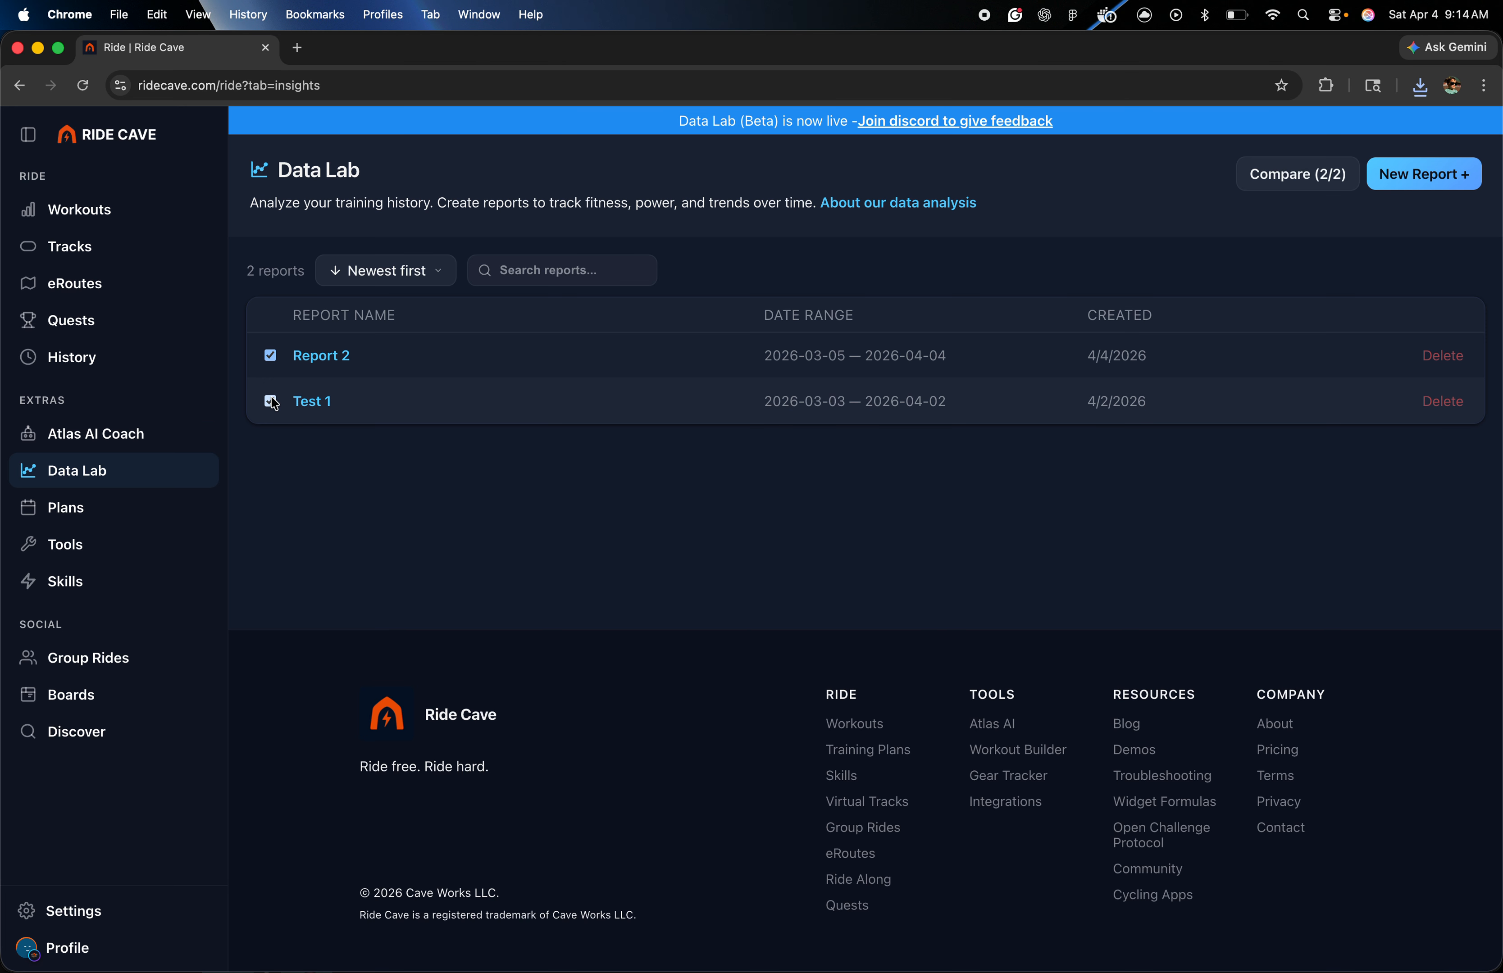
click(1330, 173)
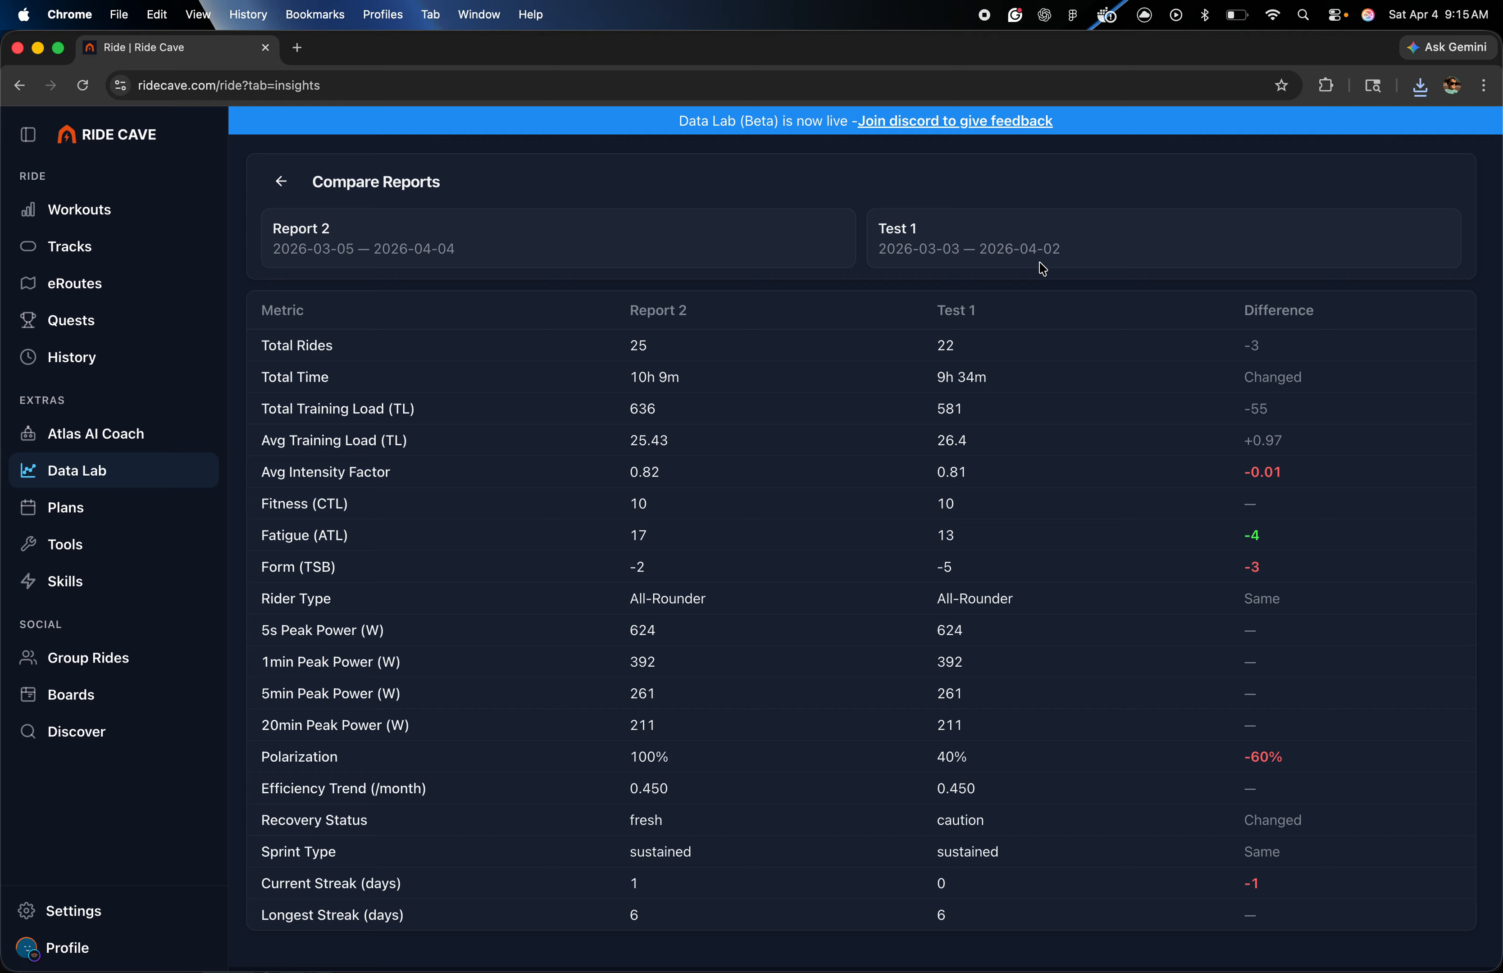
scroll(1054, 289, down, 3)
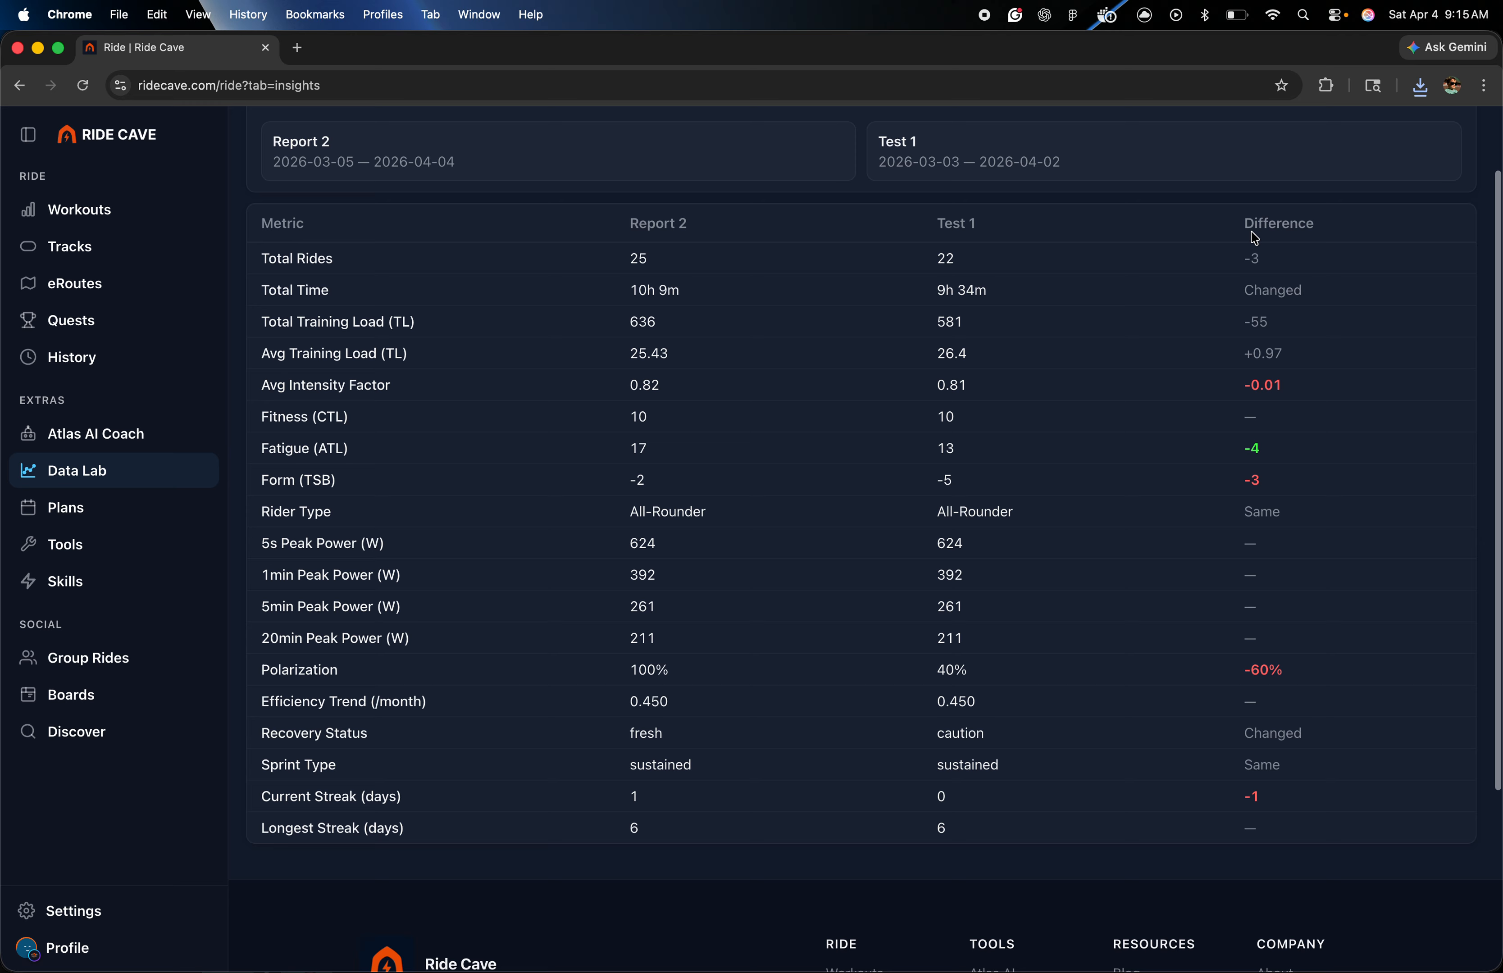
scroll(1278, 702, up, 3)
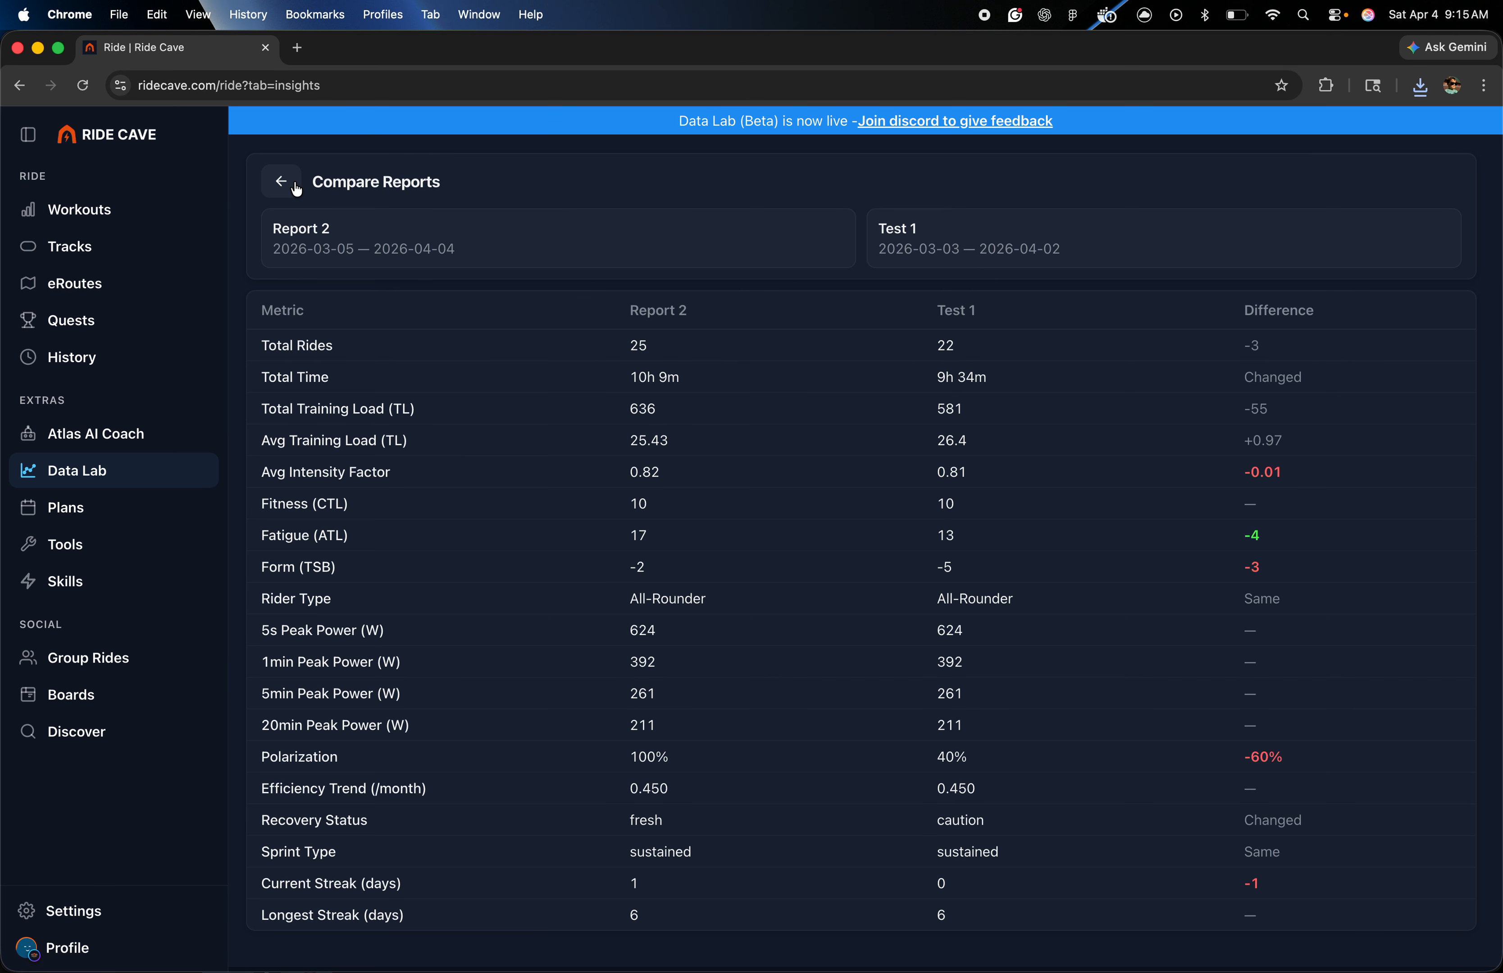
click(280, 182)
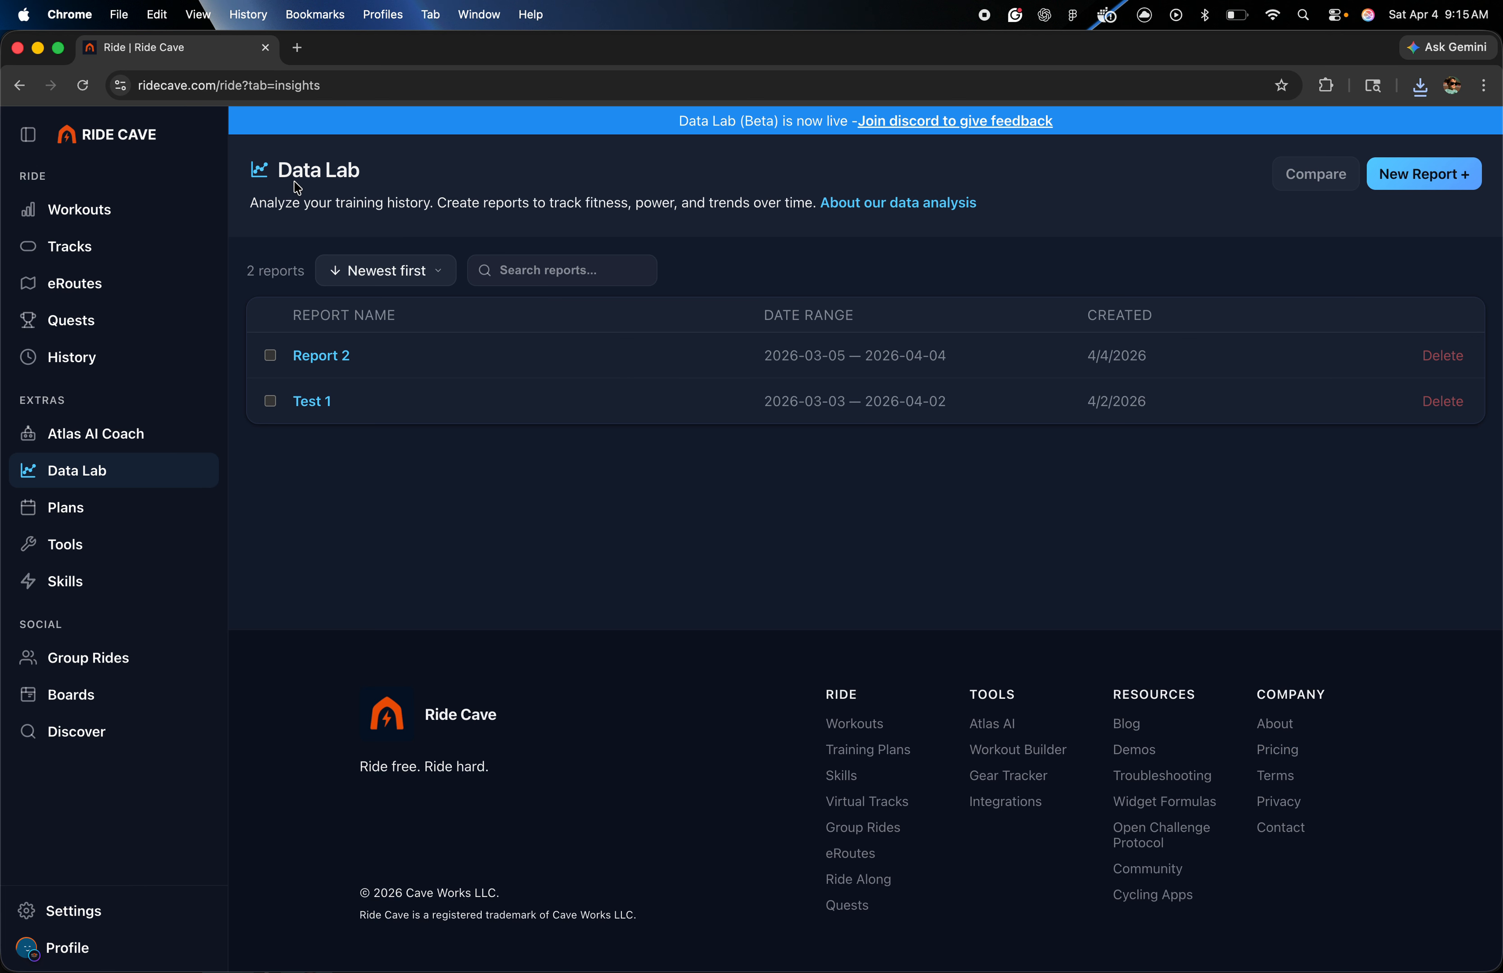